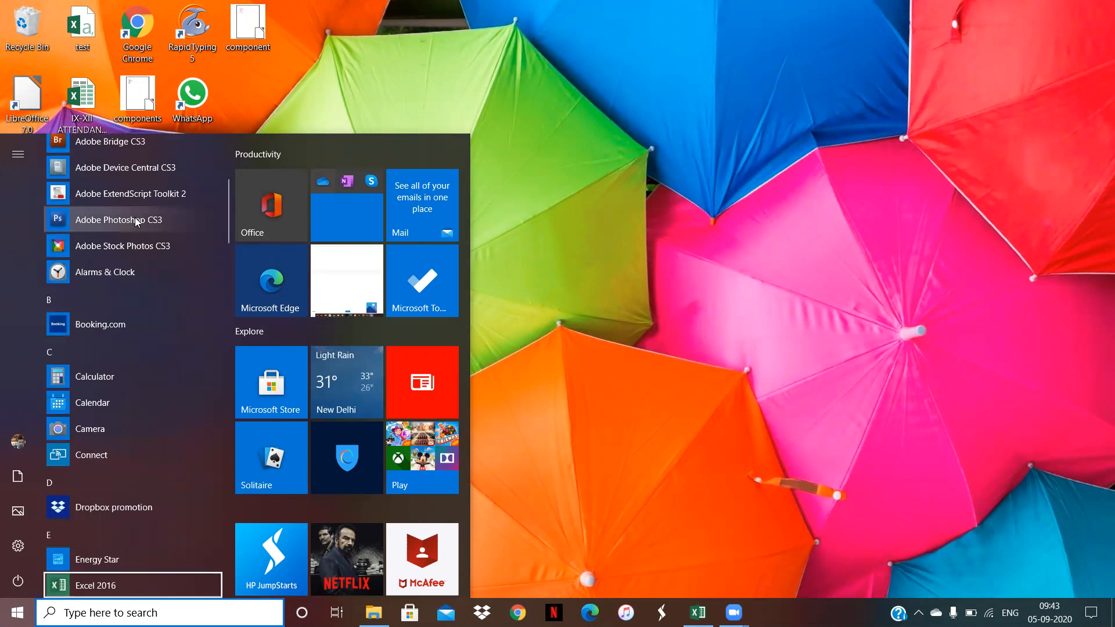
# Launch LibreOffice Writer from the LibreOffice 7.0 program group and dismiss the Tip of the Day
pyautogui.press('Down')
pyautogui.press('Down')
pyautogui.press('Down')
pyautogui.press('Down')
pyautogui.press('Down')
pyautogui.press('Down')
pyautogui.press('Down')
pyautogui.press('Down')
pyautogui.press('Down')
pyautogui.press('Down')
pyautogui.press('Down')
pyautogui.press('Down')
pyautogui.press('Down')
pyautogui.press('Down')
pyautogui.press('Down')
pyautogui.press('Down')
pyautogui.press('Down')
pyautogui.press('Down')
pyautogui.press('Down')
pyautogui.press('Down')
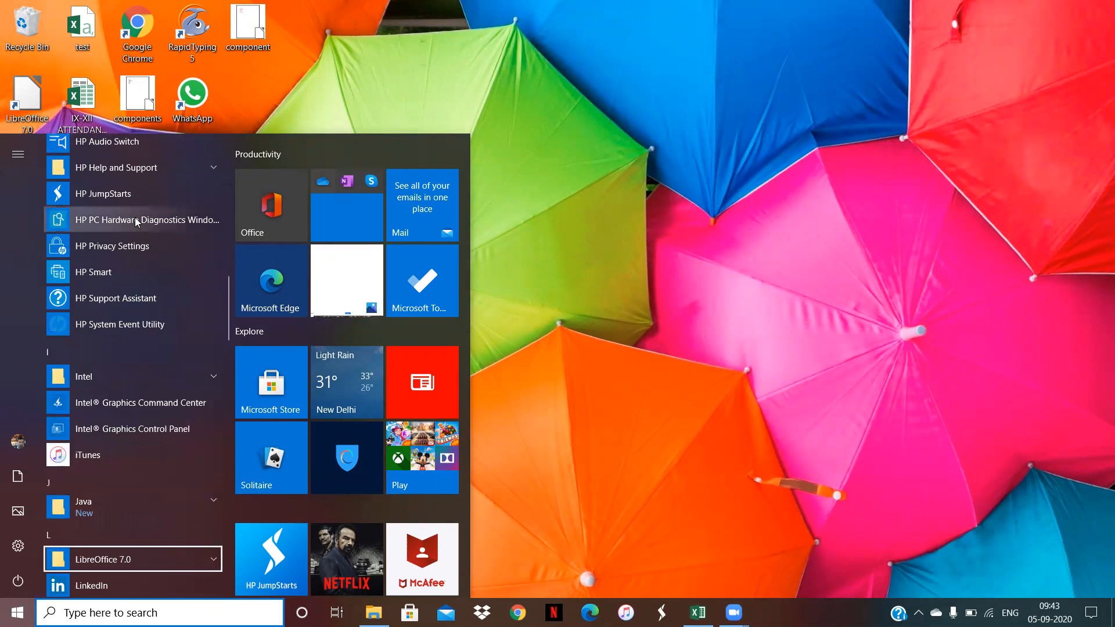
pyautogui.press('Down')
pyautogui.press('Down')
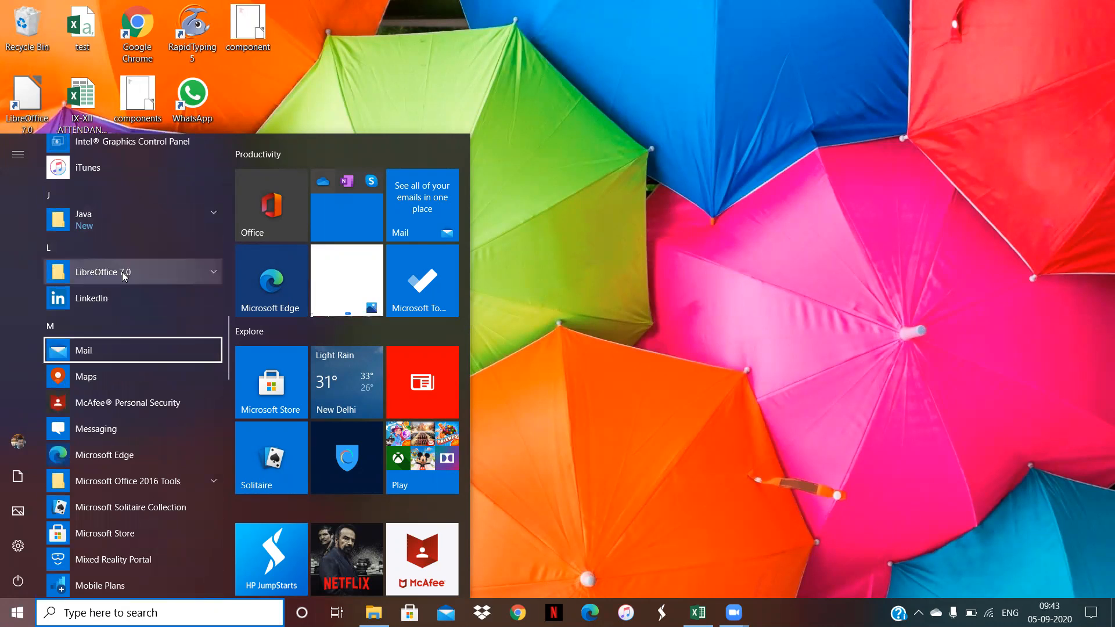
pyautogui.click(122, 272)
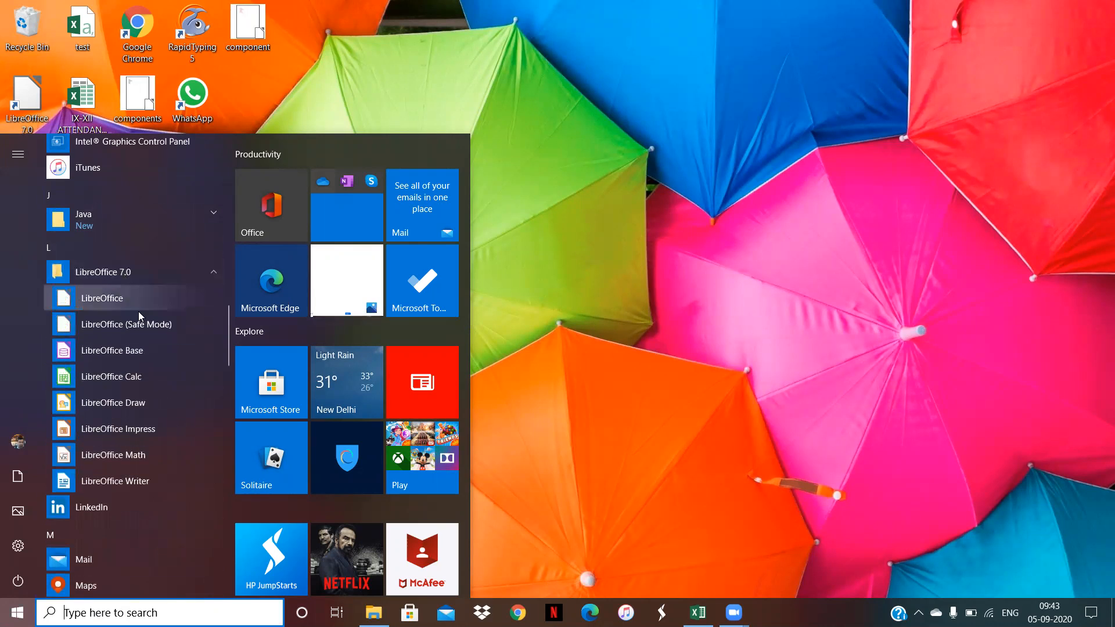
pyautogui.click(126, 481)
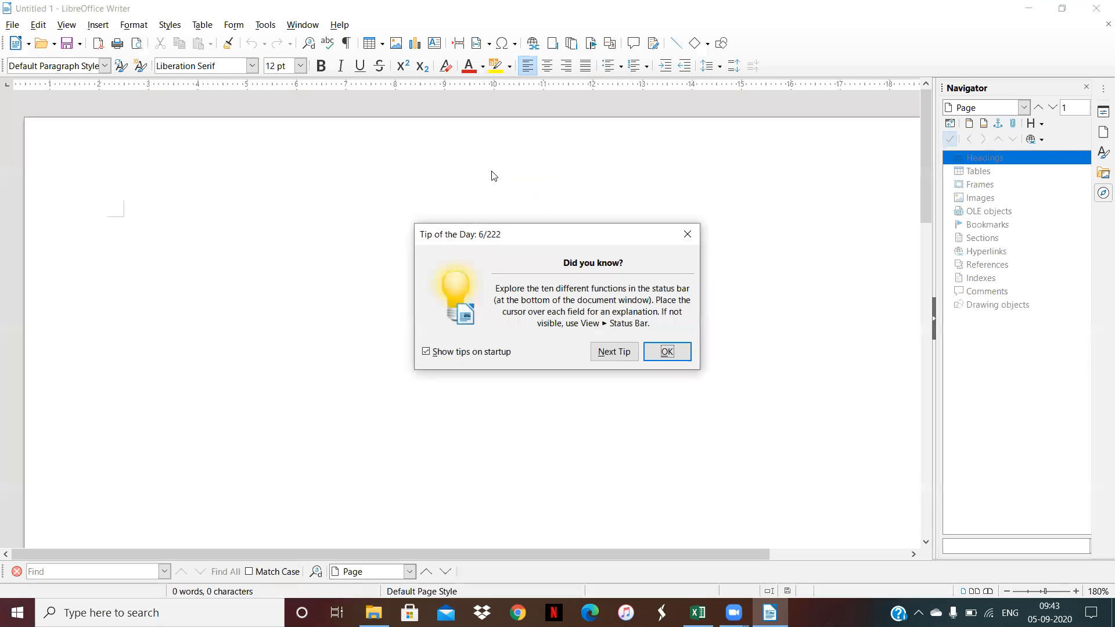
pyautogui.click(662, 351)
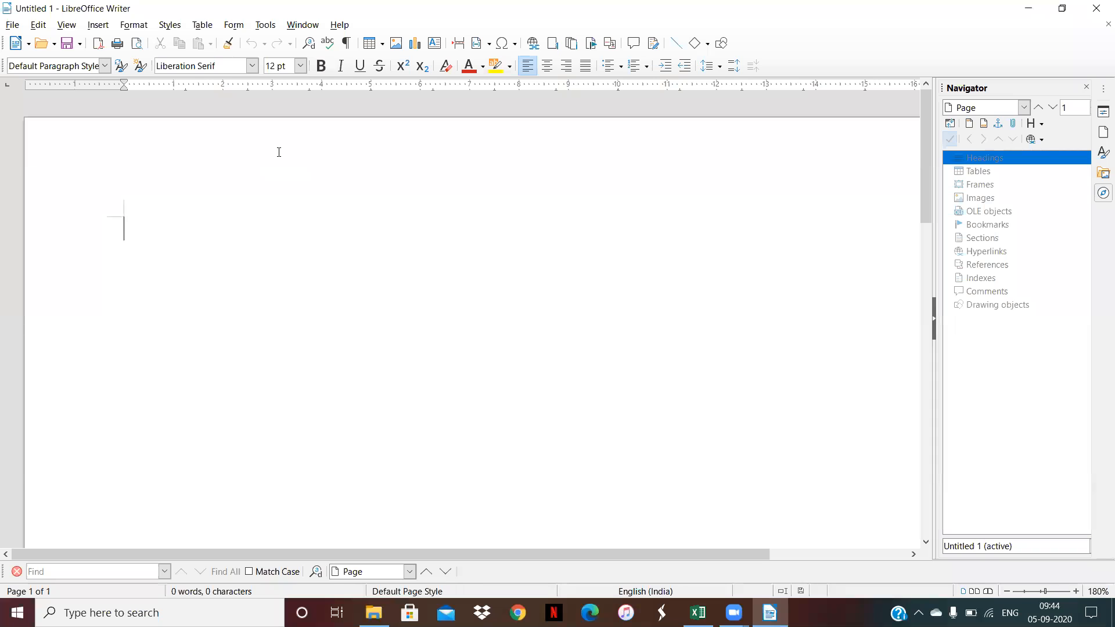
# Minimize Writer, open the Mid term syllabus document from the desktop, dismiss the activation wizard and enable editing
pyautogui.click(1029, 10)
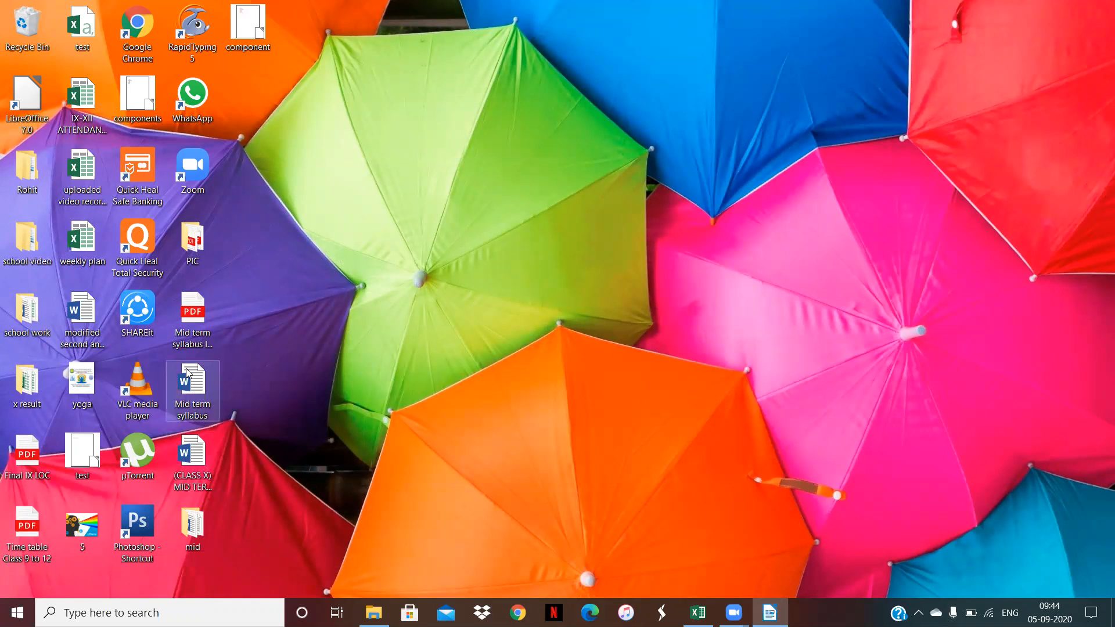
pyautogui.doubleClick(194, 400)
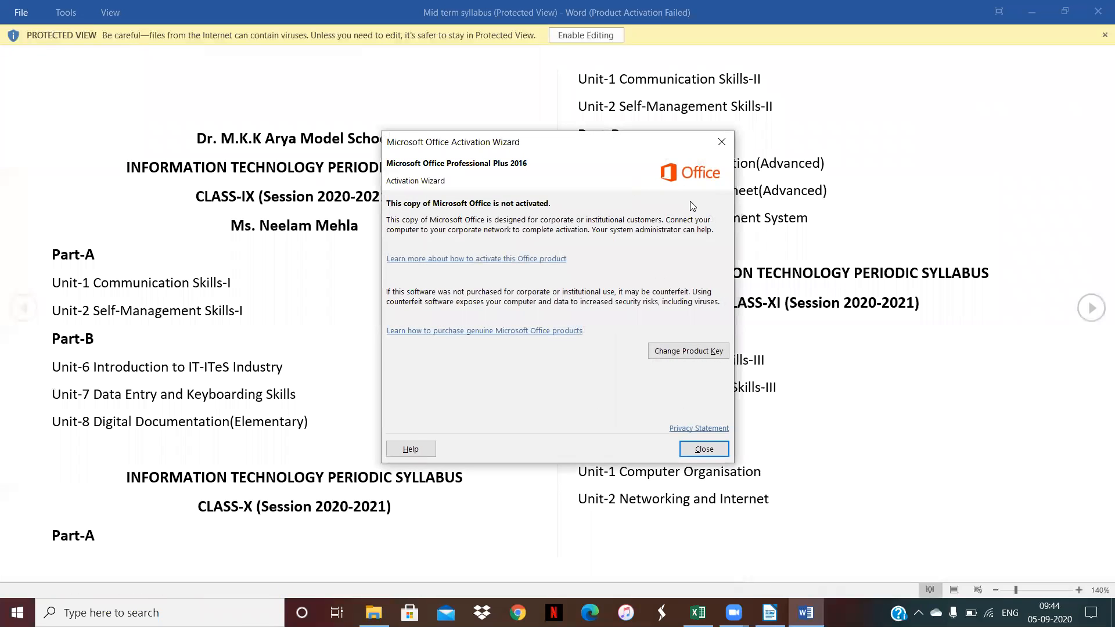
pyautogui.click(722, 142)
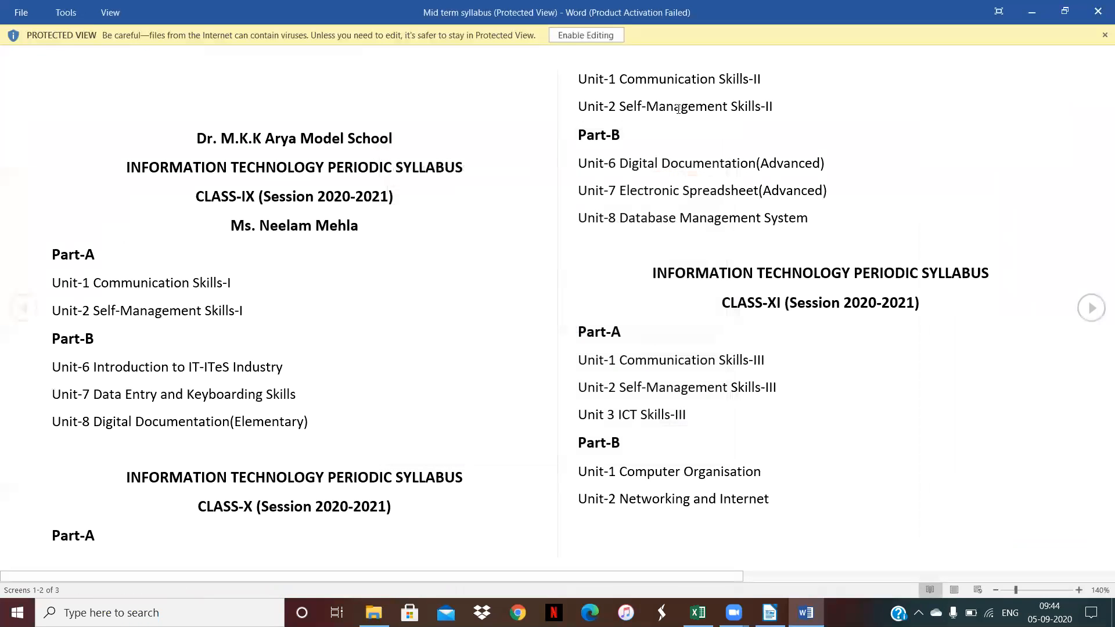
pyautogui.click(602, 37)
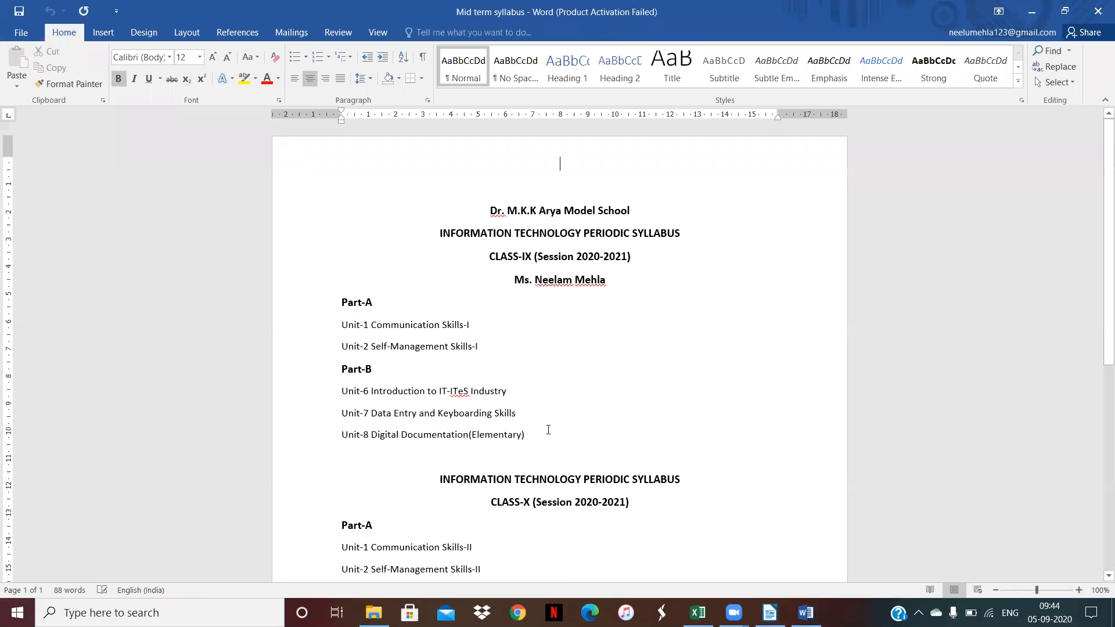
# Copy the CLASS-XI syllabus section at the document's end, close Word, and paste it into the blank LibreOffice Writer document
pyautogui.hotkey('ctrl', 'End')
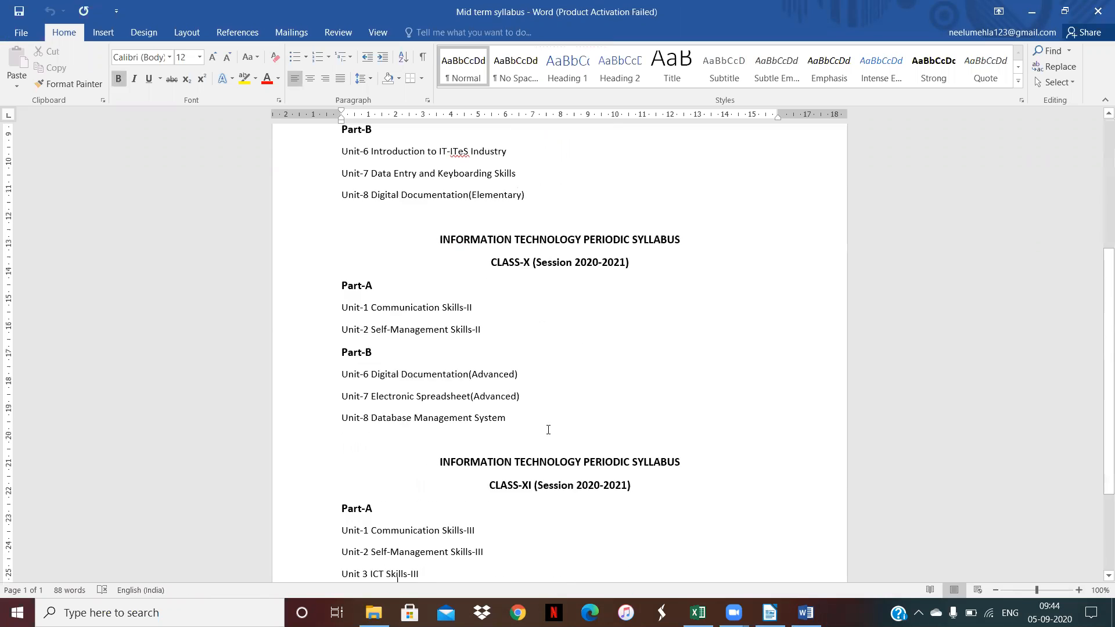
pyautogui.moveTo(440, 345); pyautogui.dragTo(550, 531)
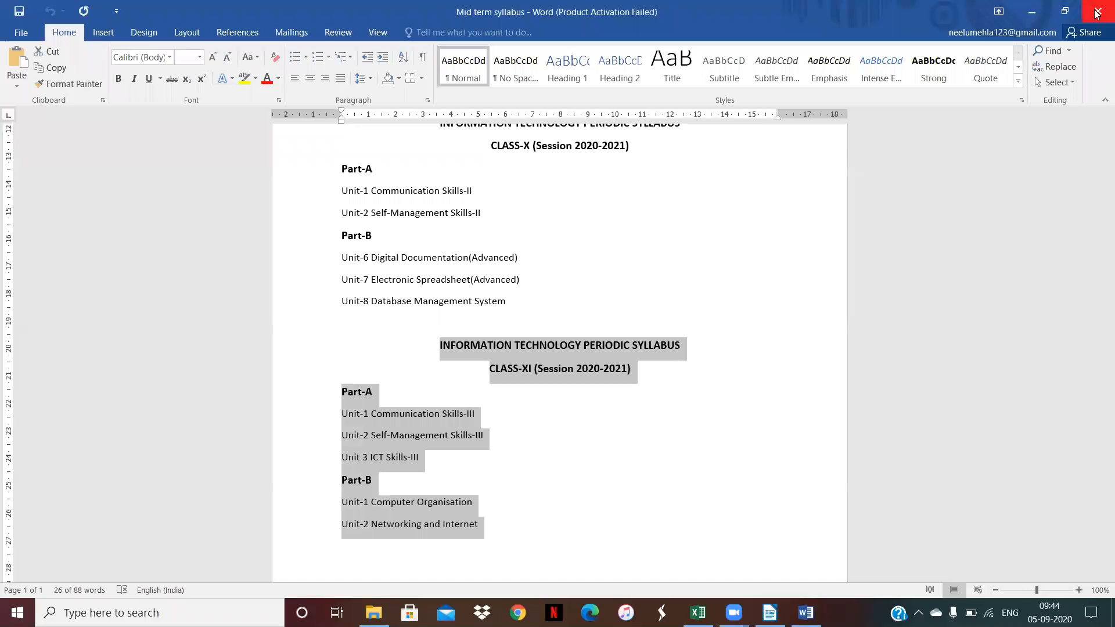
pyautogui.click(1097, 13)
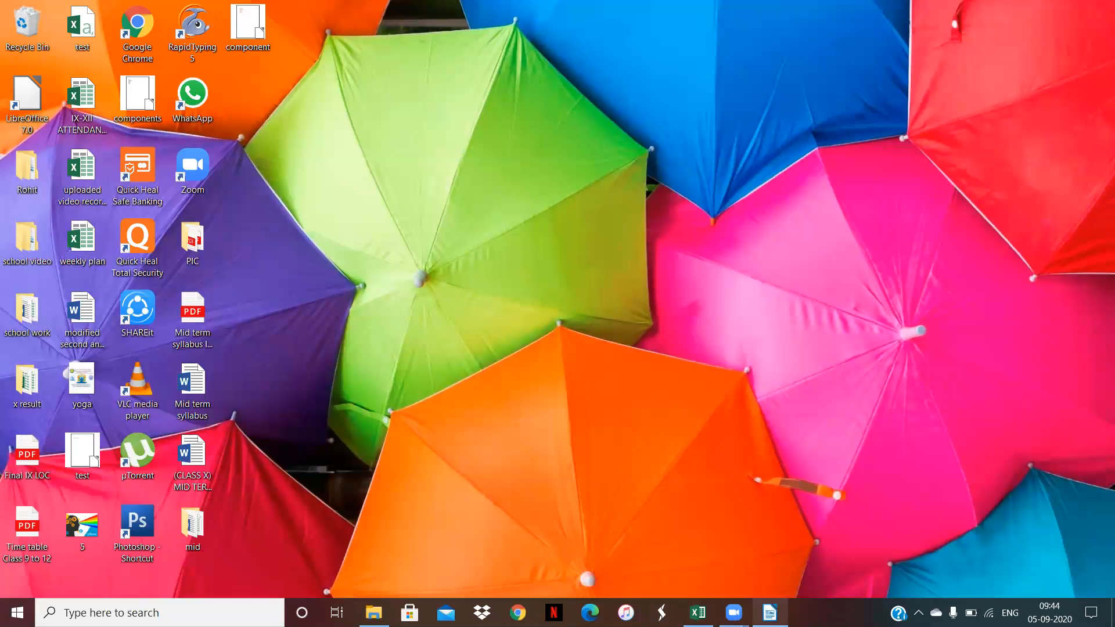
pyautogui.click(770, 613)
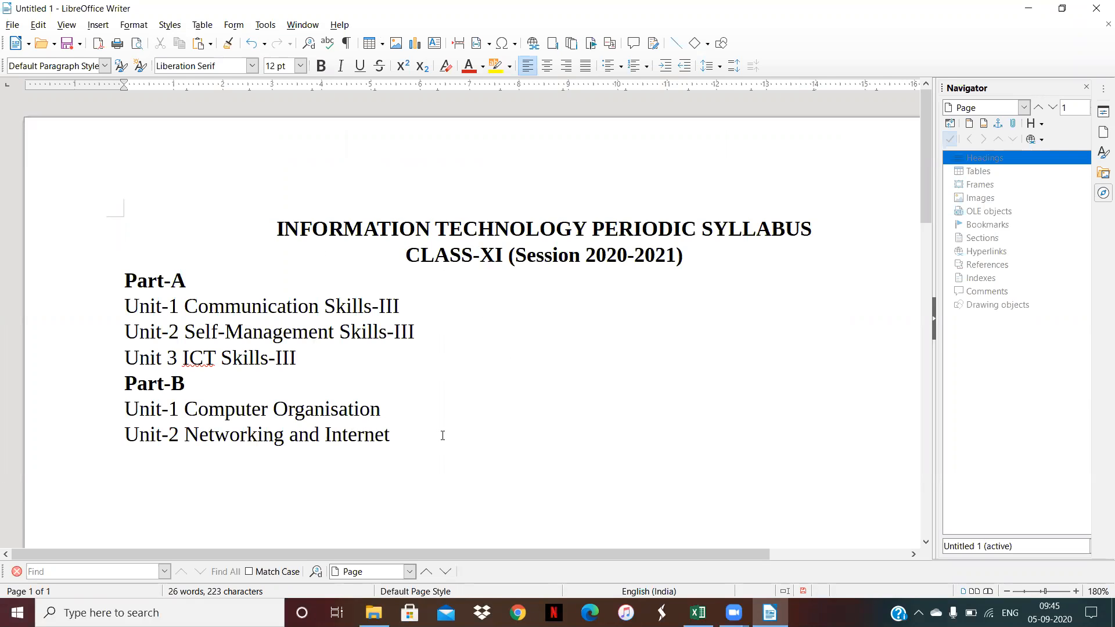
pyautogui.click(417, 439)
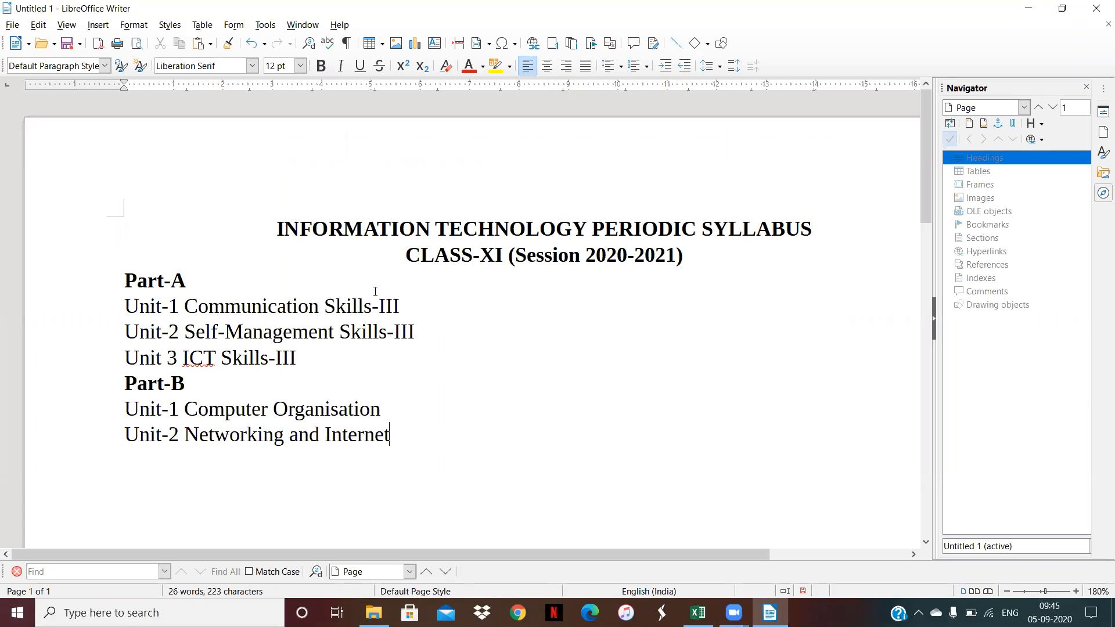
# Add the heading line "Dr. M. K. K Arya Model School" above the syllabus title, with single spaces between words
pyautogui.click(273, 238)
pyautogui.press('Return')
pyautogui.press('Up')
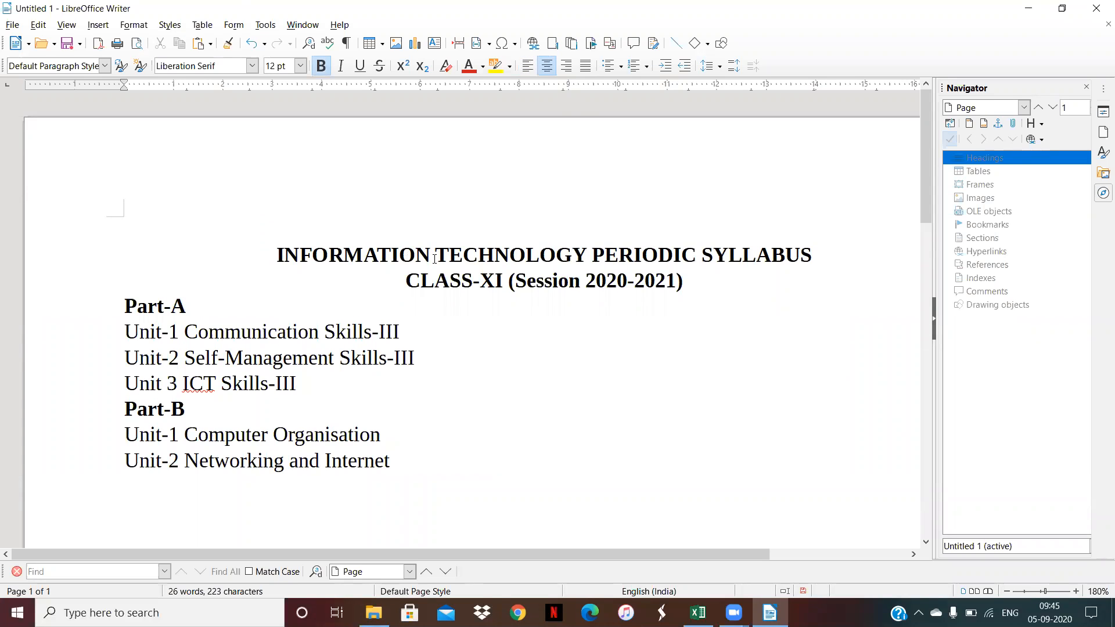
pyautogui.write('Dr. M. K')
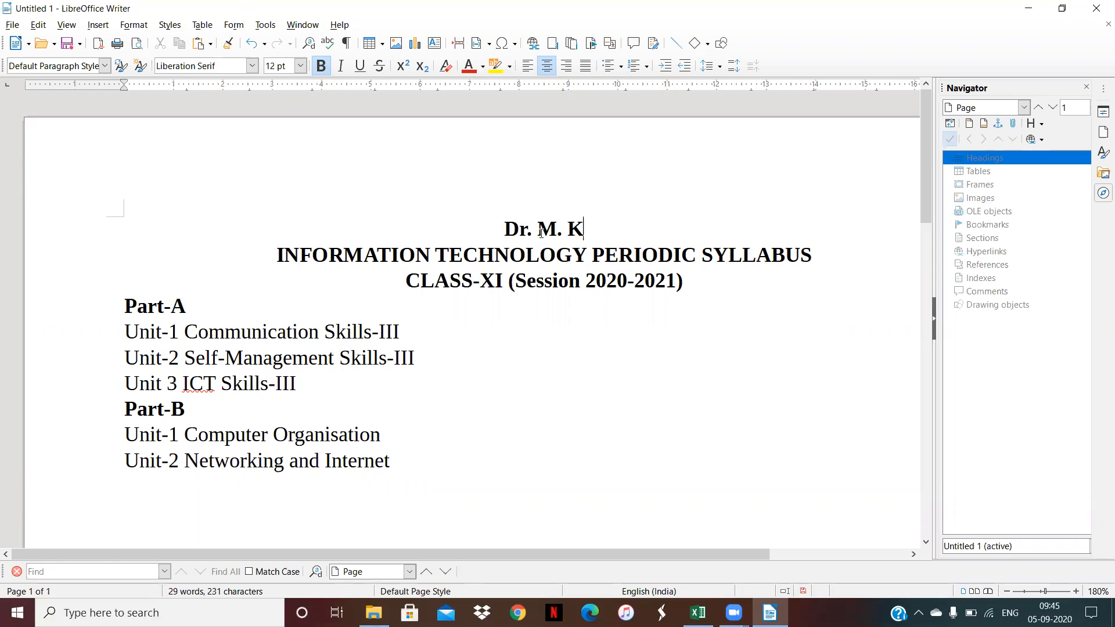
pyautogui.write('. K A')
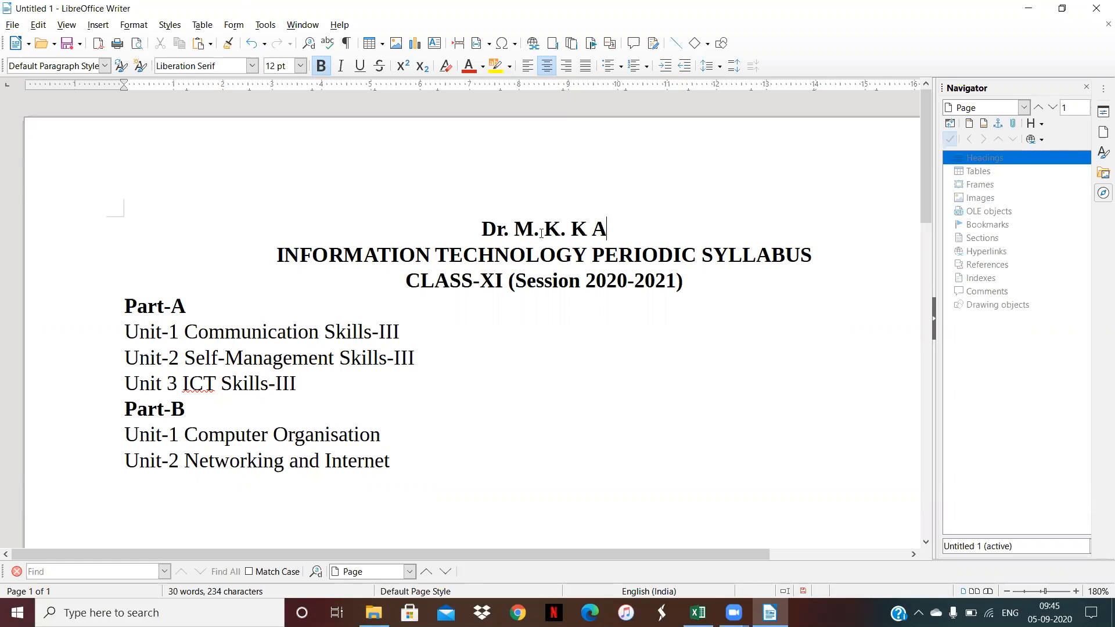
pyautogui.write('rya')
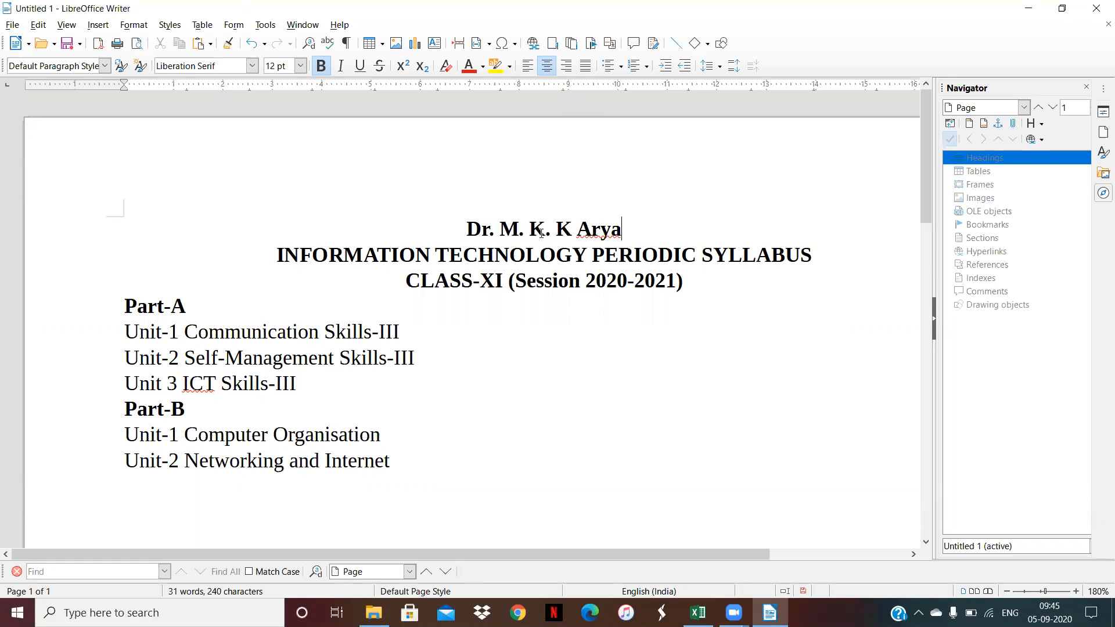
pyautogui.write('  Model')
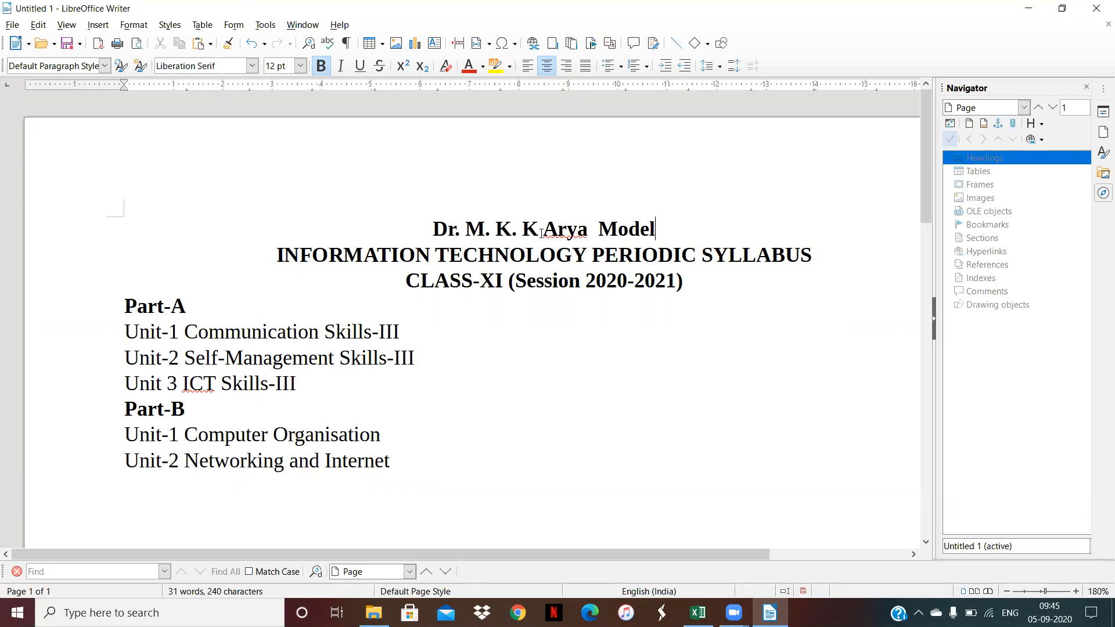
pyautogui.write(' School')
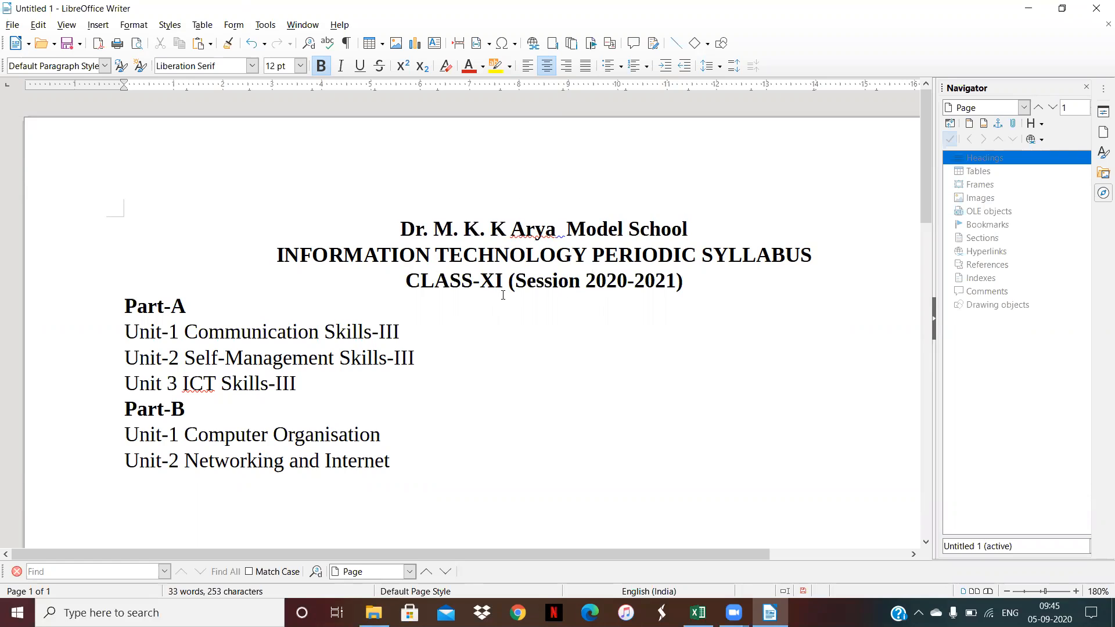
pyautogui.click(563, 230)
pyautogui.press('BackSpace')
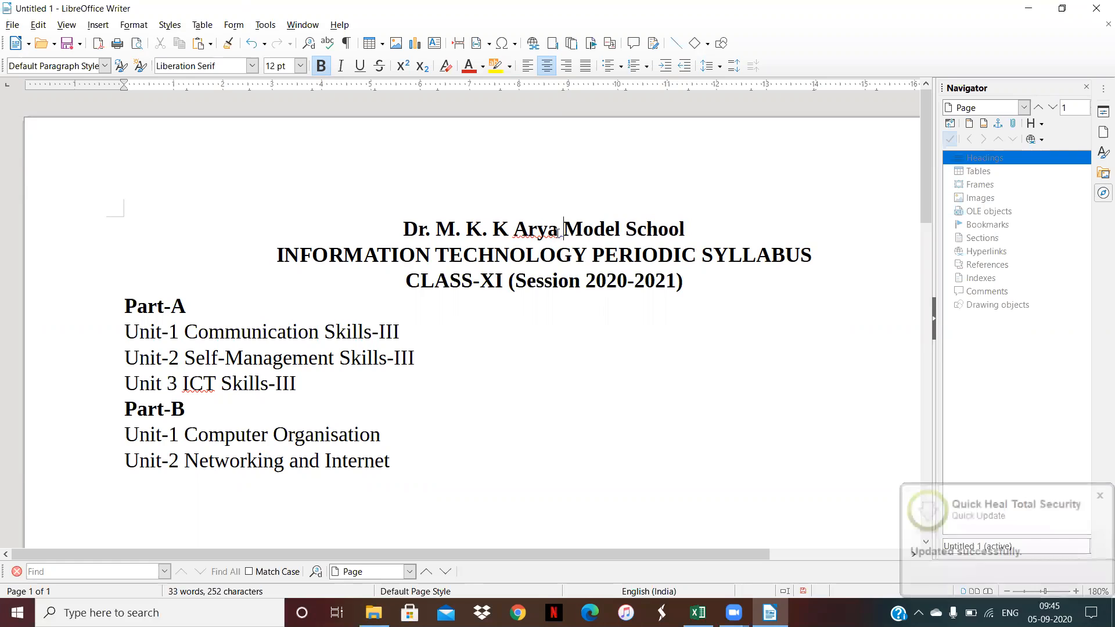
# Ignore all spelling flags for the word "Arya" in the school name heading
pyautogui.rightClick(539, 231)
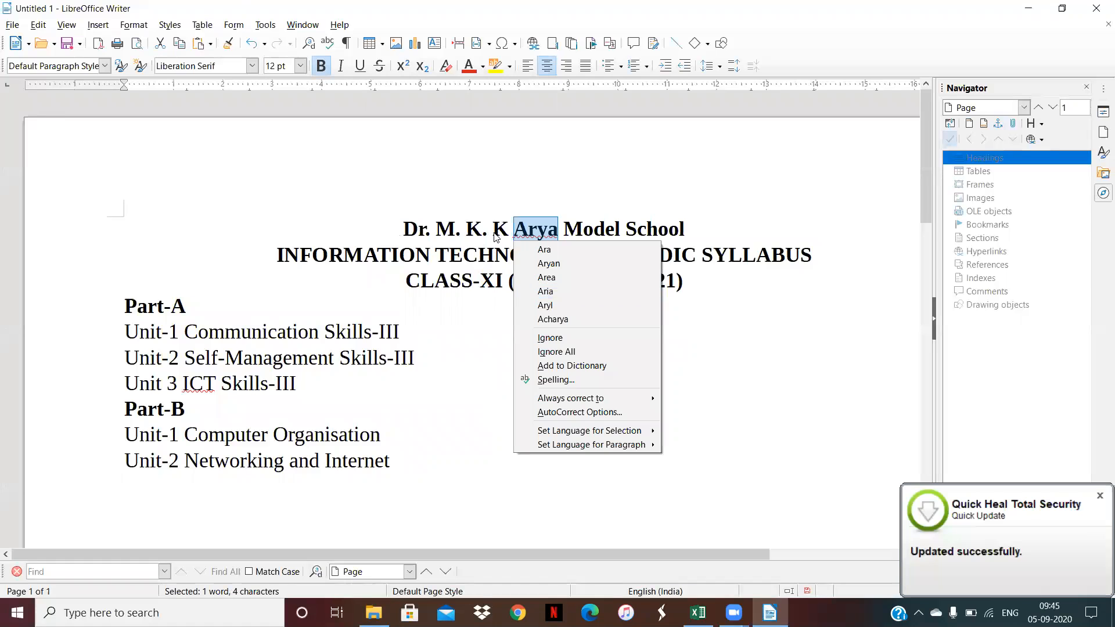
pyautogui.click(540, 230)
pyautogui.click(559, 231)
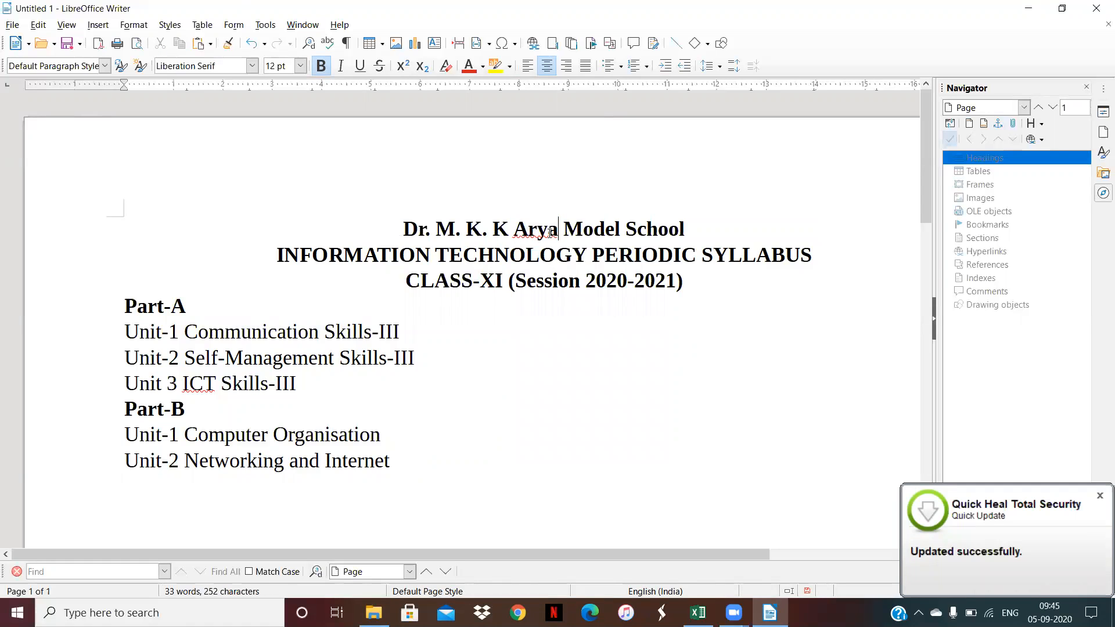
pyautogui.rightClick(535, 234)
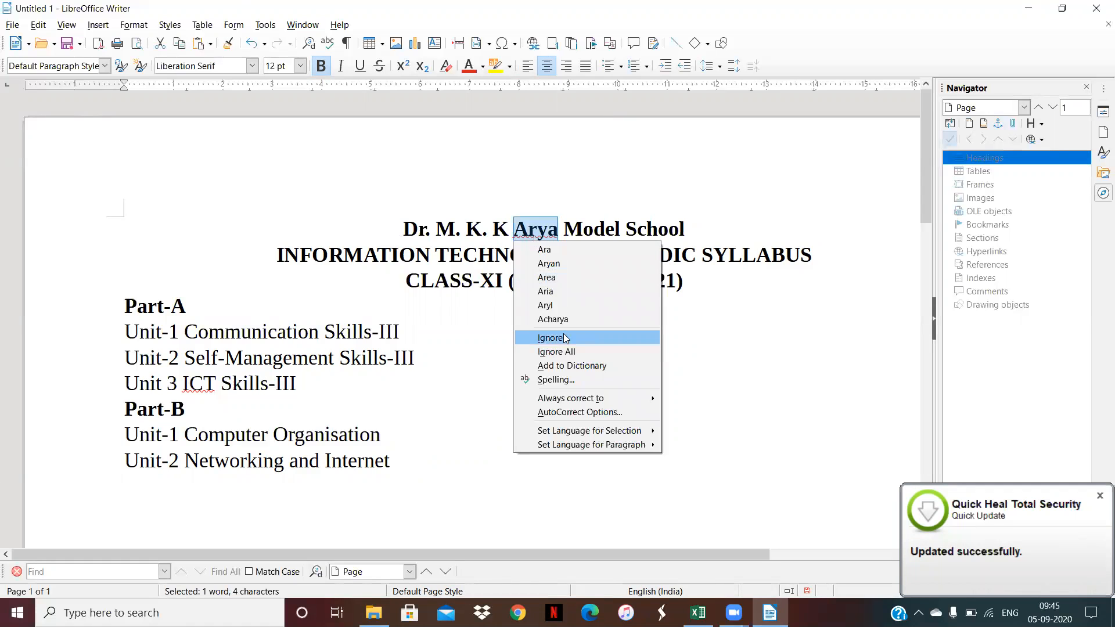
pyautogui.click(562, 353)
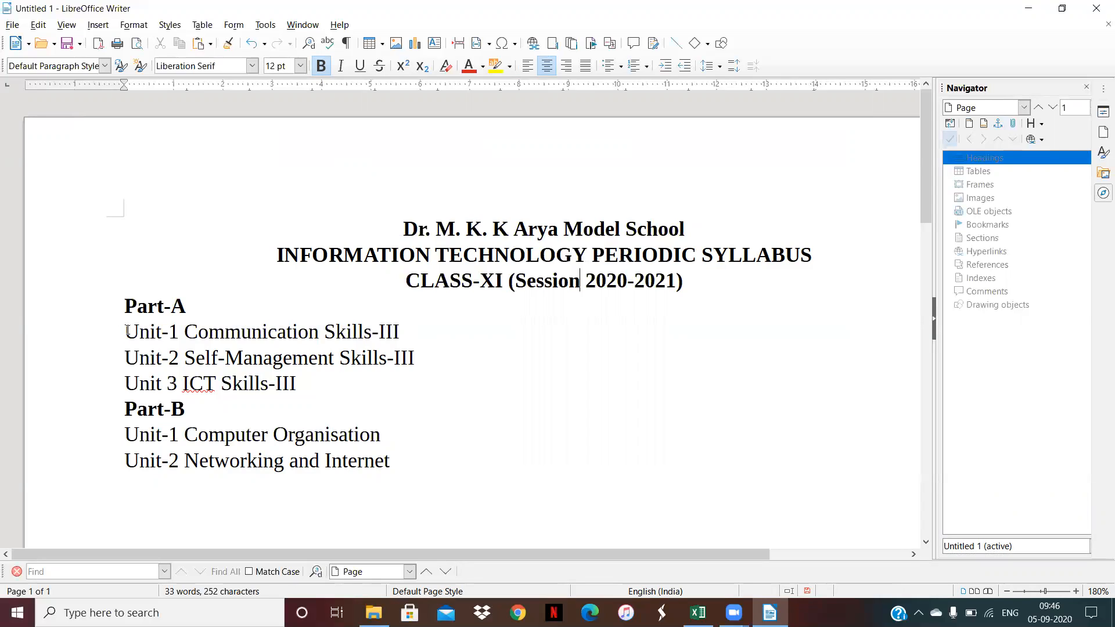
# Select the lines from Part-A's Unit-1 through the last unit, clear the selection, and select only "Skills-III" in Part-A's Unit-1 line
pyautogui.click(126, 332)
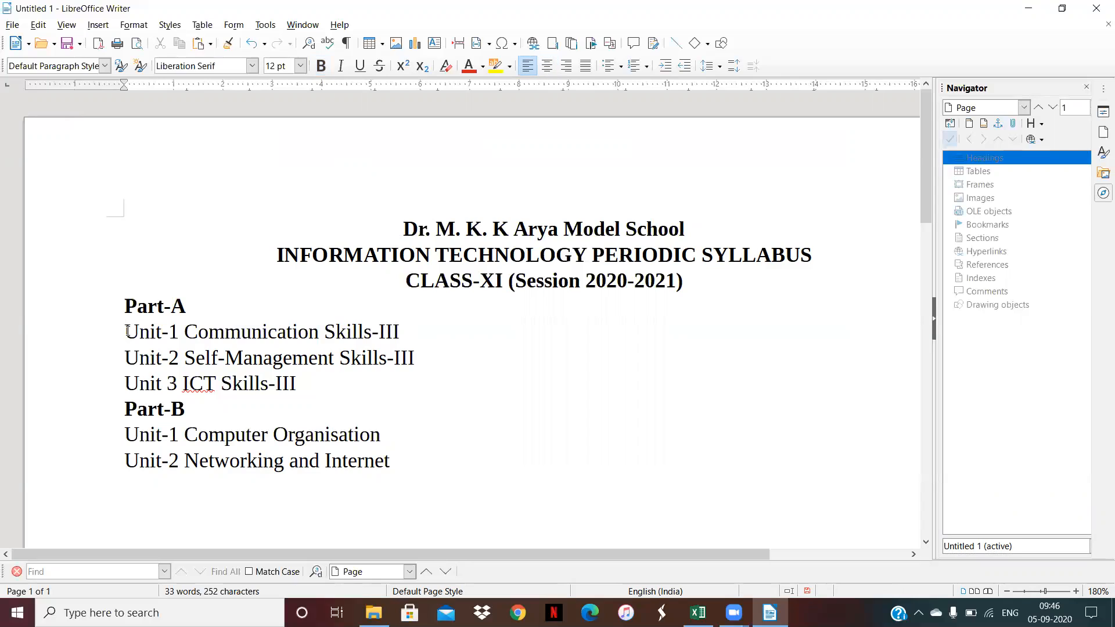
pyautogui.moveTo(126, 332); pyautogui.dragTo(413, 465)
pyautogui.click(453, 472)
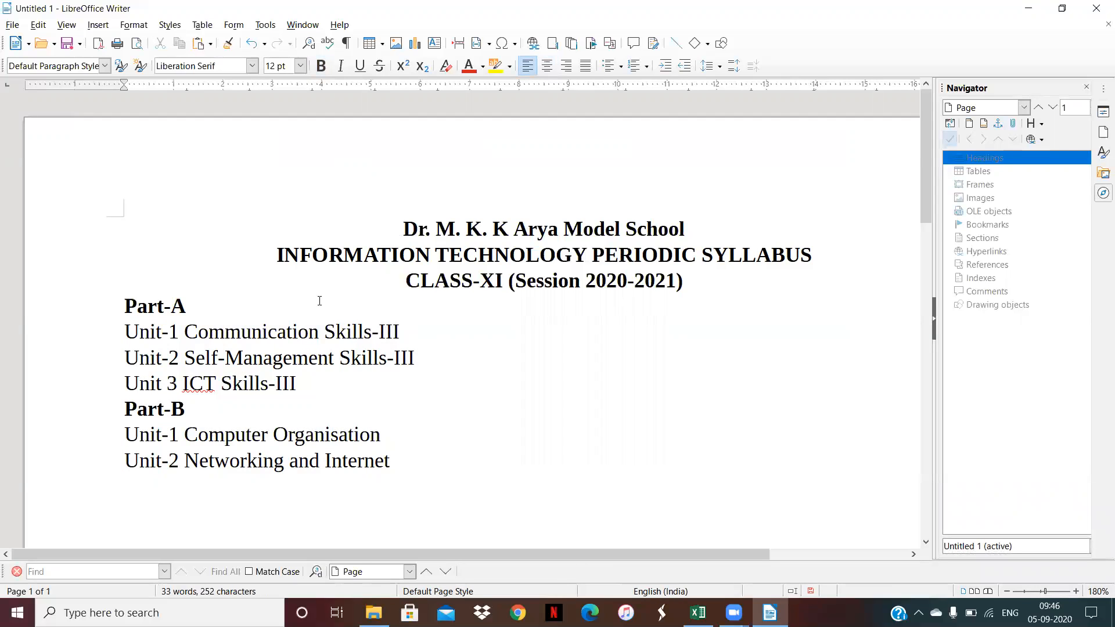
pyautogui.moveTo(324, 333); pyautogui.dragTo(412, 338)
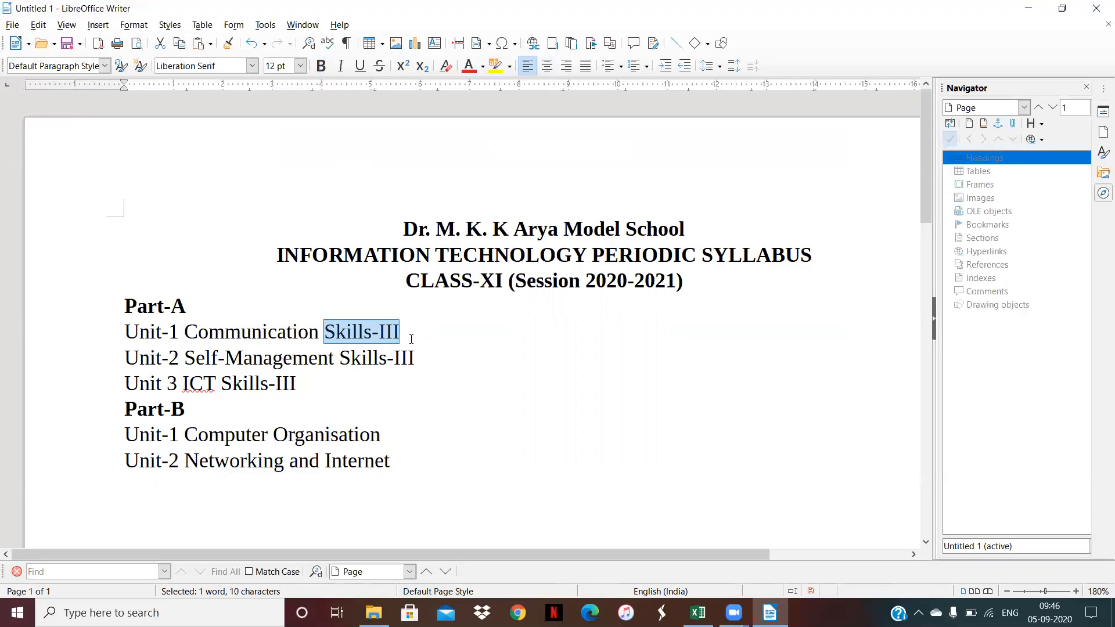
pyautogui.click(419, 366)
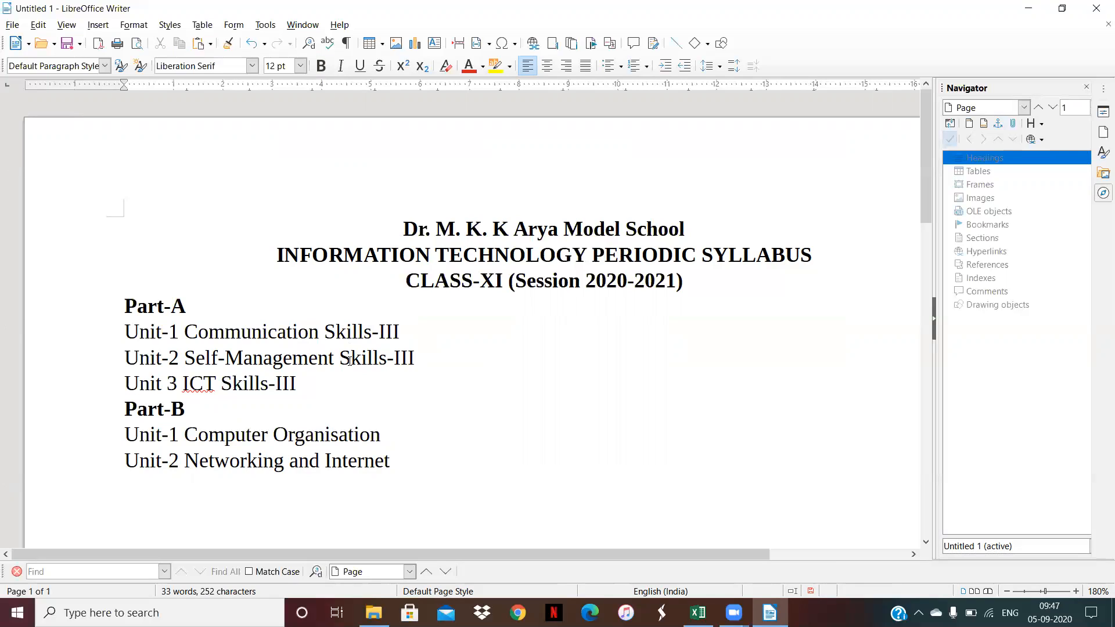
# Select the text "Communication Skills-" character by character in Part-A's Unit-1 line
pyautogui.click(183, 330)
pyautogui.hotkey('shift', 'Right')
pyautogui.hotkey('shift', 'Right')
pyautogui.hotkey('shift', 'Right')
pyautogui.hotkey('shift', 'Right')
pyautogui.hotkey('shift', 'Right')
pyautogui.hotkey('shift', 'Right')
pyautogui.hotkey('shift', 'Right')
pyautogui.hotkey('shift', 'Right')
pyautogui.hotkey('shift', 'Right')
pyautogui.hotkey('shift', 'Right')
pyautogui.hotkey('shift', 'Right')
pyautogui.hotkey('shift', 'Right')
pyautogui.hotkey('shift', 'Right')
pyautogui.hotkey('shift', 'Right')
pyautogui.hotkey('shift', 'Right')
pyautogui.hotkey('shift', 'Right')
pyautogui.hotkey('shift', 'Right')
pyautogui.hotkey('shift', 'Right')
pyautogui.hotkey('shift', 'Right')
pyautogui.hotkey('shift', 'Right')
pyautogui.hotkey('shift', 'Right')
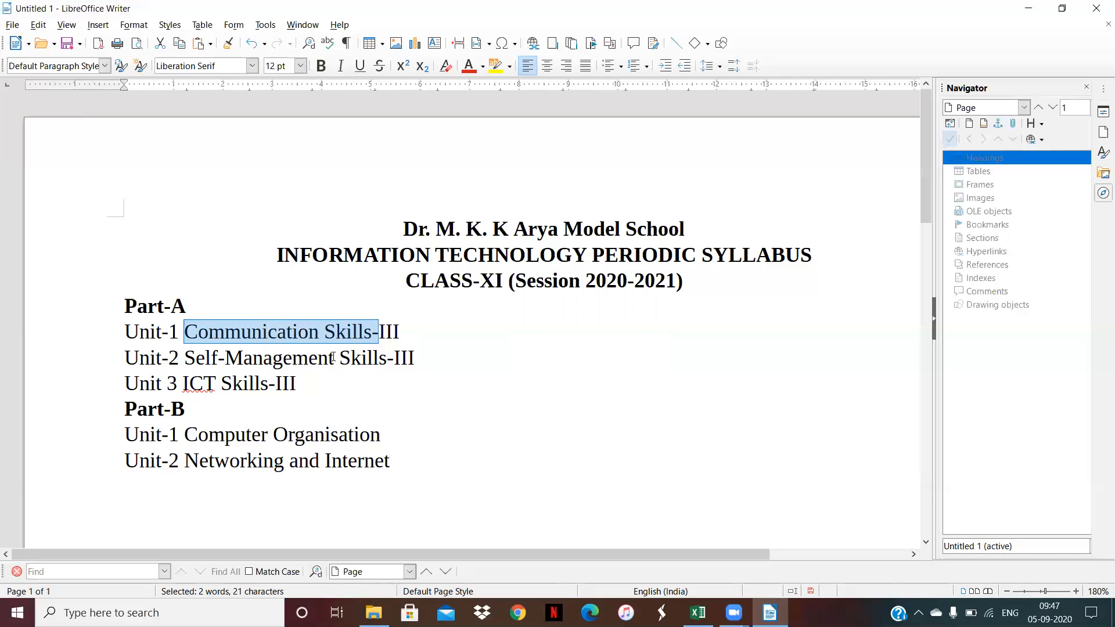
# Select the word "Management" backwards, character by character, in Part-A's Unit-2 line
pyautogui.click(334, 358)
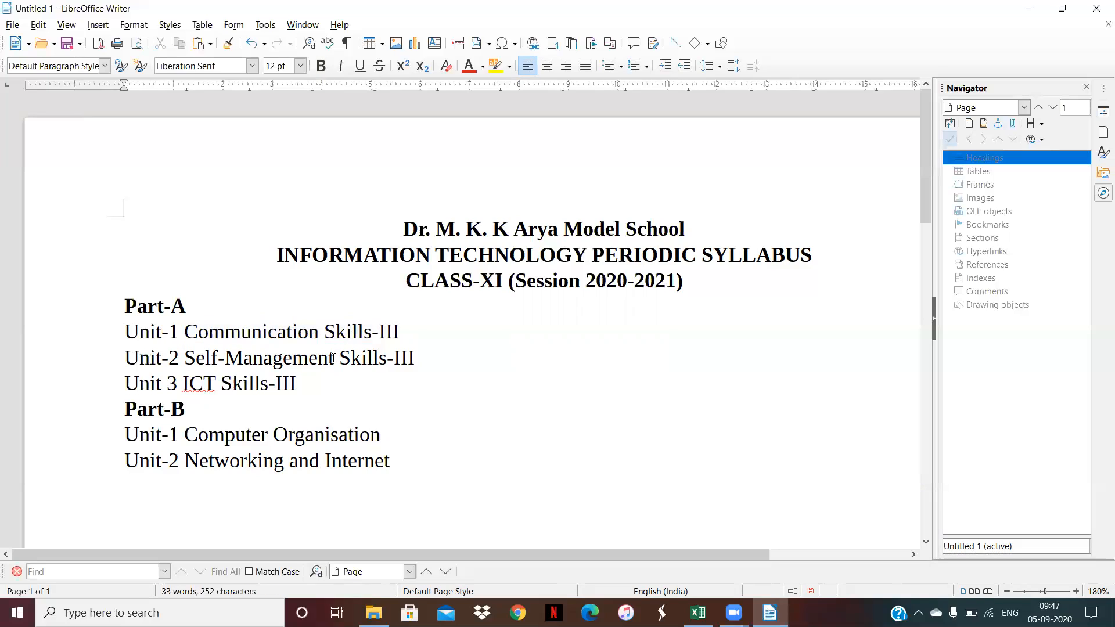
pyautogui.hotkey('shift', 'Left')
pyautogui.hotkey('shift', 'Left')
pyautogui.hotkey('shift', 'Left')
pyautogui.hotkey('shift', 'Left')
pyautogui.hotkey('shift', 'Left')
pyautogui.hotkey('shift', 'Left')
pyautogui.hotkey('shift', 'Left')
pyautogui.hotkey('shift', 'Left')
pyautogui.hotkey('shift', 'Left')
pyautogui.hotkey('shift', 'Left')
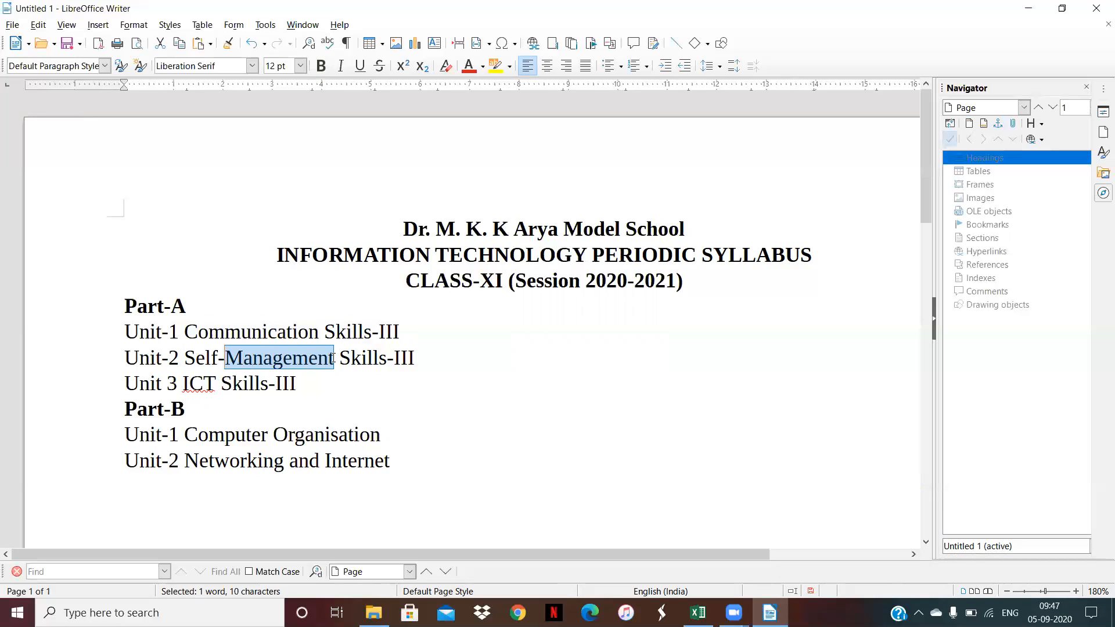
# Select line by line from the end of "Unit 3 ICT Skills-III" through "Unit-2 Networking and Internet"
pyautogui.click(300, 384)
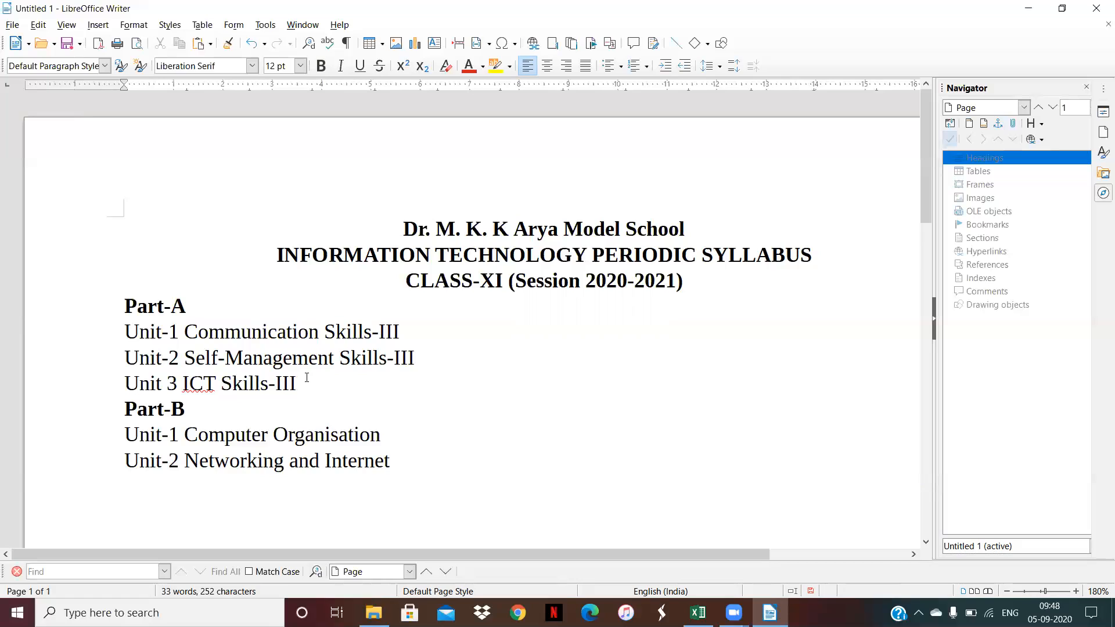
pyautogui.hotkey('shift', 'Down')
pyautogui.hotkey('shift', 'Down')
pyautogui.hotkey('shift', 'Down')
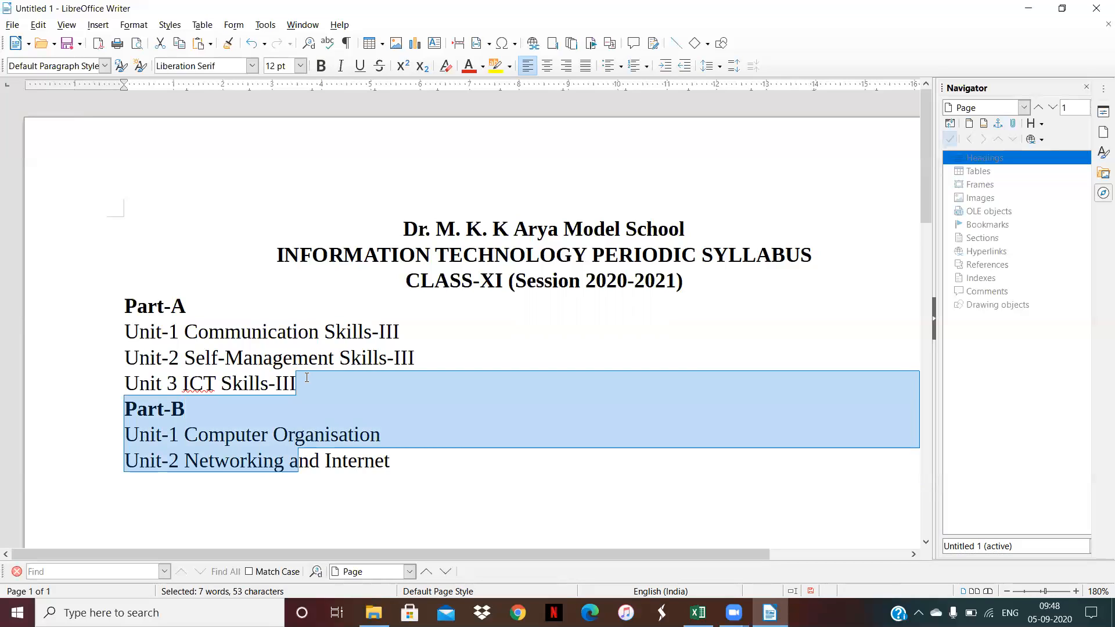
pyautogui.hotkey('shift', 'Down')
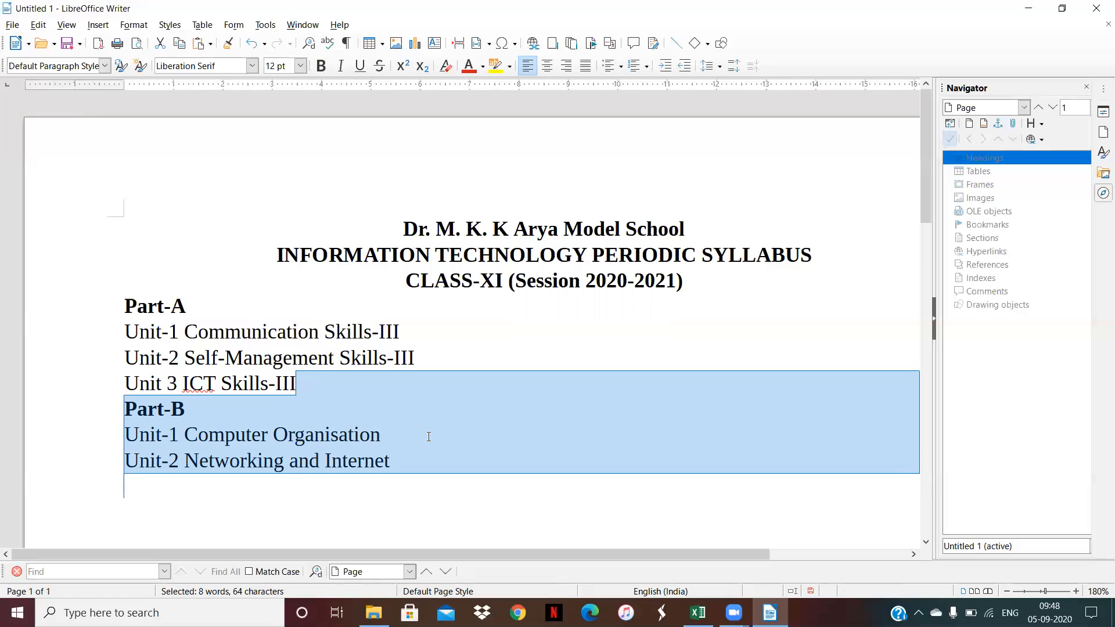
# Clear the selection, delete the whole word "Internet" from Part-B's Unit-2 line and undo the deletion
pyautogui.click(438, 473)
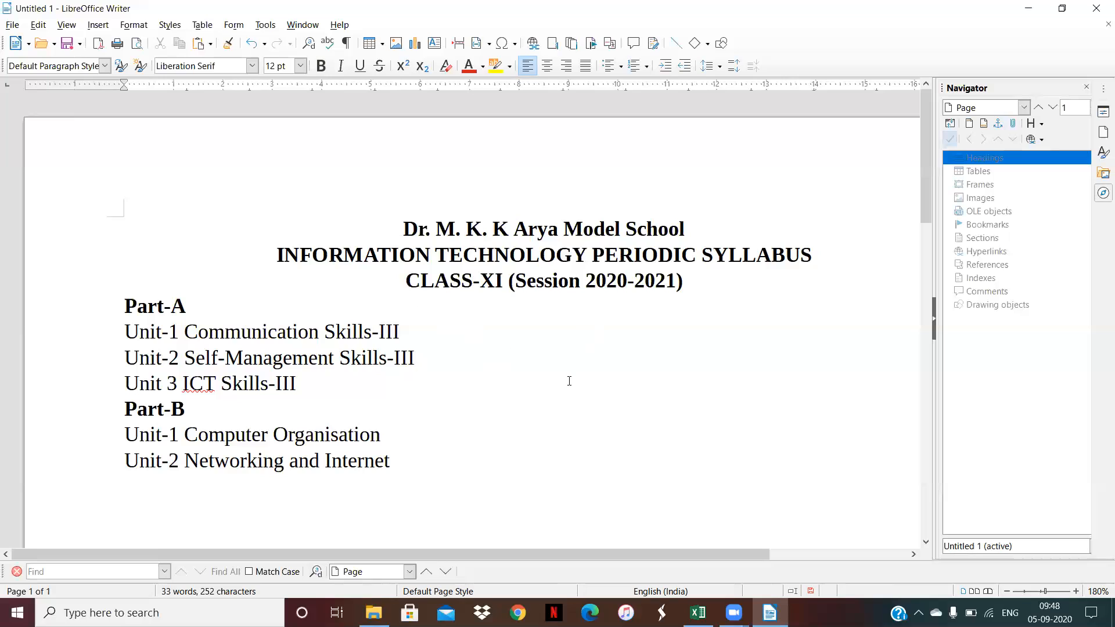
pyautogui.click(392, 459)
pyautogui.click(366, 461)
pyautogui.doubleClick(368, 460)
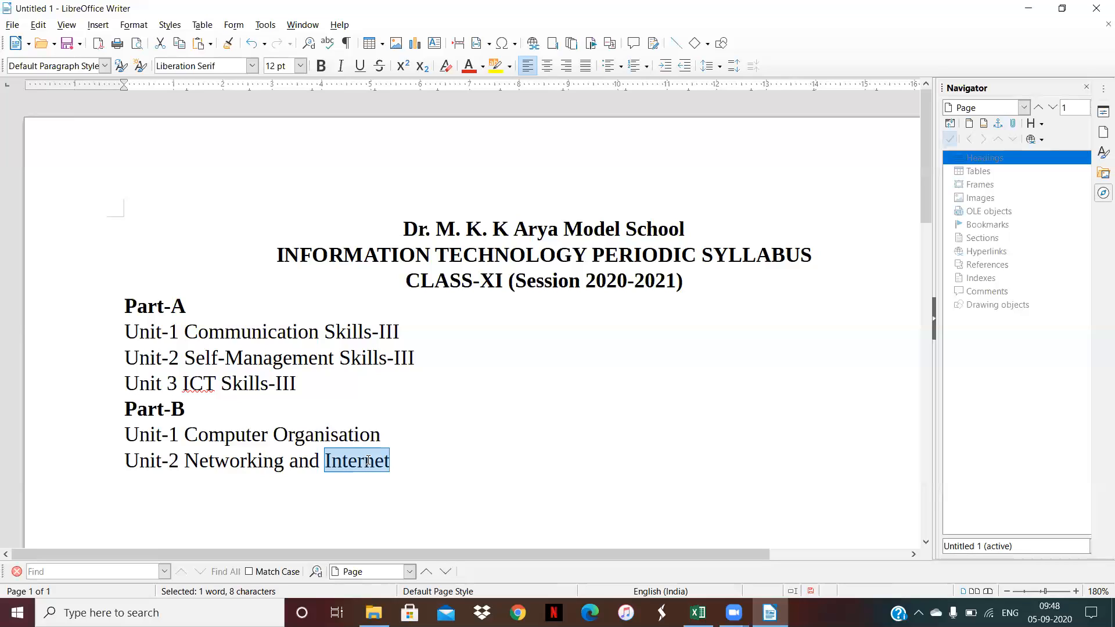
pyautogui.press('Delete')
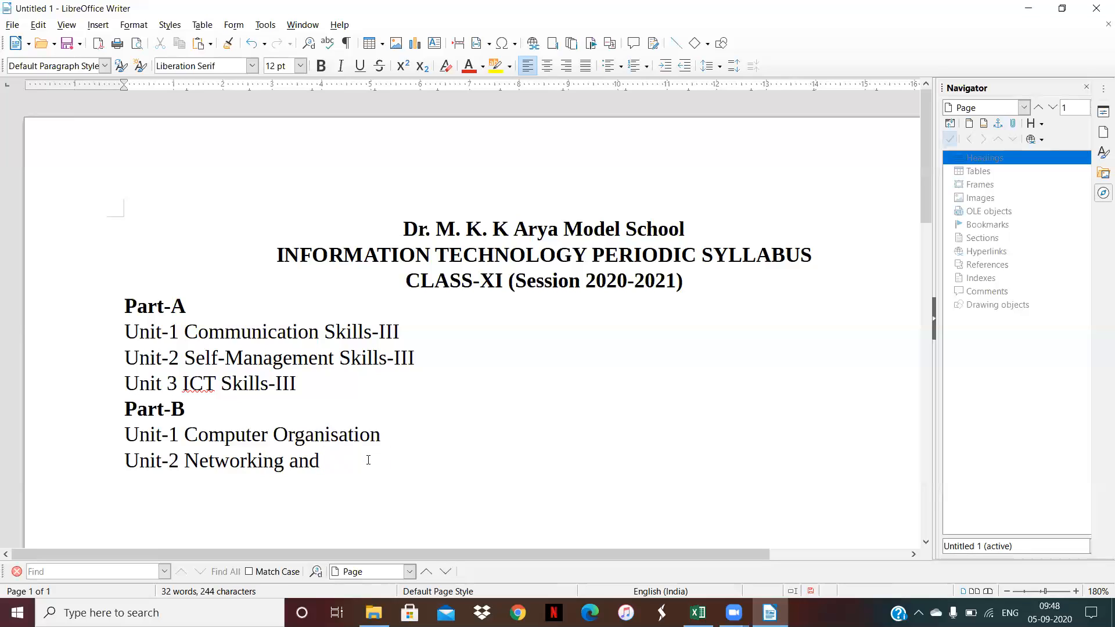
pyautogui.hotkey('ctrl', 'z')
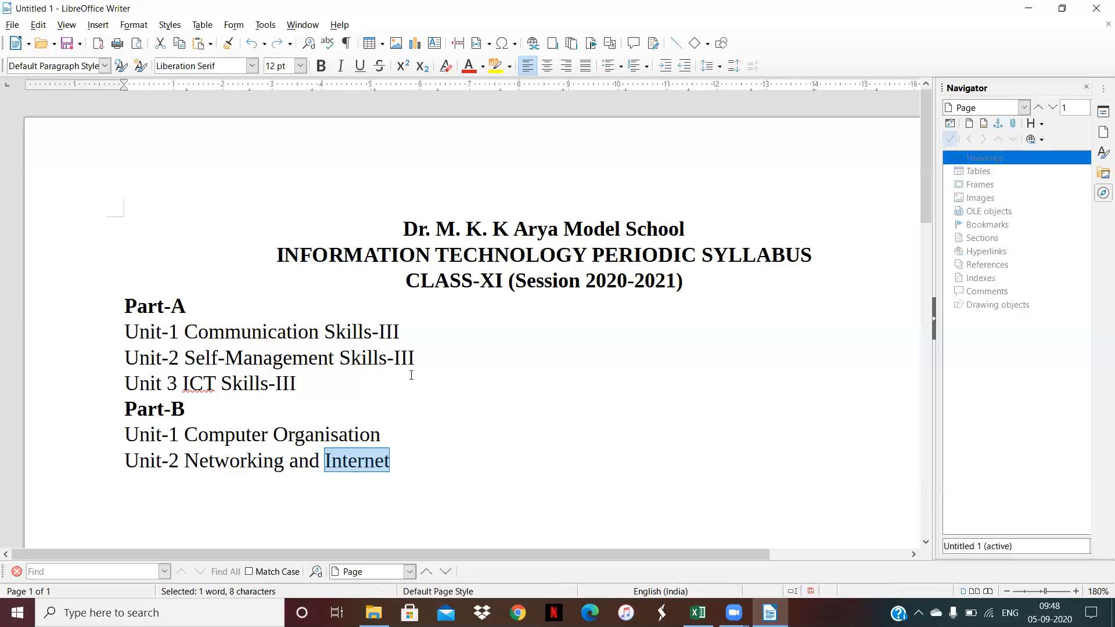
# Erase characters backwards from the end of the "Unit 3 ICT Skills-III" line and undo the erasing
pyautogui.click(411, 375)
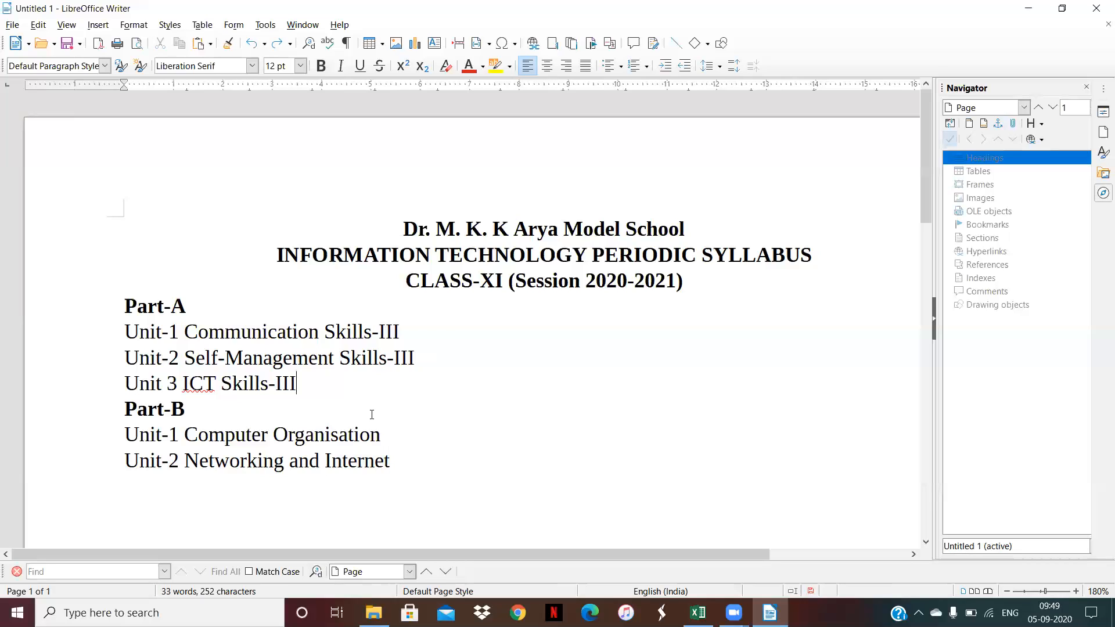
pyautogui.press('BackSpace')
pyautogui.press('BackSpace')
pyautogui.press('BackSpace')
pyautogui.press('BackSpace')
pyautogui.press('BackSpace')
pyautogui.press('BackSpace')
pyautogui.press('BackSpace')
pyautogui.press('BackSpace')
pyautogui.press('BackSpace')
pyautogui.hotkey('ctrl', 'z')
pyautogui.hotkey('ctrl', 'z')
pyautogui.hotkey('ctrl', 'z')
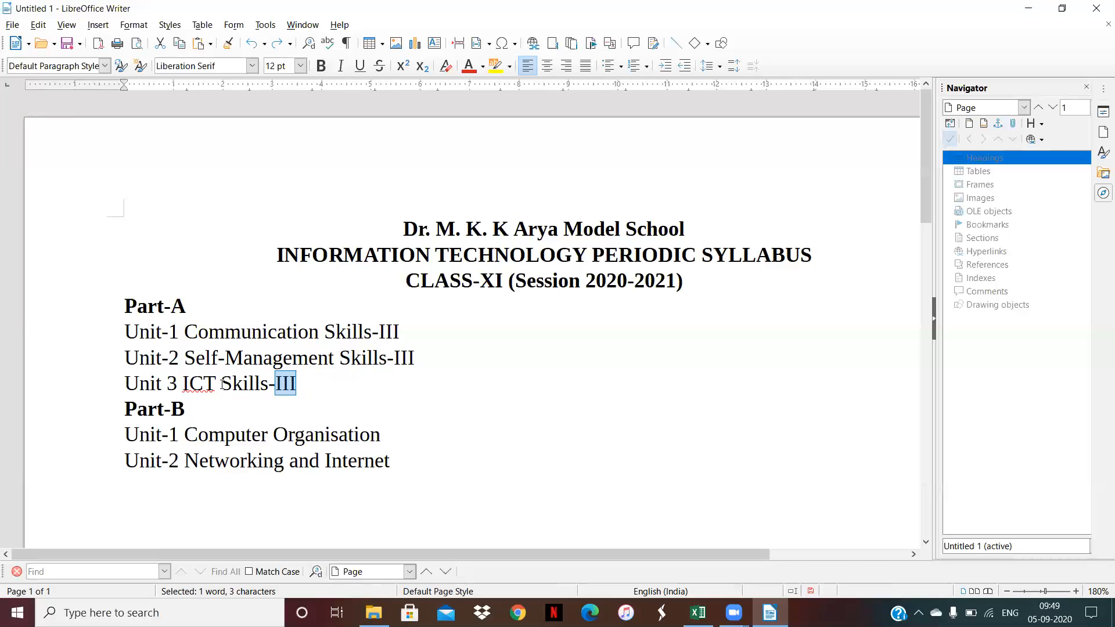
# Erase the school name from the document's first heading line
pyautogui.click(223, 383)
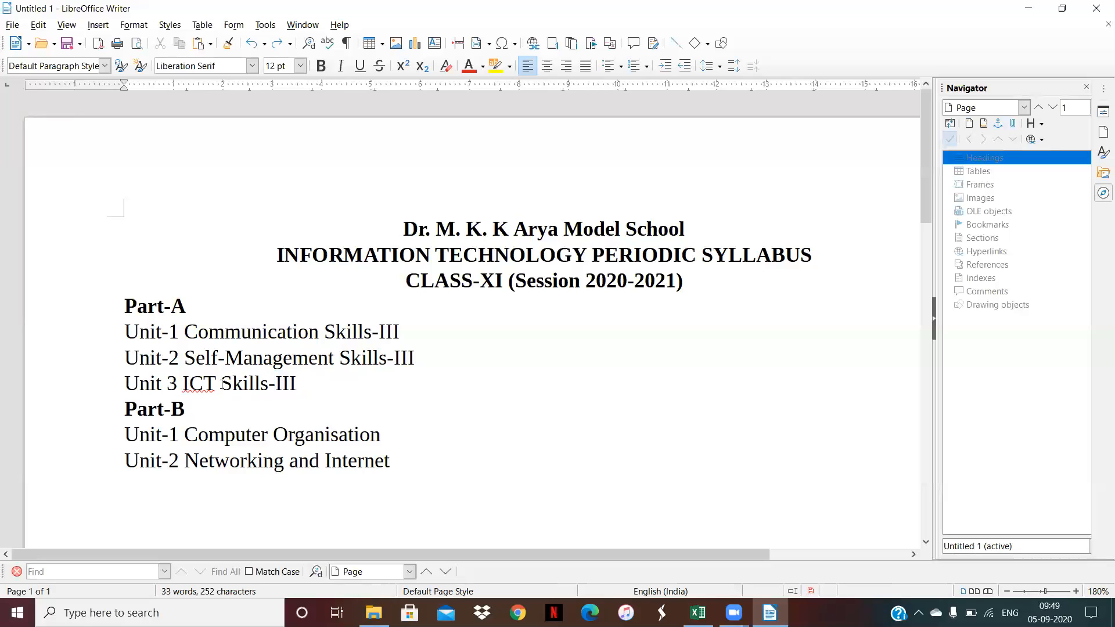
pyautogui.click(269, 384)
pyautogui.press('BackSpace')
pyautogui.press('BackSpace')
pyautogui.press('BackSpace')
pyautogui.hotkey('ctrl', 'z')
pyautogui.hotkey('ctrl', 'z')
pyautogui.hotkey('ctrl', 'z')
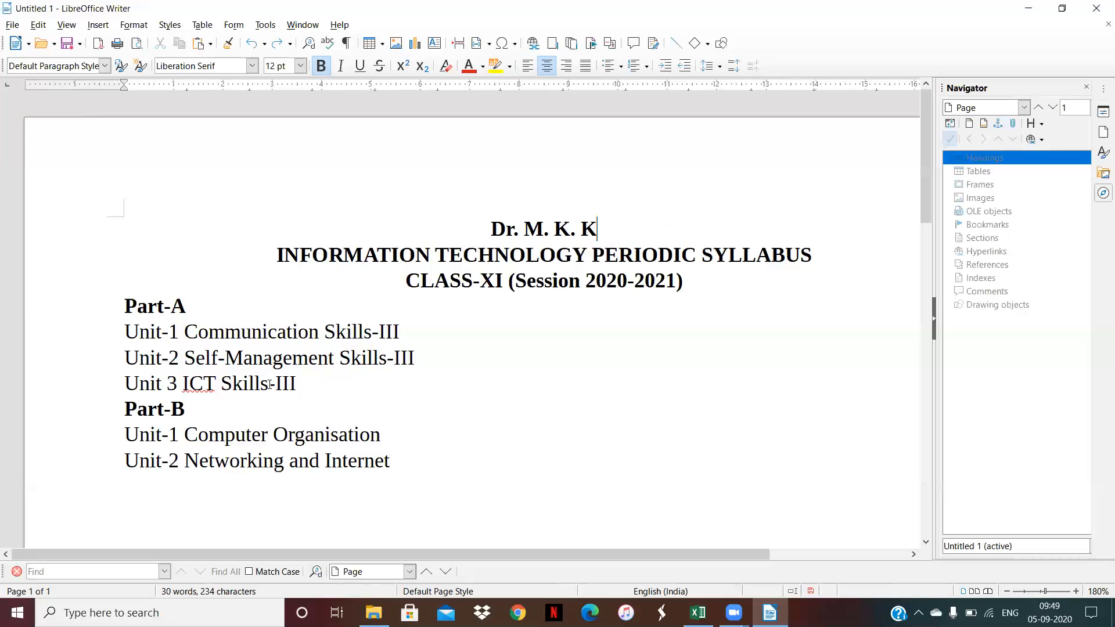
pyautogui.hotkey('ctrl', 'z')
pyautogui.hotkey('ctrl', 'z')
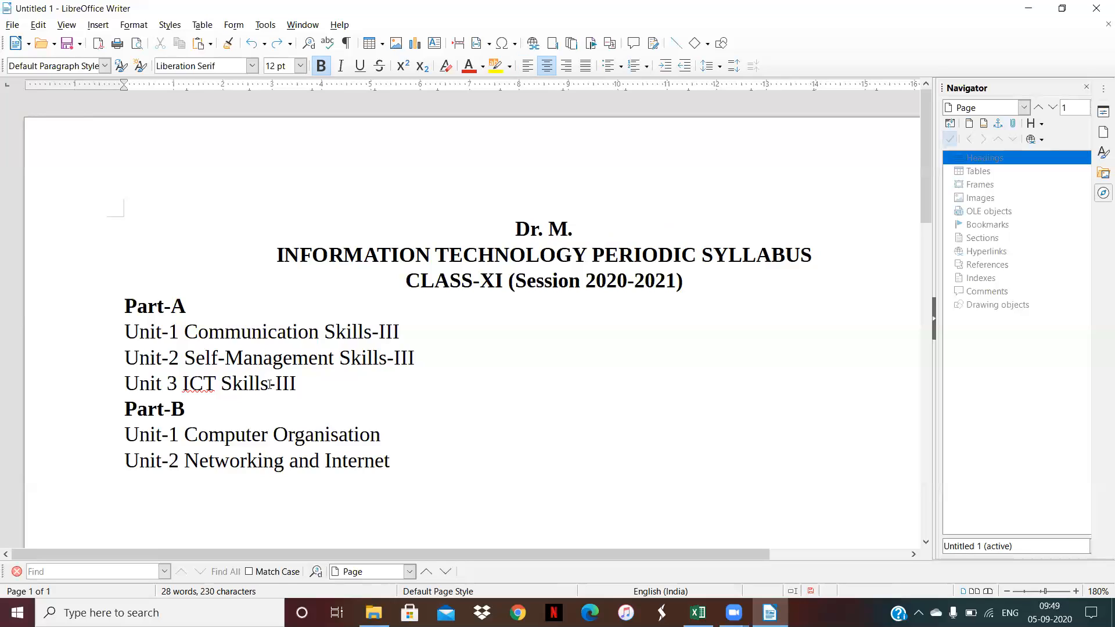
pyautogui.press('BackSpace')
pyautogui.press('BackSpace')
pyautogui.press('BackSpace')
pyautogui.press('BackSpace')
pyautogui.press('BackSpace')
pyautogui.press('BackSpace')
pyautogui.press('BackSpace')
# Delete "Skills-III" forwards, character by character, after "Self-Management" in Part-A's Unit-2 line
pyautogui.click(325, 332)
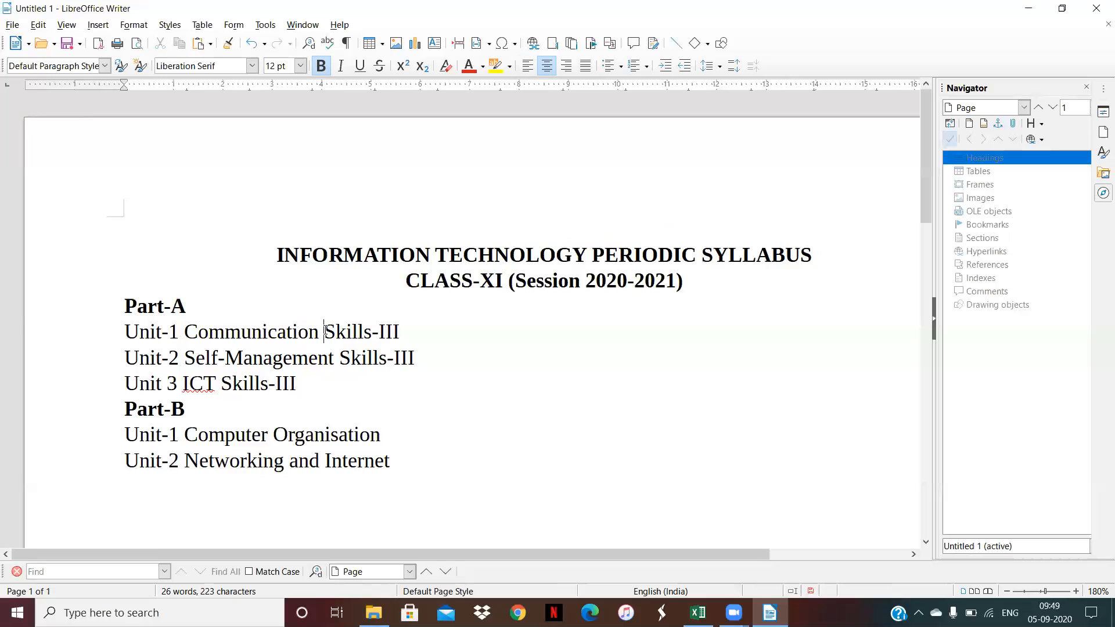
pyautogui.click(342, 358)
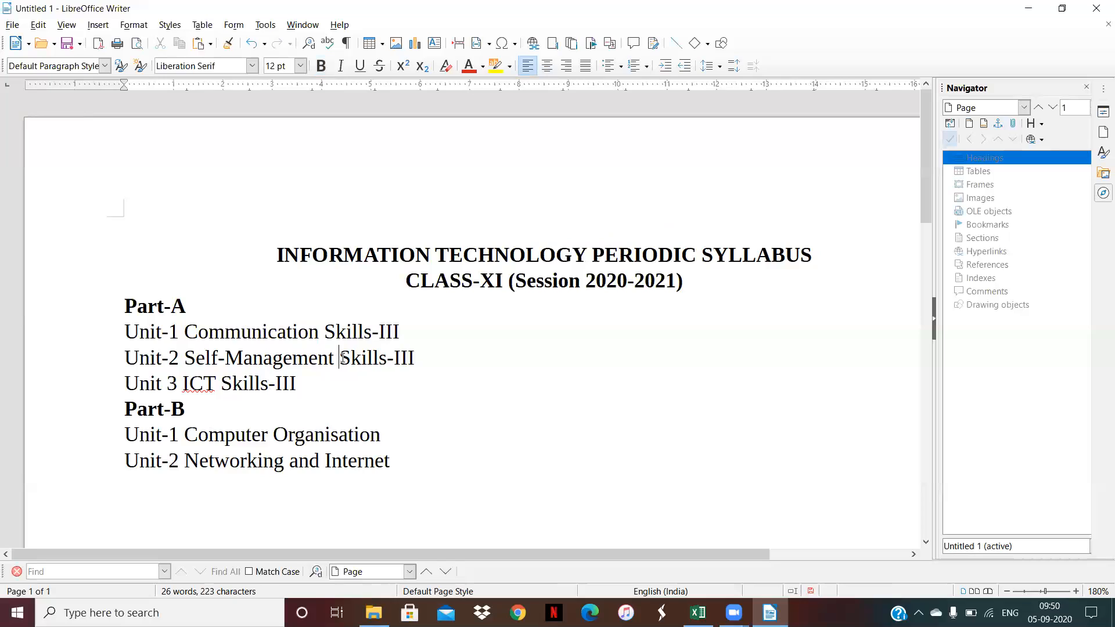
pyautogui.press('Delete')
pyautogui.press('Delete')
pyautogui.press('Delete')
pyautogui.press('Delete')
pyautogui.press('Delete')
pyautogui.press('Delete')
pyautogui.press('Delete')
pyautogui.press('Delete')
pyautogui.press('Delete')
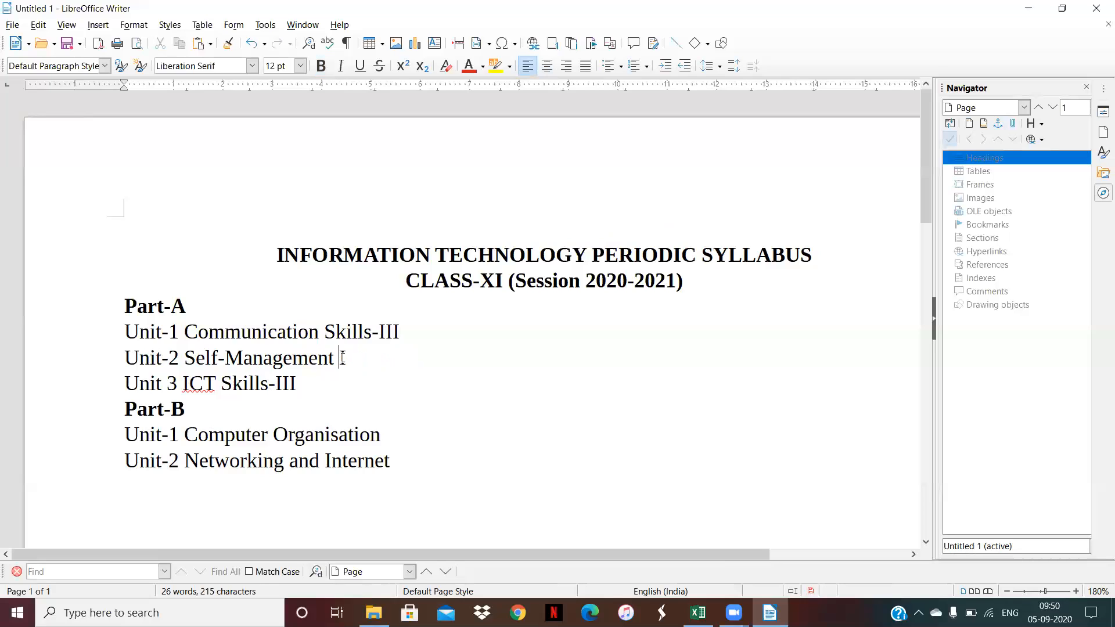
pyautogui.press('Delete')
# Restore "Skills-III" in Part-A's Unit-2 line and remove the empty line above the "INFORMATION TECHNOLOGY PERIODIC SYLLABUS" heading
pyautogui.hotkey('ctrl', 'z')
pyautogui.hotkey('ctrl', 'z')
pyautogui.hotkey('ctrl', 'z')
pyautogui.hotkey('ctrl', 'z')
pyautogui.hotkey('ctrl', 'z')
pyautogui.hotkey('ctrl', 'z')
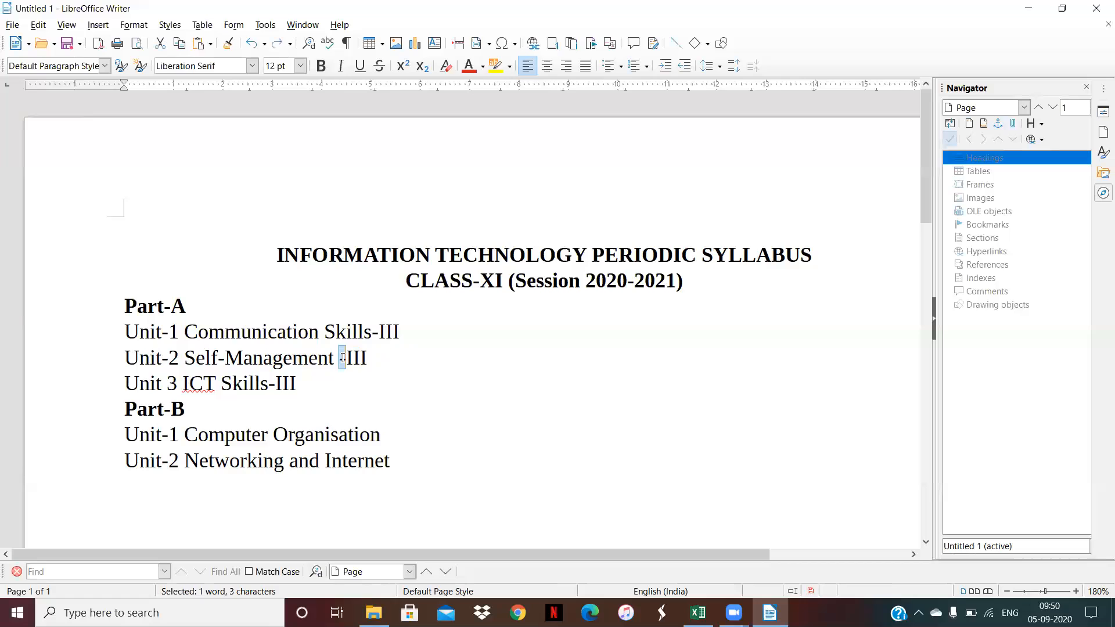
pyautogui.write('INFORMATION TECHNOLOGY PERIODIC SYLLABUS CLASS-XI (Session 2020-2021) Part-A Unit-1 Communication Skills-III Unit-2 Self-Management Skills-III Unit 3 ICT Skills-III Part-B Unit-1 Computer Organisation Unit-2 Networking and Internet')
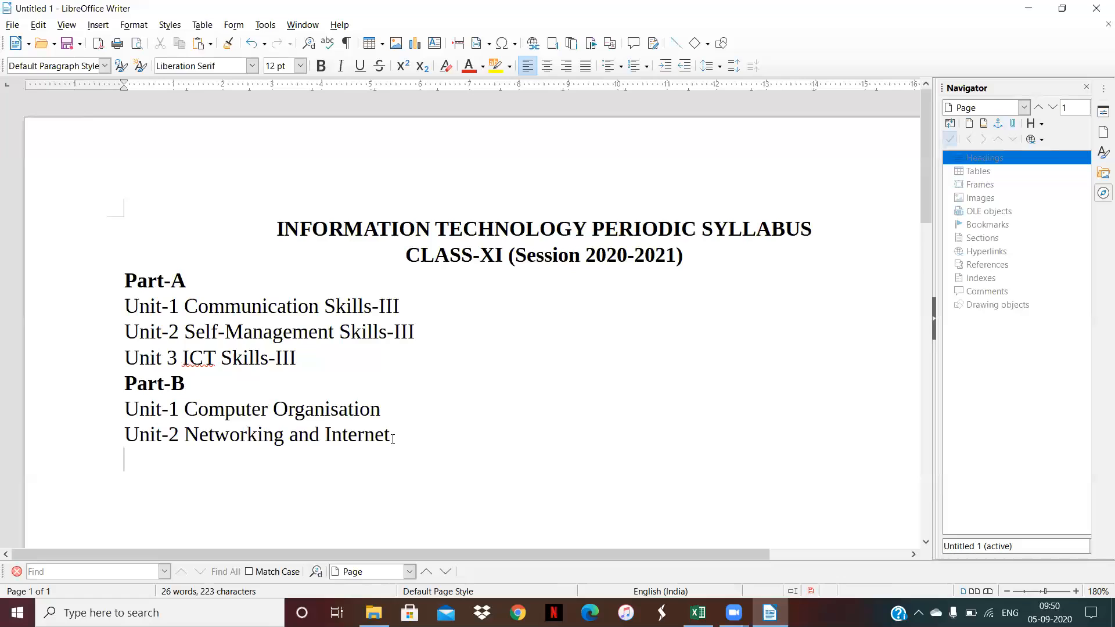
# Cut the Part-B heading with its two unit lines and paste the block several empty lines further down
pyautogui.moveTo(393, 435); pyautogui.dragTo(112, 385)
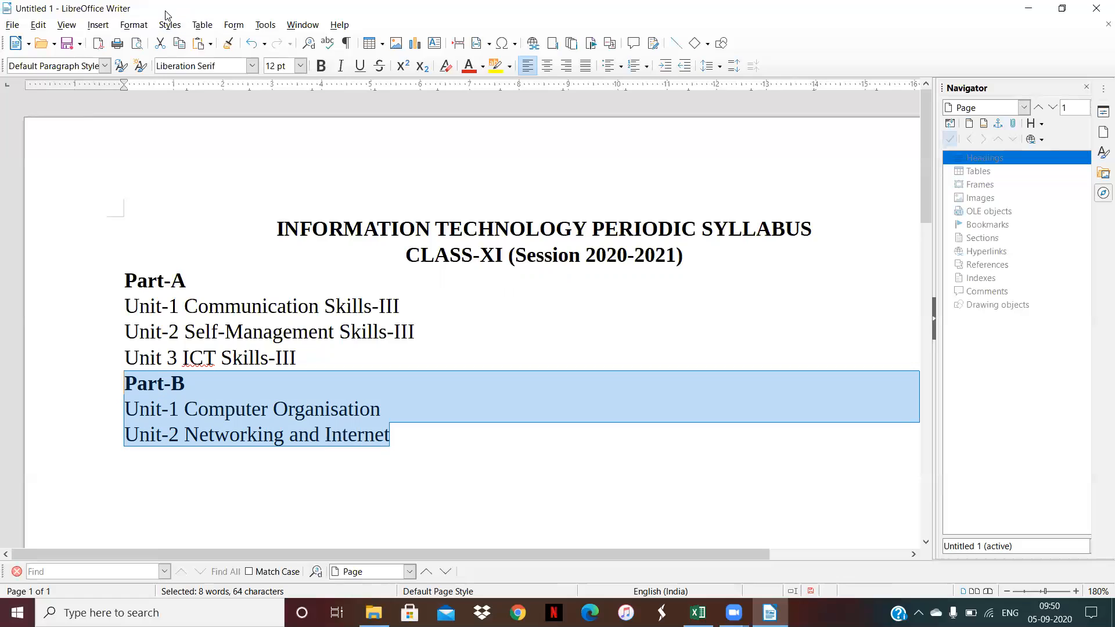
pyautogui.click(160, 45)
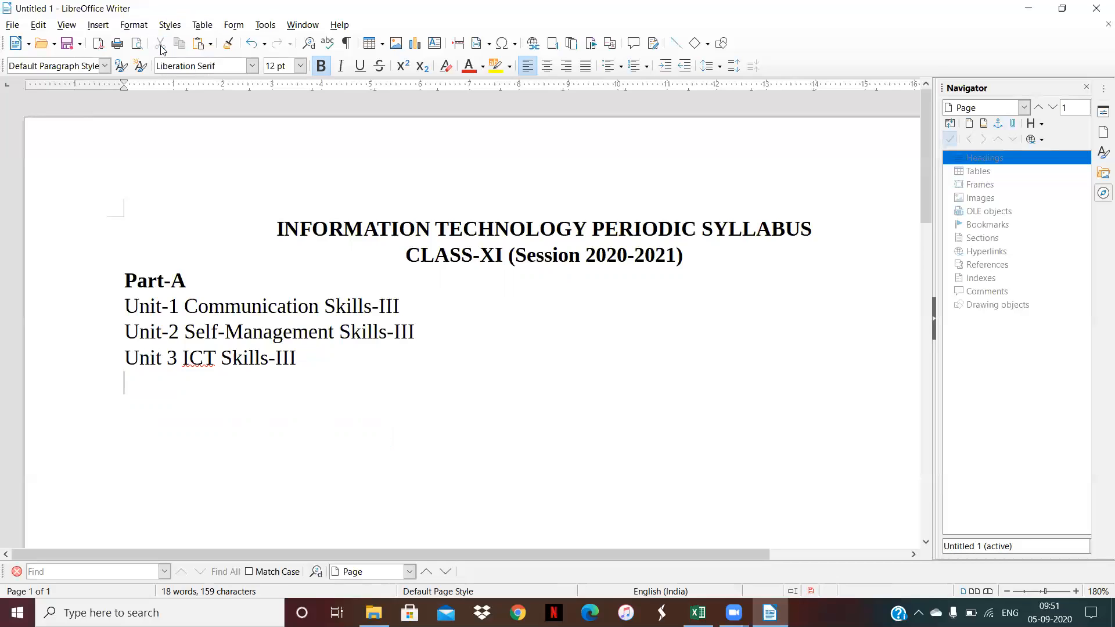
pyautogui.press('Return')
pyautogui.press('Return')
pyautogui.press('Return')
pyautogui.press('Return')
pyautogui.press('Return')
pyautogui.press('Return')
pyautogui.press('Return')
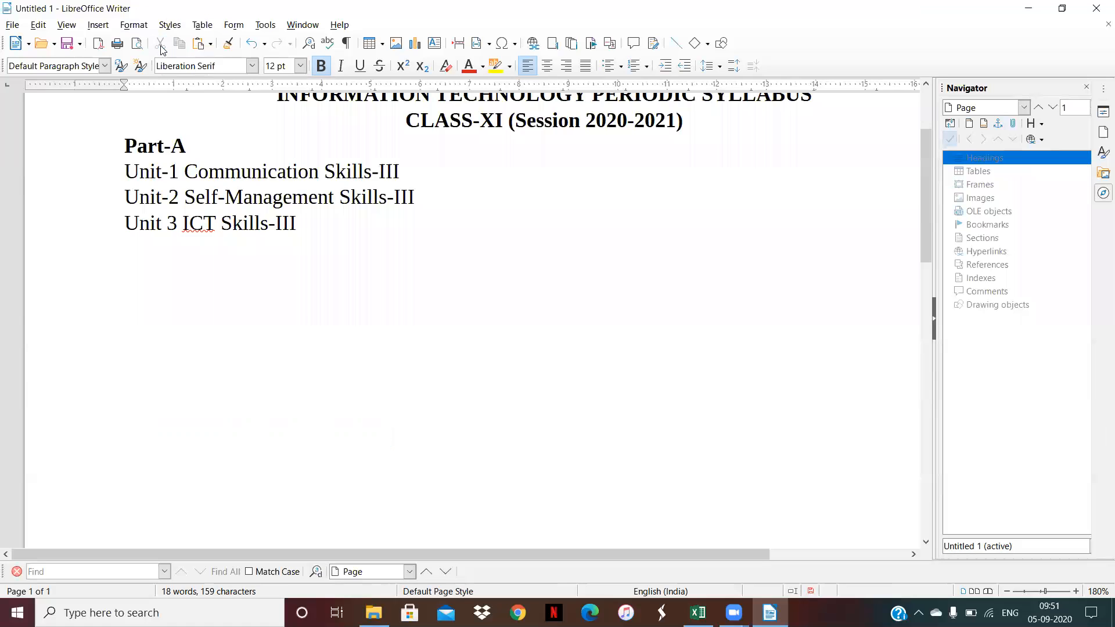
pyautogui.click(198, 47)
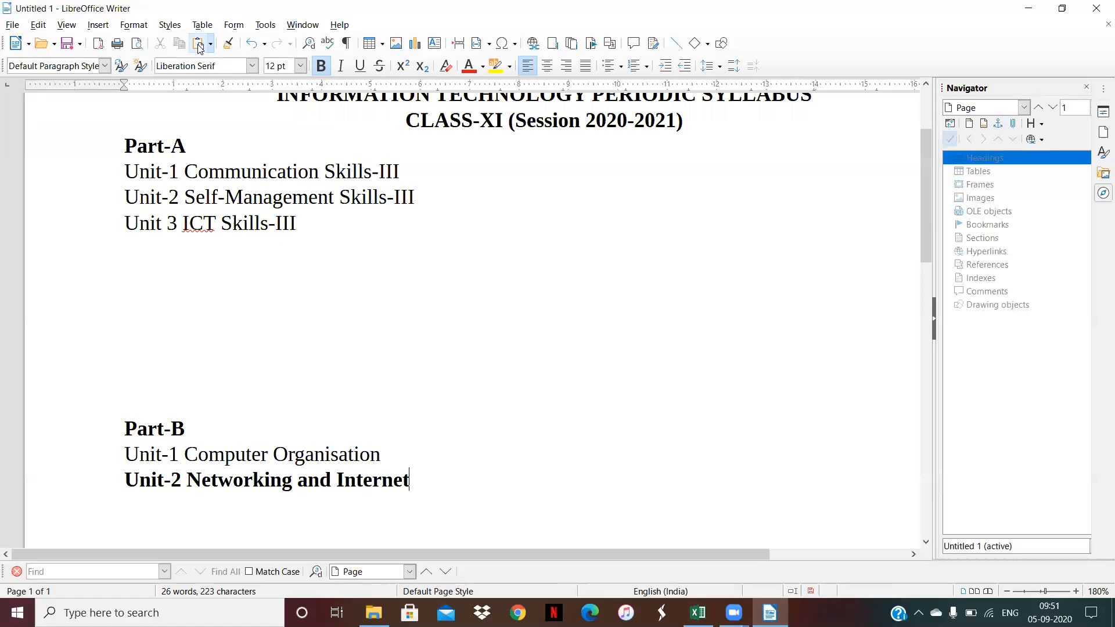
# Paste the Part-B block two more times at the end of the document and undo the last paste
pyautogui.click(198, 48)
pyautogui.click(198, 47)
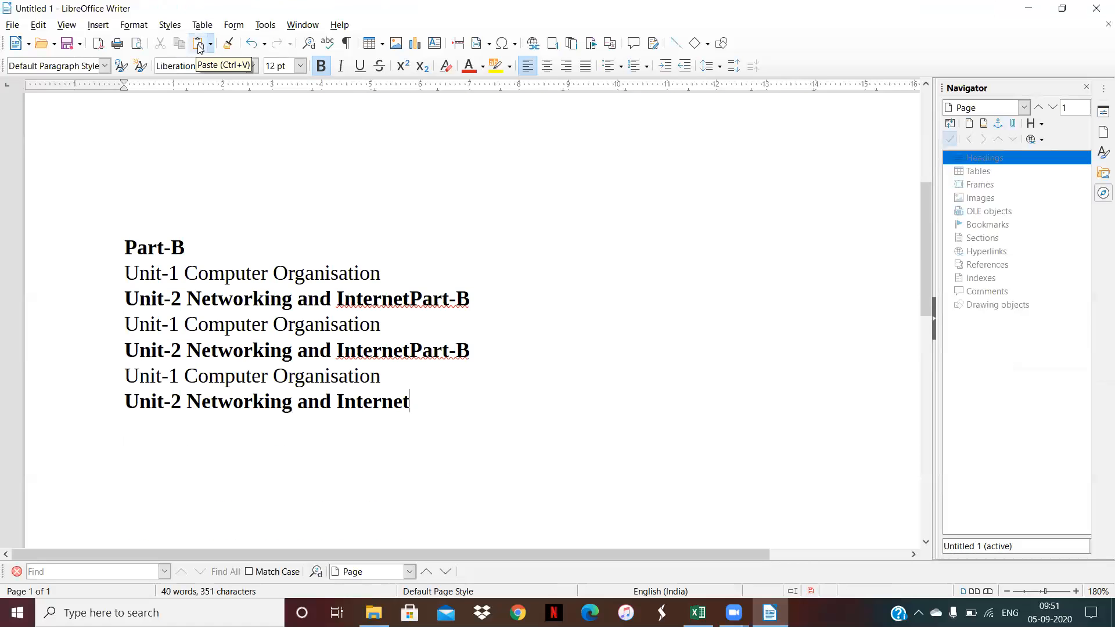
pyautogui.click(290, 208)
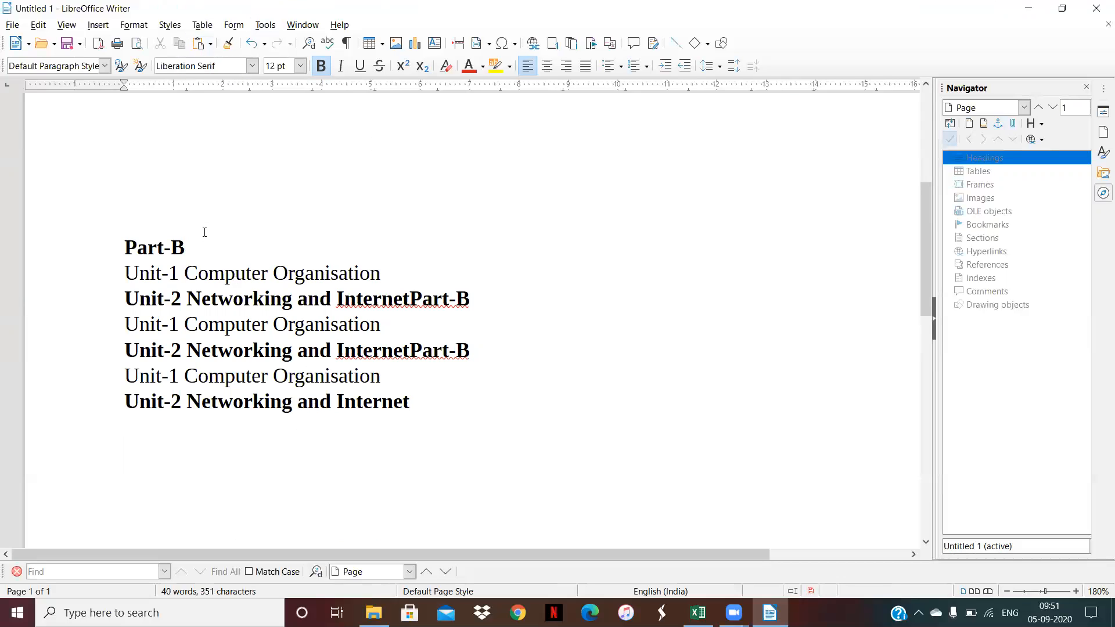
pyautogui.hotkey('ctrl', 'z')
# Undo the remaining pastes, the added empty lines and the cut of the Part-B block
pyautogui.press('Up')
pyautogui.press('Up')
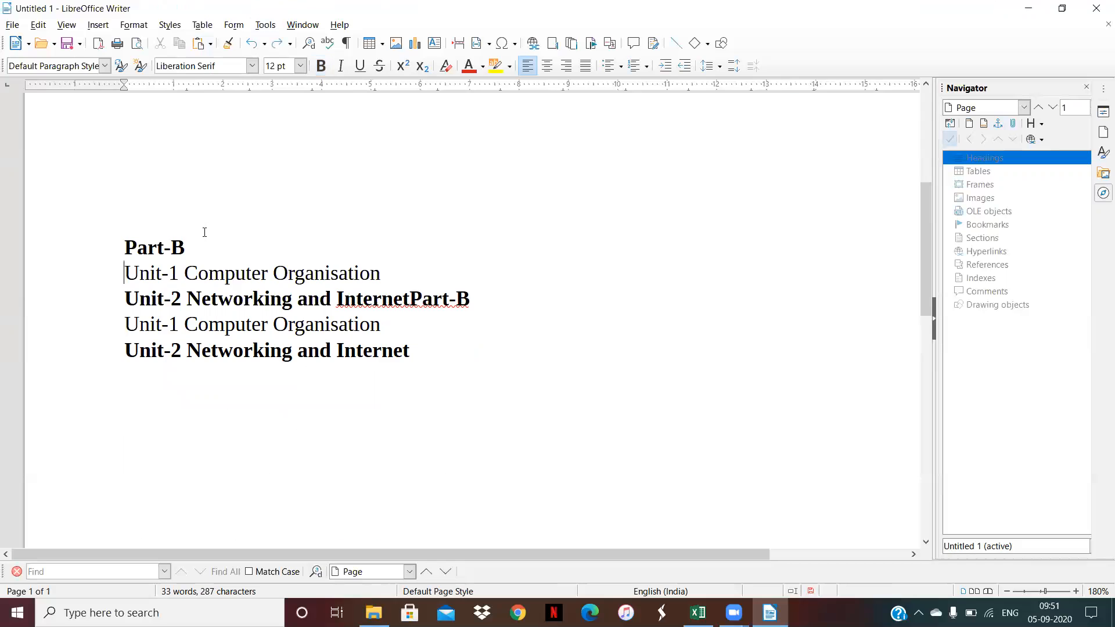
pyautogui.press('Up')
pyautogui.press('Up')
pyautogui.press('Up')
pyautogui.press('Up')
pyautogui.press('Up')
pyautogui.press('Up')
pyautogui.press('Up')
pyautogui.press('Up')
pyautogui.press('Up')
pyautogui.press('Up')
pyautogui.press('Up')
pyautogui.press('Up')
pyautogui.press('Up')
pyautogui.press('Up')
pyautogui.press('Down')
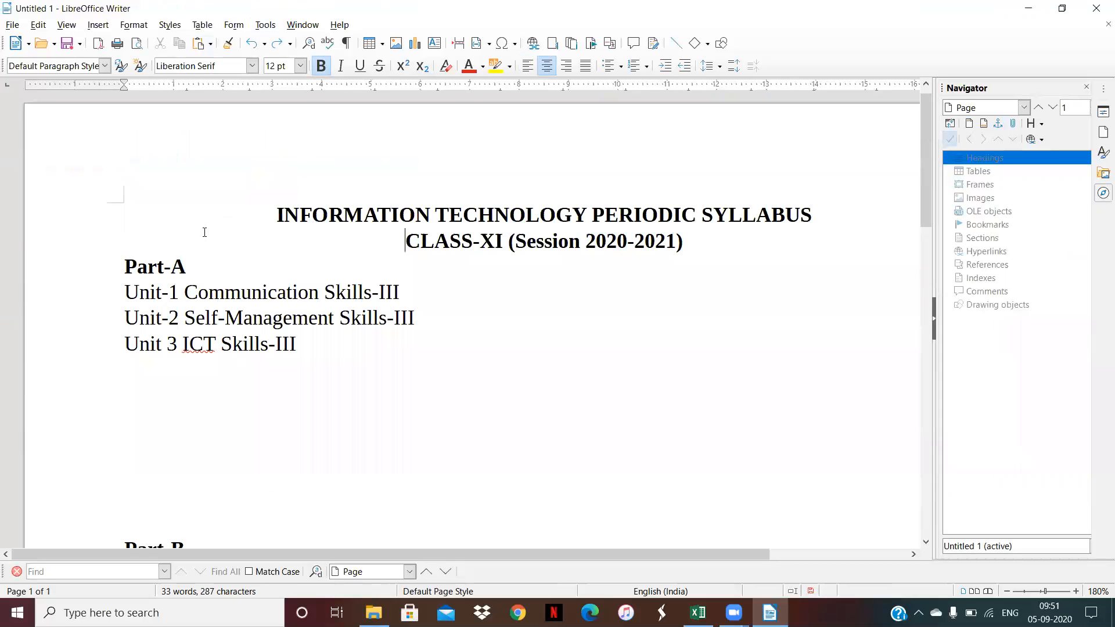
pyautogui.hotkey('ctrl', 'z')
pyautogui.hotkey('ctrl', 'z')
pyautogui.hotkey('ctrl', 'z')
pyautogui.hotkey('ctrl', 'z')
pyautogui.hotkey('ctrl', 'z')
pyautogui.hotkey('ctrl', 'z')
pyautogui.hotkey('ctrl', 'z')
pyautogui.hotkey('ctrl', 'z')
pyautogui.hotkey('ctrl', 'z')
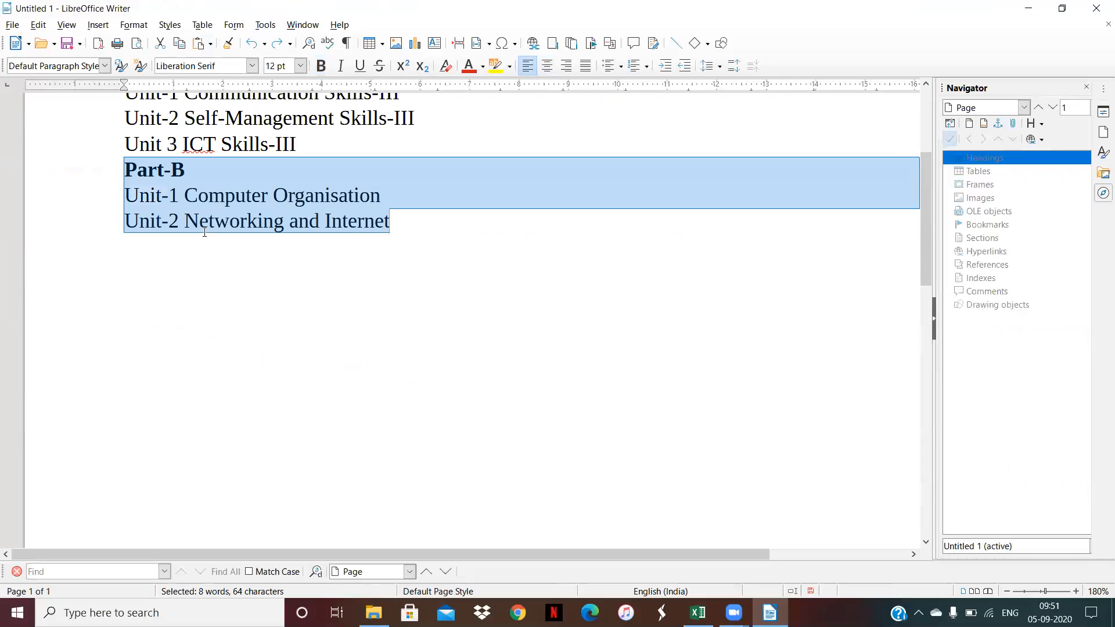
# Copy the Part-B heading with its two unit lines and delete the original block
pyautogui.click(360, 252)
pyautogui.press('Up')
pyautogui.press('Up')
pyautogui.press('Up')
pyautogui.press('Up')
pyautogui.press('Up')
pyautogui.press('Up')
pyautogui.press('Up')
pyautogui.press('Up')
pyautogui.press('Up')
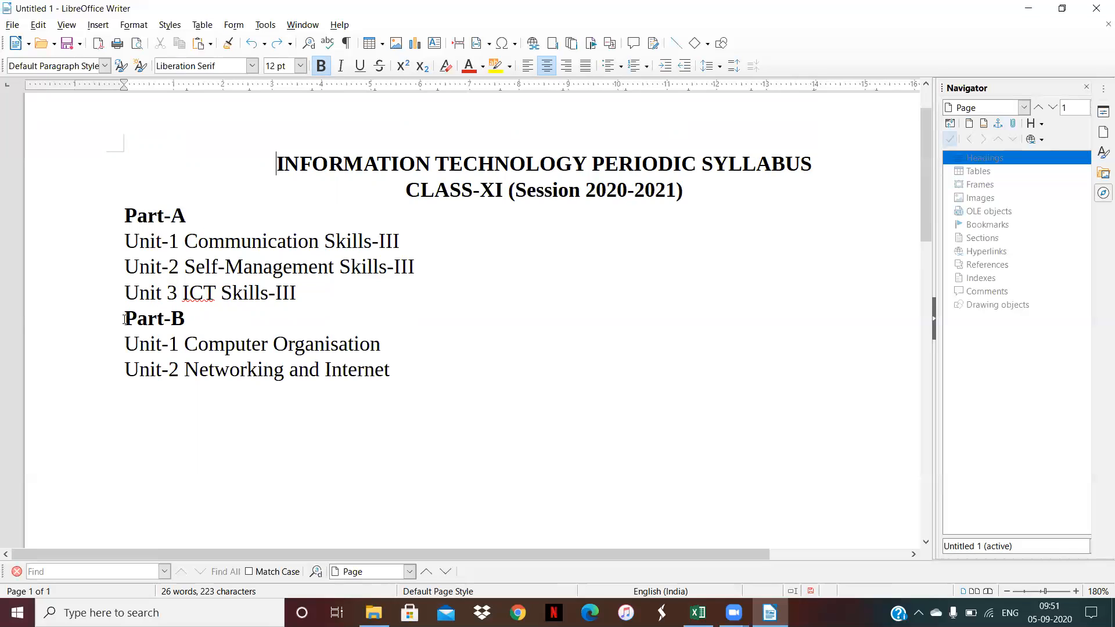
pyautogui.moveTo(125, 316); pyautogui.dragTo(448, 396)
pyautogui.hotkey('ctrl', 'c')
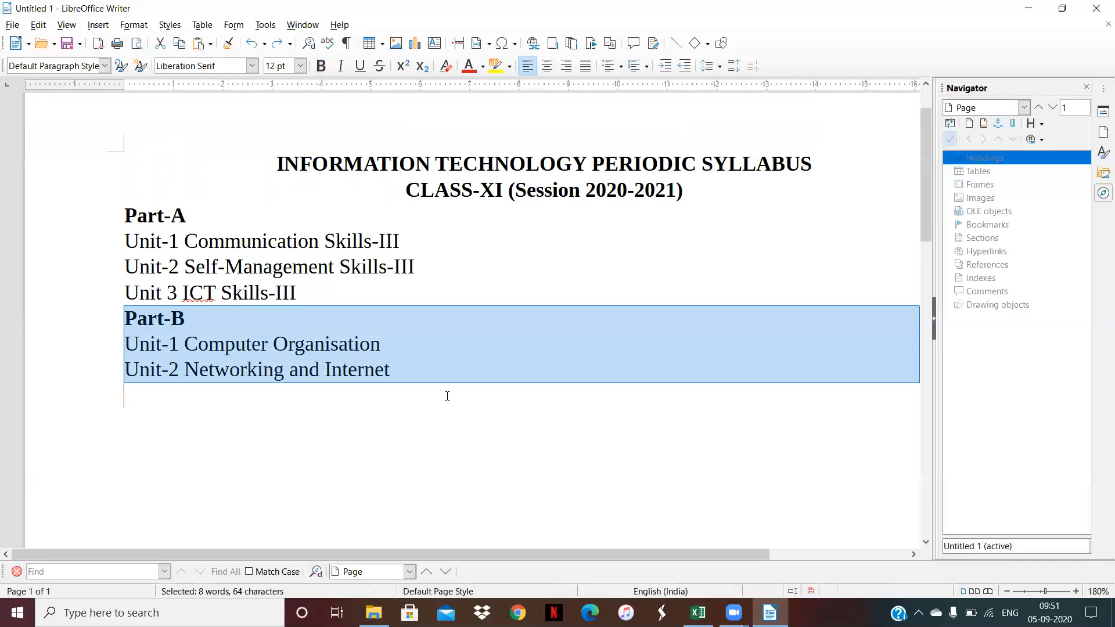
pyautogui.press('Delete')
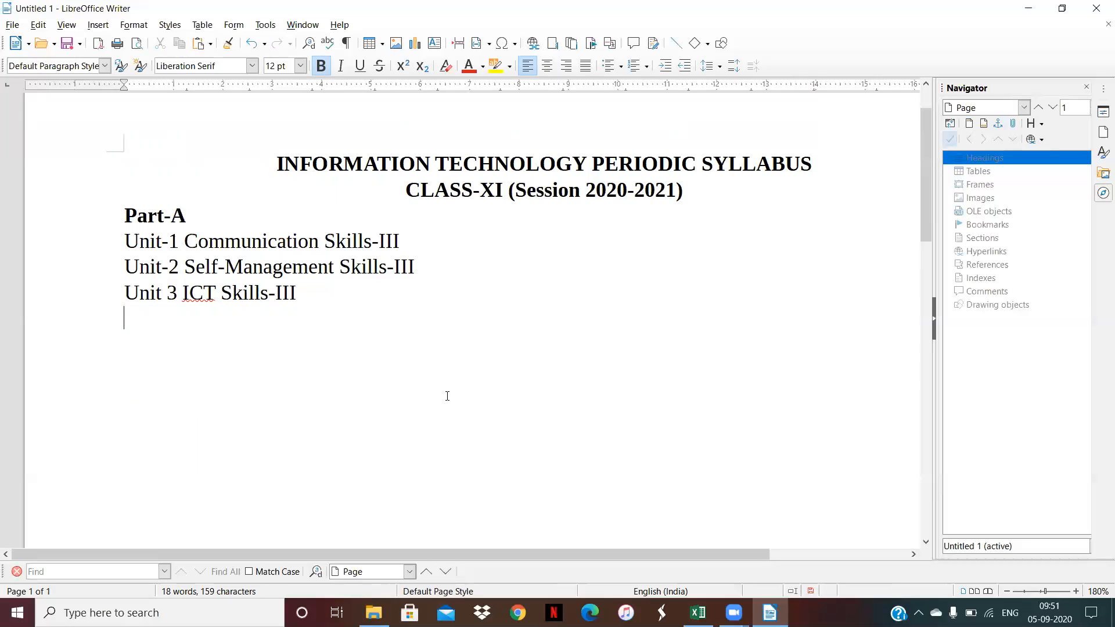
# Insert five empty lines below "Unit 3 ICT Skills-III" and paste the copied Part-B block after them
pyautogui.press('Return')
pyautogui.press('Return')
pyautogui.press('Return')
pyautogui.press('Return')
pyautogui.press('Return')
pyautogui.hotkey('ctrl', 'v')
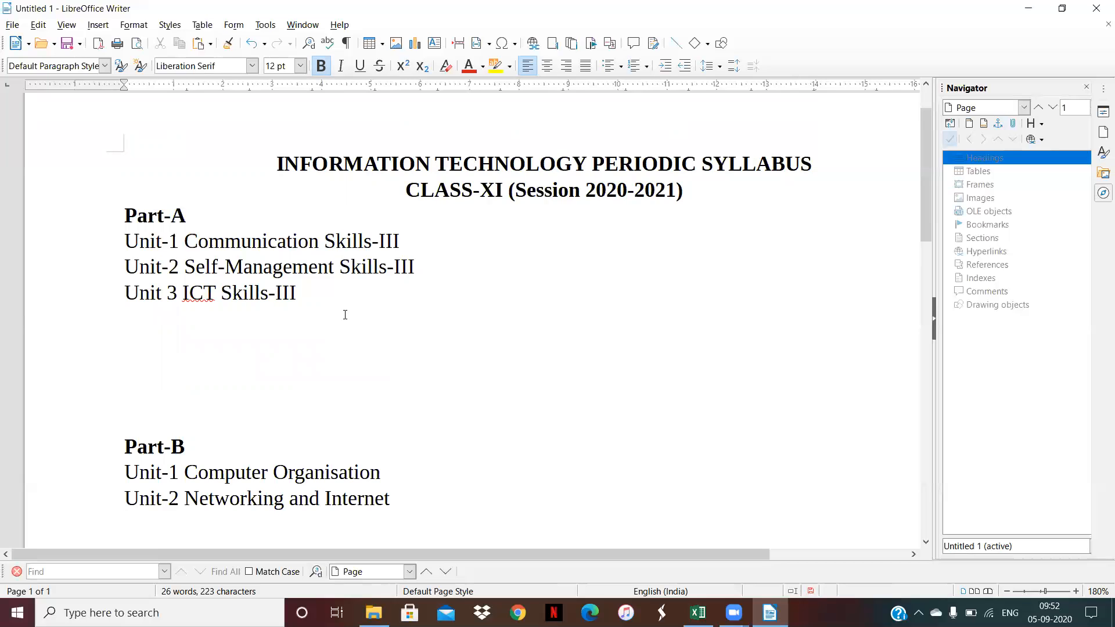
# Delete the five empty lines between "Unit 3 ICT Skills-III" and the Part-B heading
pyautogui.click(300, 292)
pyautogui.press('Delete')
pyautogui.press('Delete')
pyautogui.press('Delete')
pyautogui.press('Delete')
pyautogui.press('Delete')
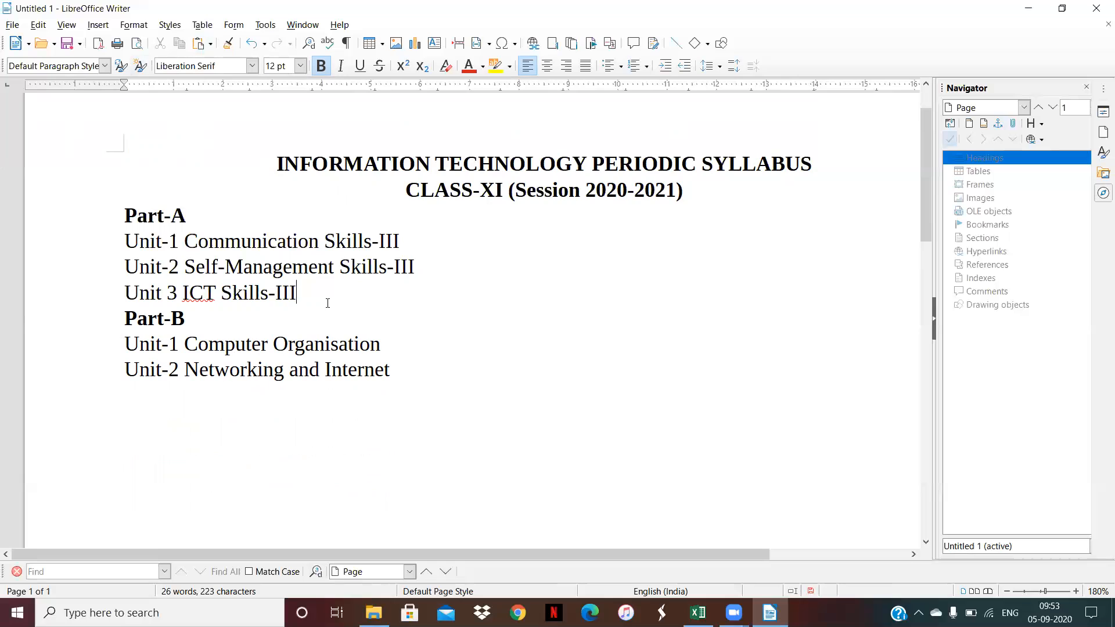
# Add the lines "Cut- Ctrl+X", "Copy- Ctrl+c" and "Paste- Ctrl+v" below Part-B's units, separated by an empty line
pyautogui.click(407, 380)
pyautogui.write('Cut')
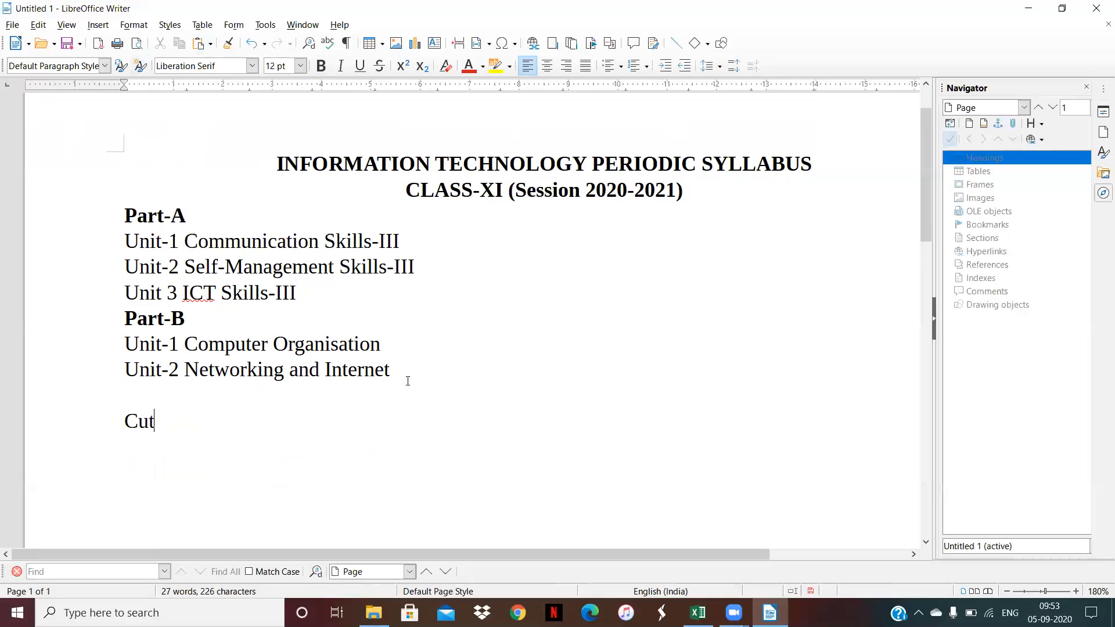
pyautogui.write('- Ctrl+X')
pyautogui.press('Return')
pyautogui.write('Copy- C')
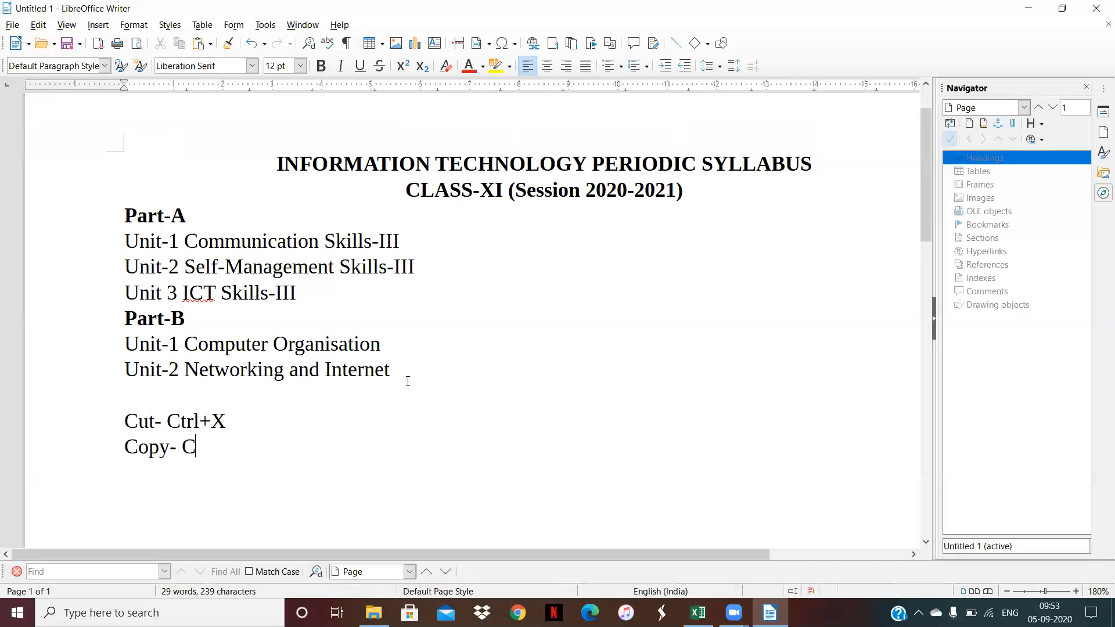
pyautogui.write('trl+c')
pyautogui.press('Return')
pyautogui.write('Paste')
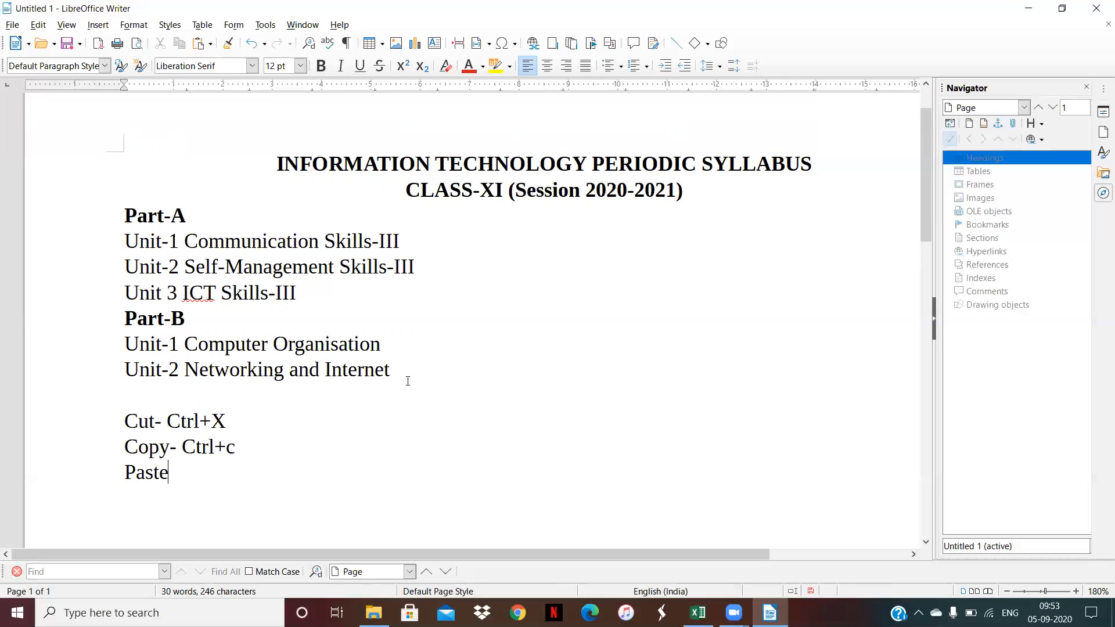
pyautogui.write('-')
pyautogui.write('Ctrl+v')
# Select the three lines listing the cut, copy and paste shortcuts and examine the corresponding editing commands and Paste Special
pyautogui.click(245, 430)
pyautogui.click(239, 474)
pyautogui.keyDown('shift'); pyautogui.click(83, 409); pyautogui.keyUp('shift')
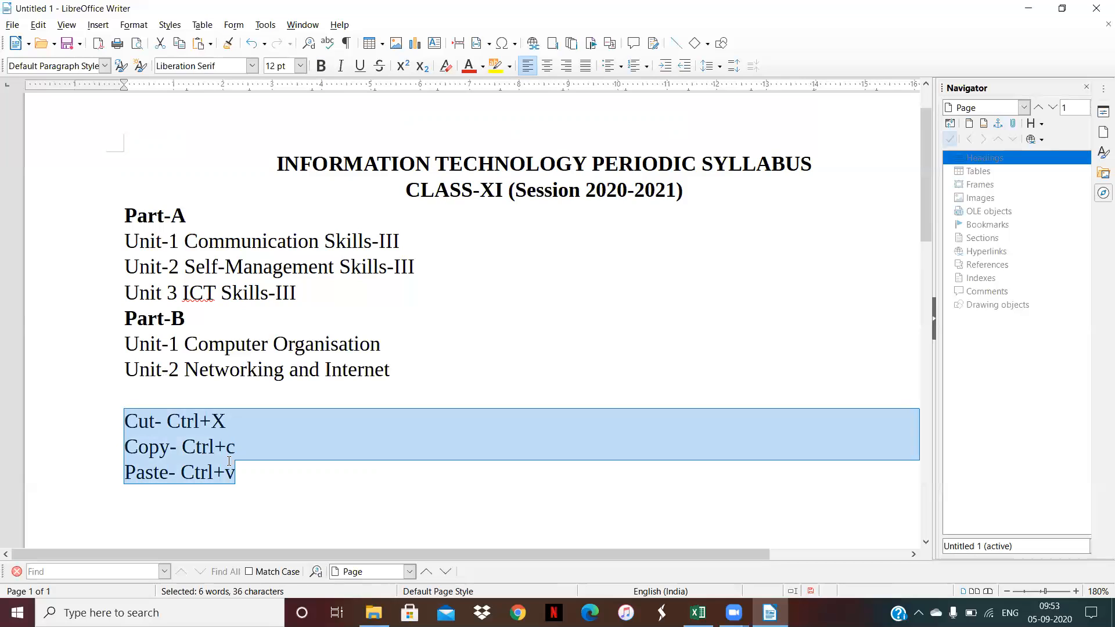
pyautogui.click(39, 24)
pyautogui.moveTo(67, 25)
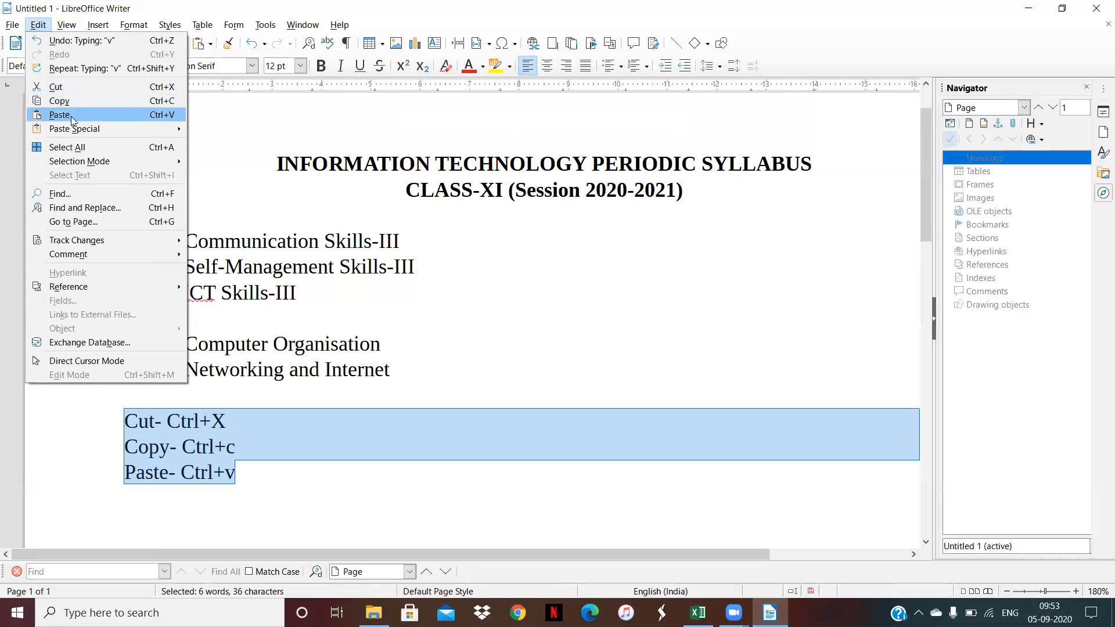
pyautogui.moveTo(74, 129)
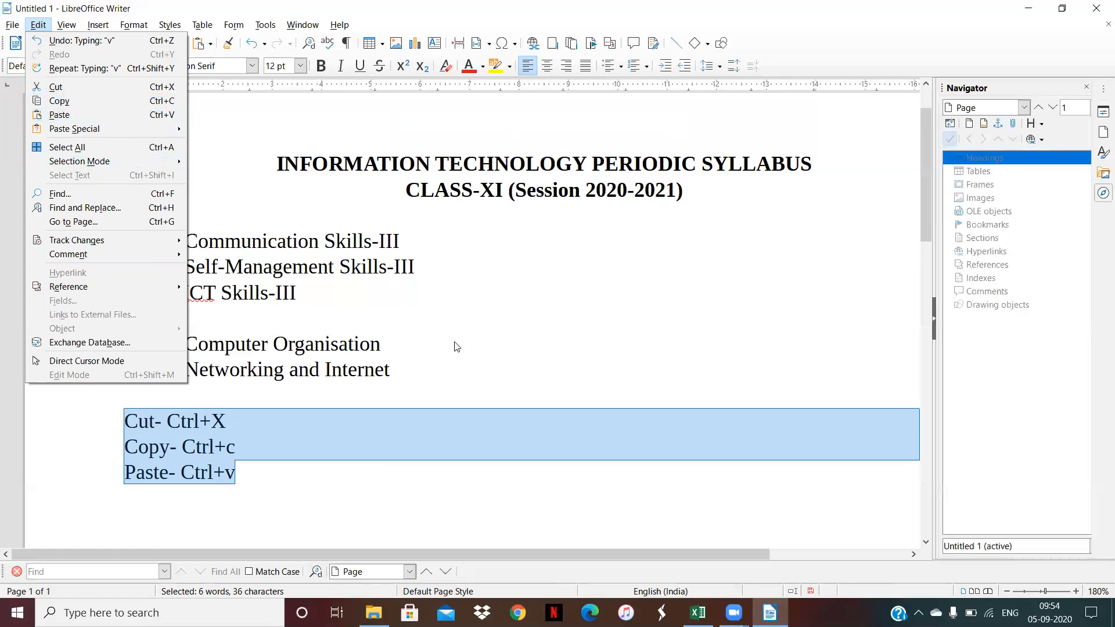
pyautogui.click(493, 365)
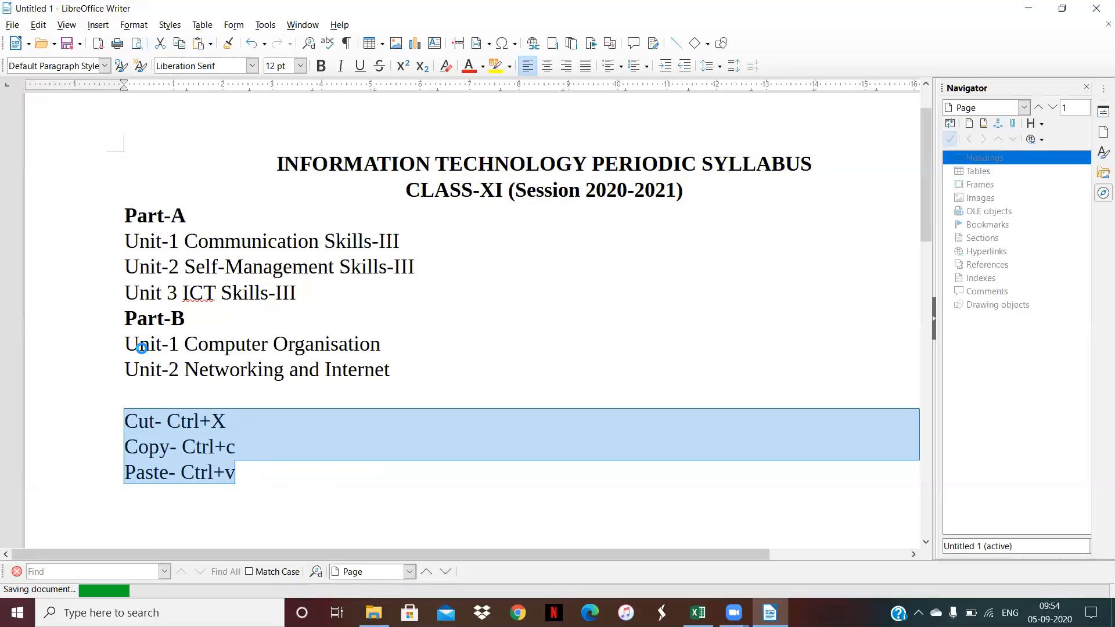
pyautogui.click(41, 26)
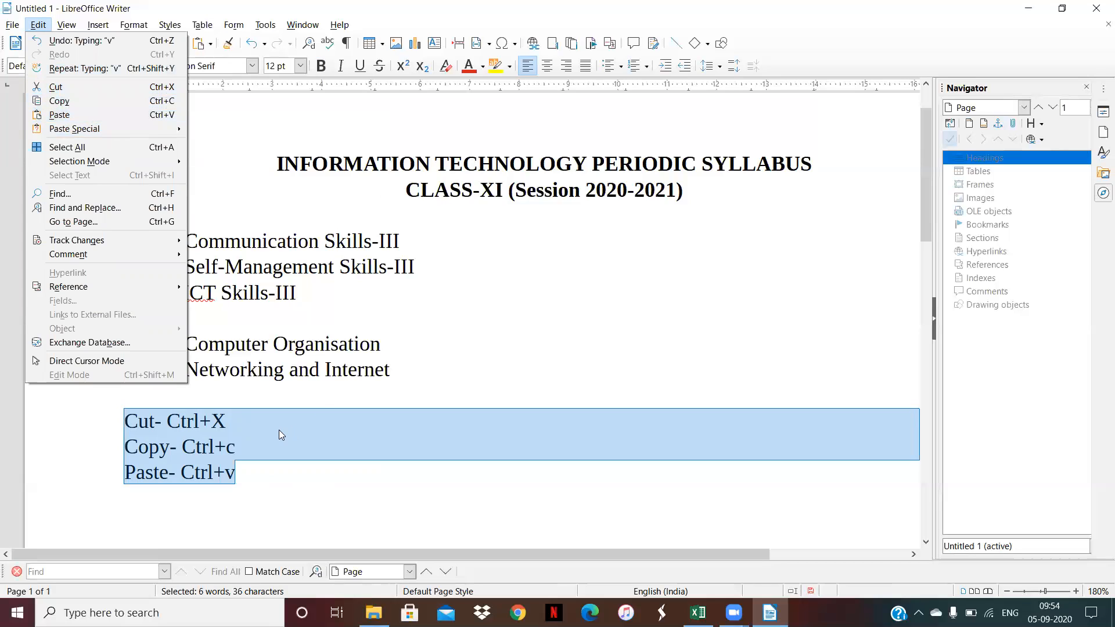
pyautogui.click(283, 478)
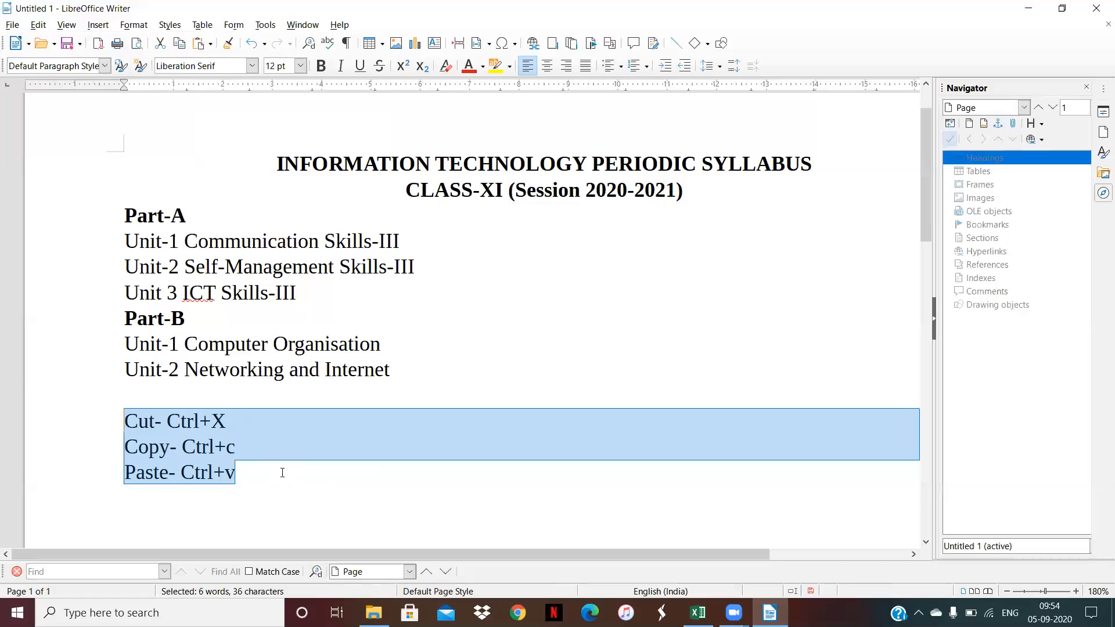
pyautogui.click(281, 465)
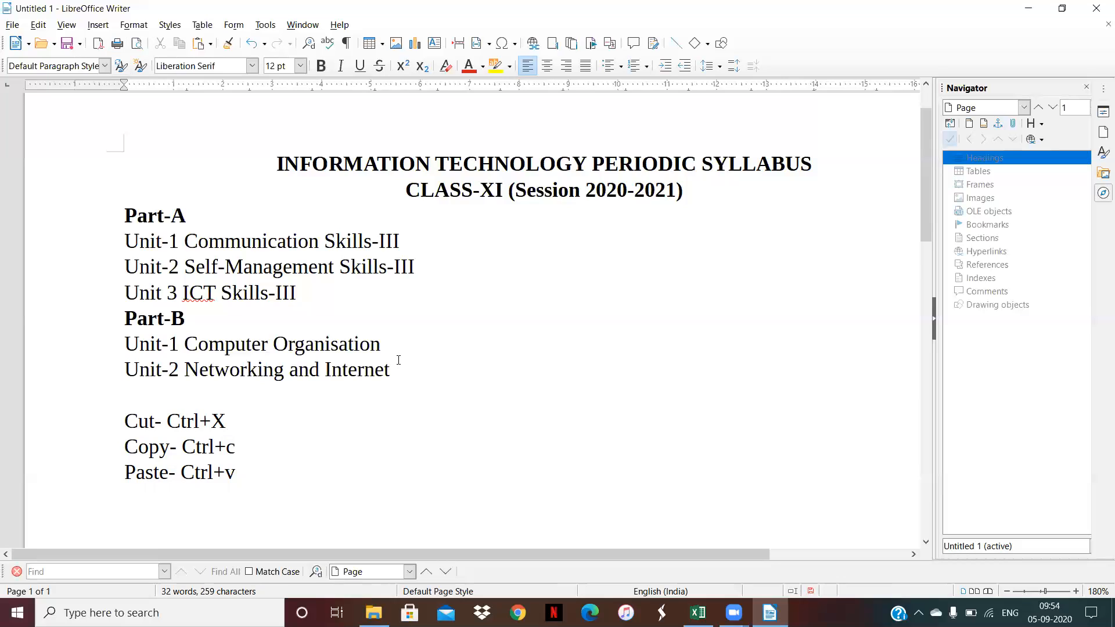
# Cut the Part-B heading with its two units and paste it below "Paste- Ctrl+v", leaving two empty lines between
pyautogui.moveTo(388, 370); pyautogui.dragTo(120, 319)
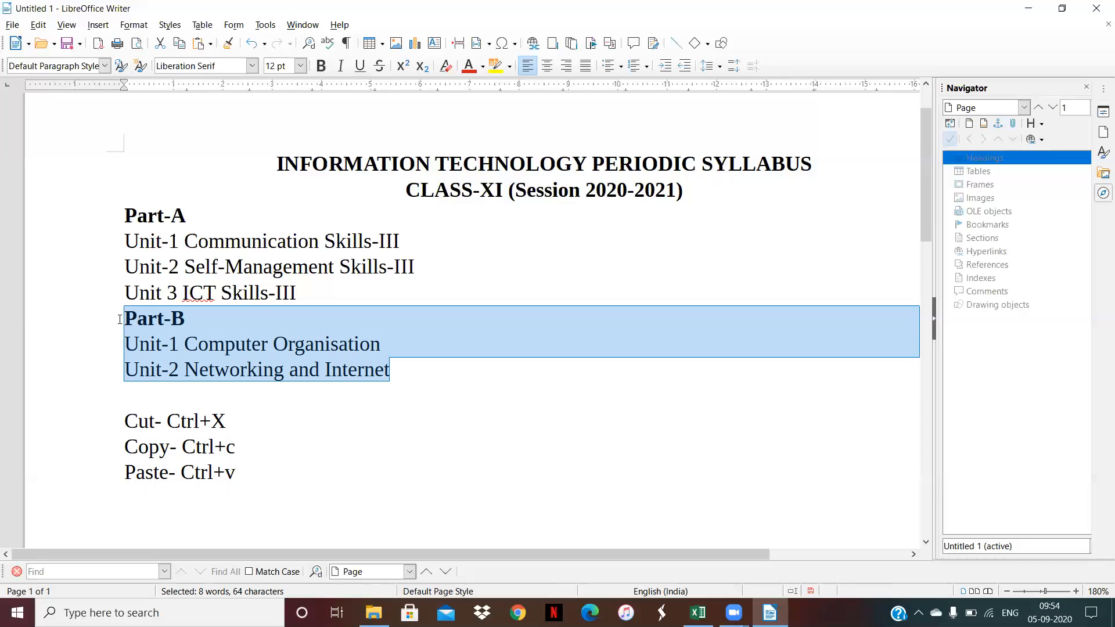
pyautogui.hotkey('ctrl', 'x')
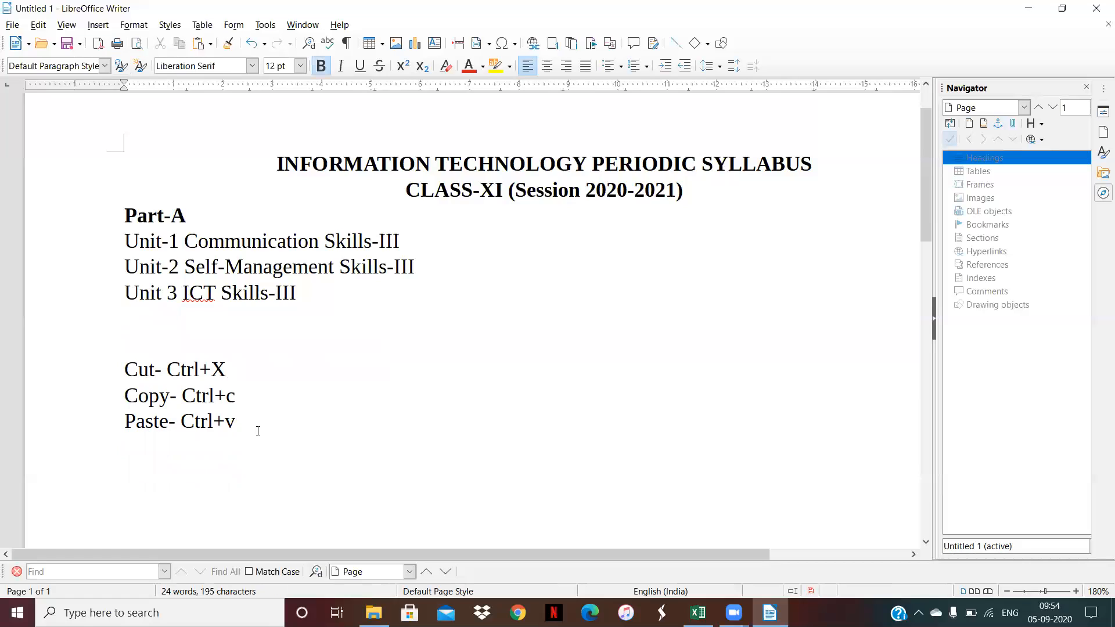
pyautogui.click(259, 421)
pyautogui.press('Return')
pyautogui.press('Return')
pyautogui.press('Return')
pyautogui.hotkey('ctrl', 'v')
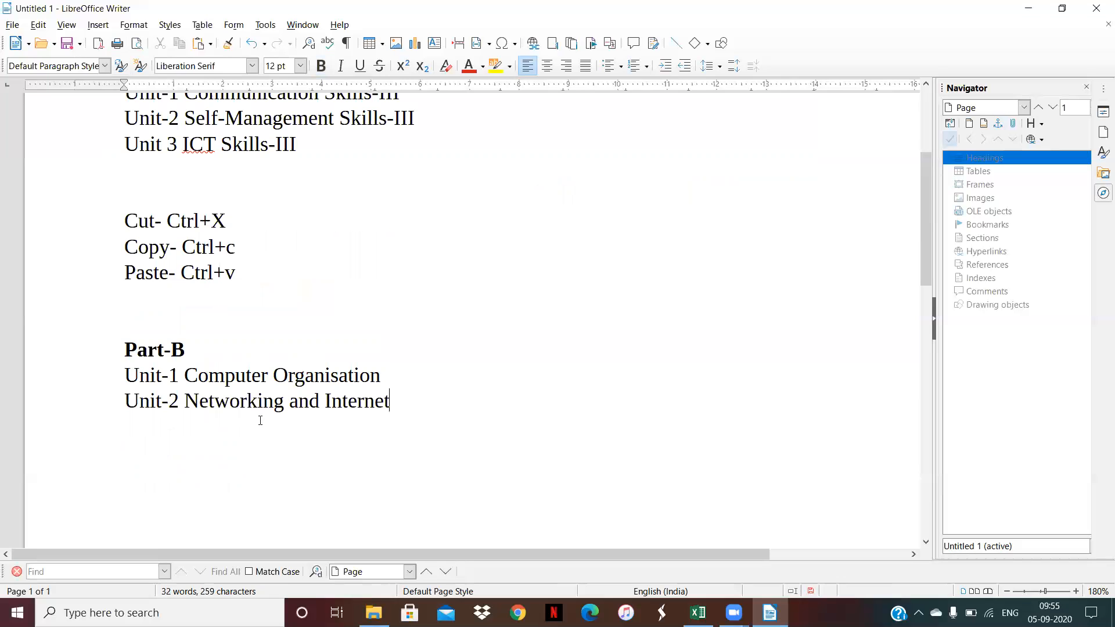
# Select the whole document and align all of its text to the left
pyautogui.press('Up')
pyautogui.press('Up')
pyautogui.press('Up')
pyautogui.press('Up')
pyautogui.press('Up')
pyautogui.press('Up')
pyautogui.press('Up')
pyautogui.press('Up')
pyautogui.press('Up')
pyautogui.press('Up')
pyautogui.press('Up')
pyautogui.press('Up')
pyautogui.press('Up')
pyautogui.press('Up')
pyautogui.press('Up')
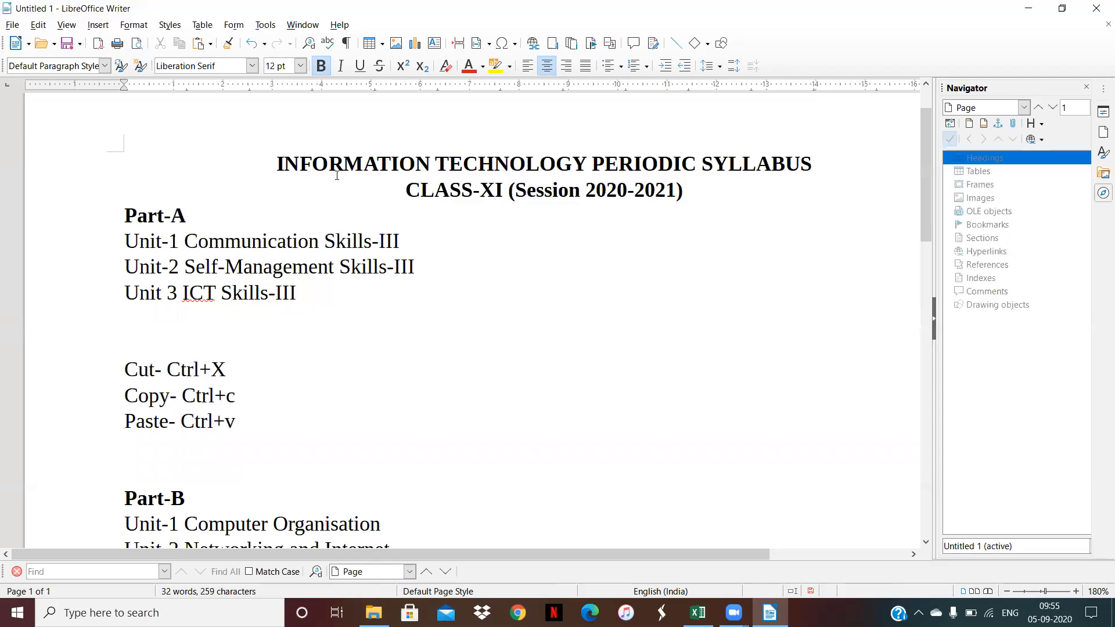
pyautogui.hotkey('ctrl', 'a')
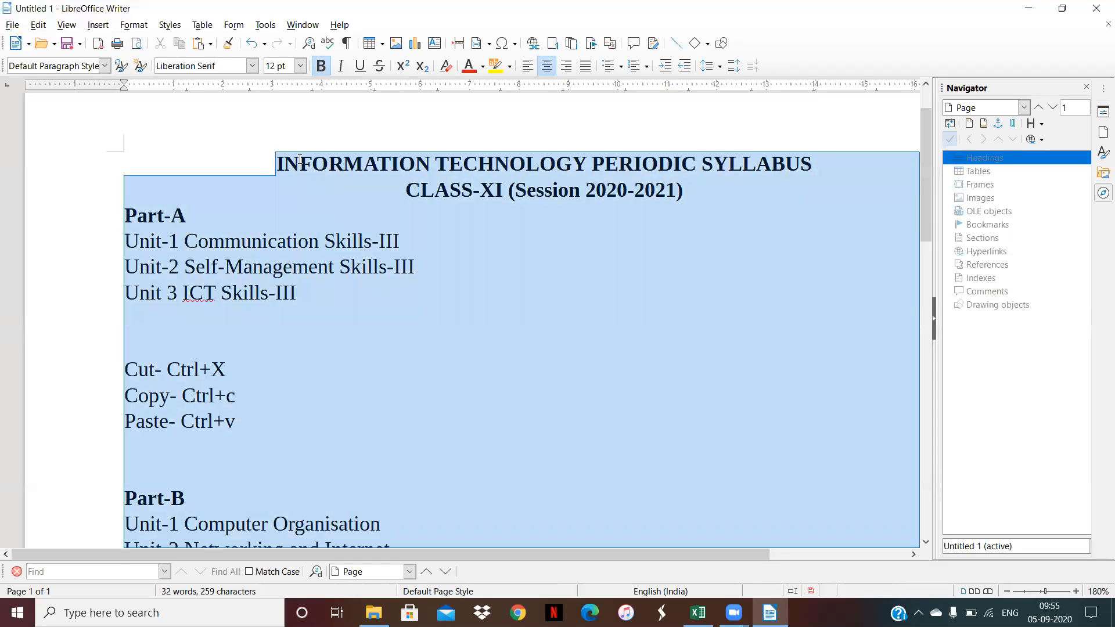
pyautogui.click(528, 68)
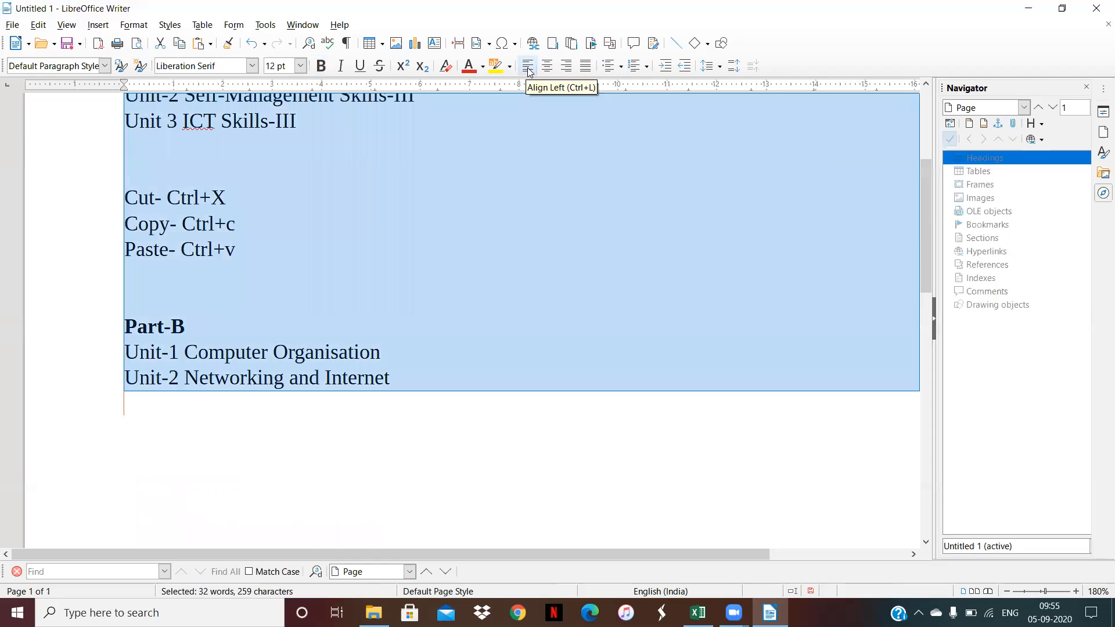
# Return to the document's start, select all the text and center it
pyautogui.click(513, 249)
pyautogui.press('Up')
pyautogui.press('Up')
pyautogui.press('Up')
pyautogui.press('Up')
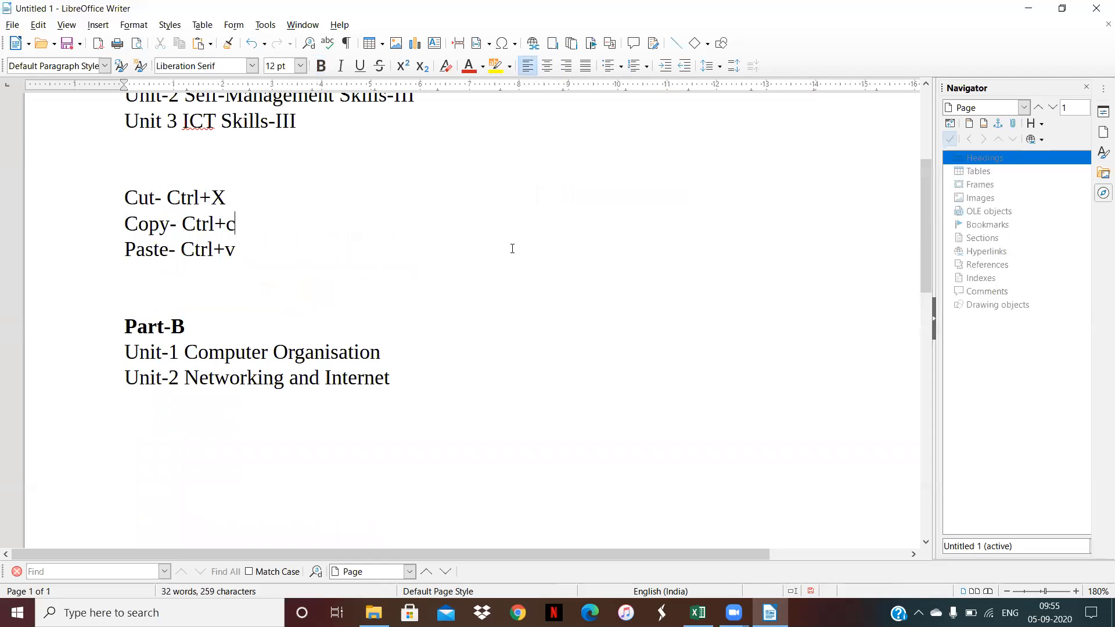
pyautogui.hotkey('ctrl', 'Home')
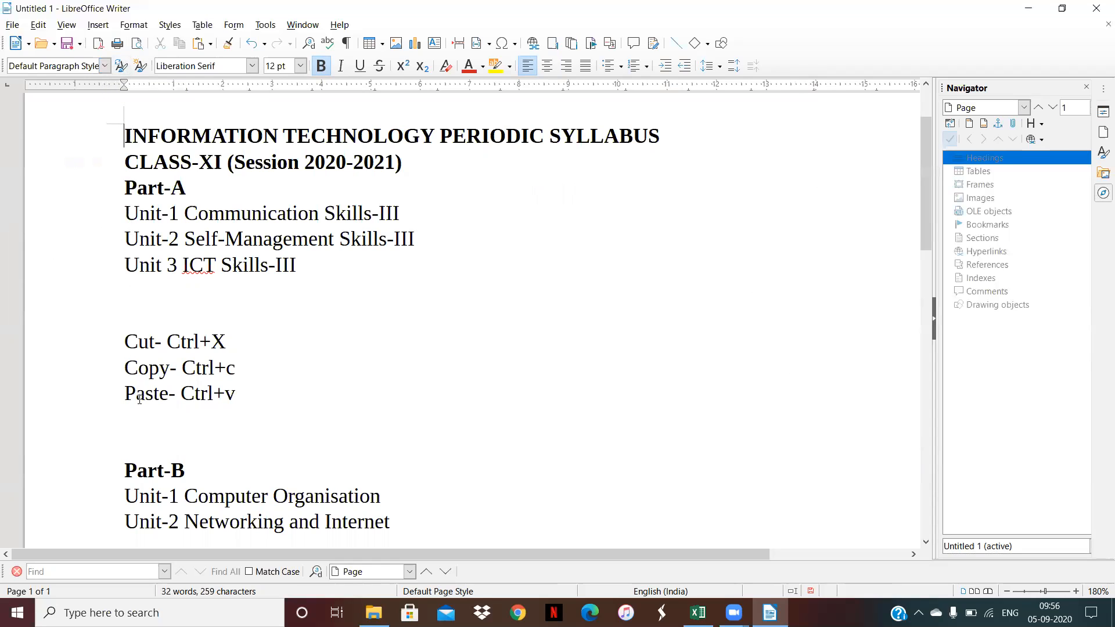
pyautogui.hotkey('ctrl', 'a')
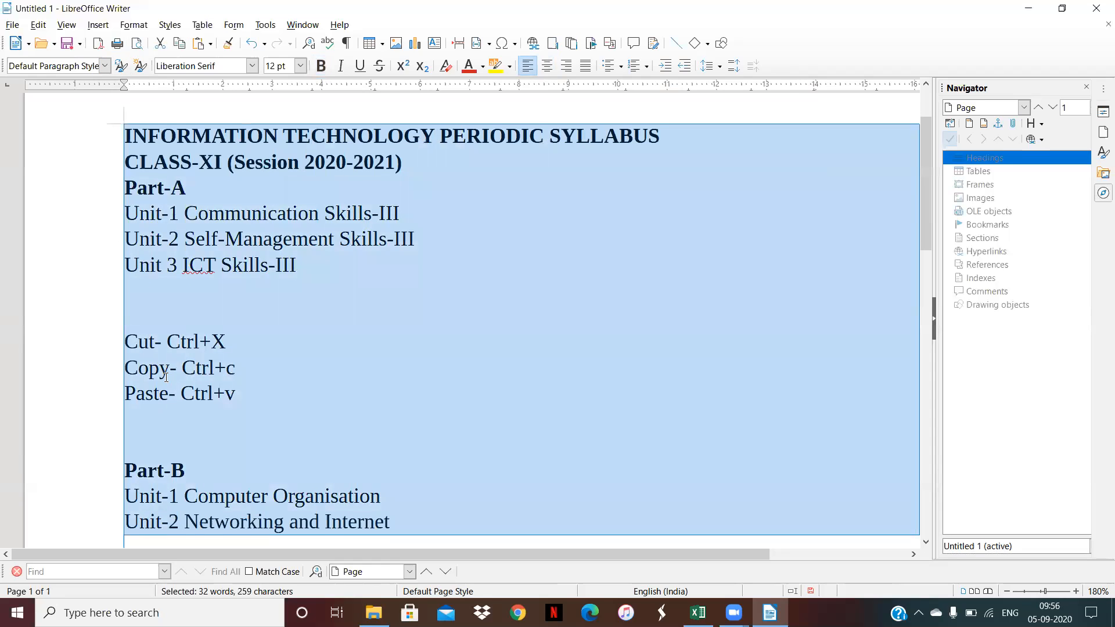
pyautogui.click(549, 66)
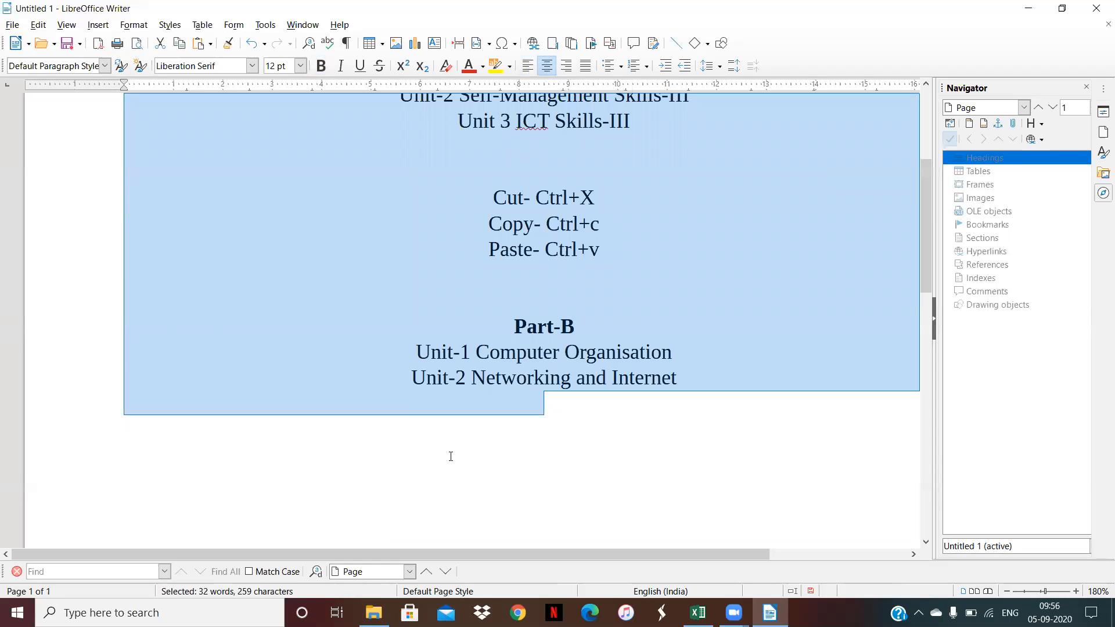
# Select the entire syllabus text again and align it to the right
pyautogui.click(535, 458)
pyautogui.press('Up')
pyautogui.press('Up')
pyautogui.press('Up')
pyautogui.press('Up')
pyautogui.press('Up')
pyautogui.press('Up')
pyautogui.press('Up')
pyautogui.press('Up')
pyautogui.press('Up')
pyautogui.press('Up')
pyautogui.hotkey('ctrl', 'Home')
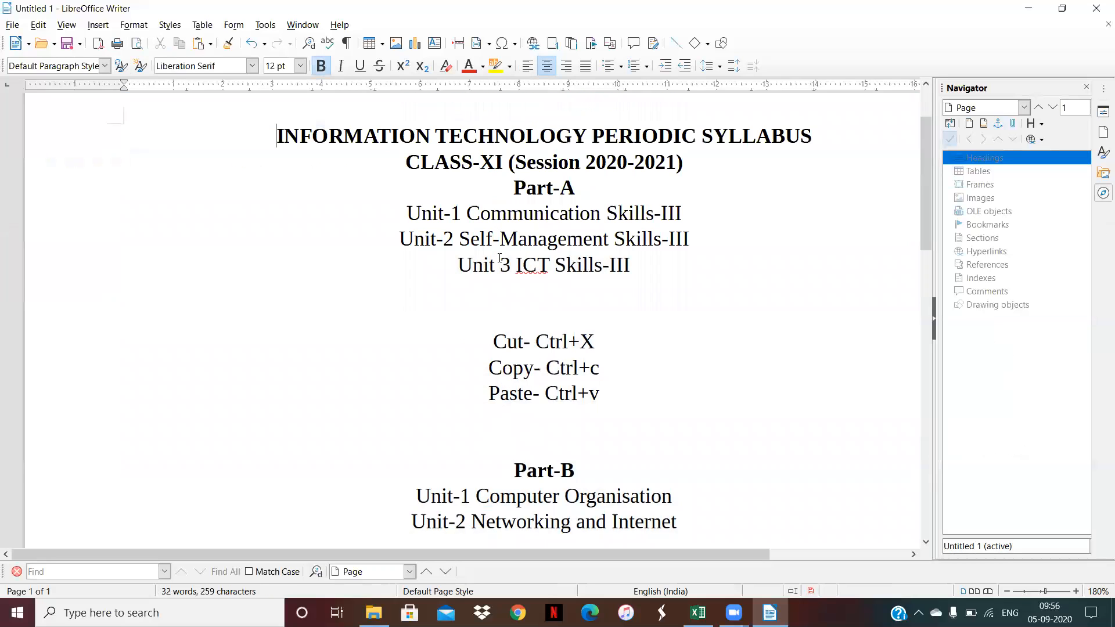
pyautogui.hotkey('ctrl', 'a')
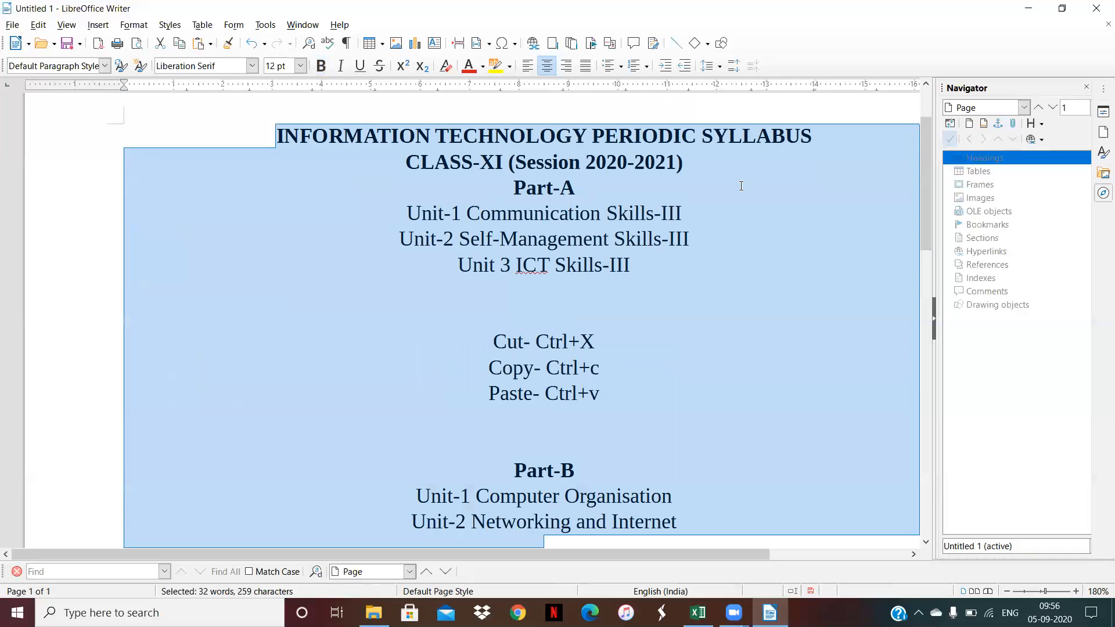
pyautogui.click(570, 70)
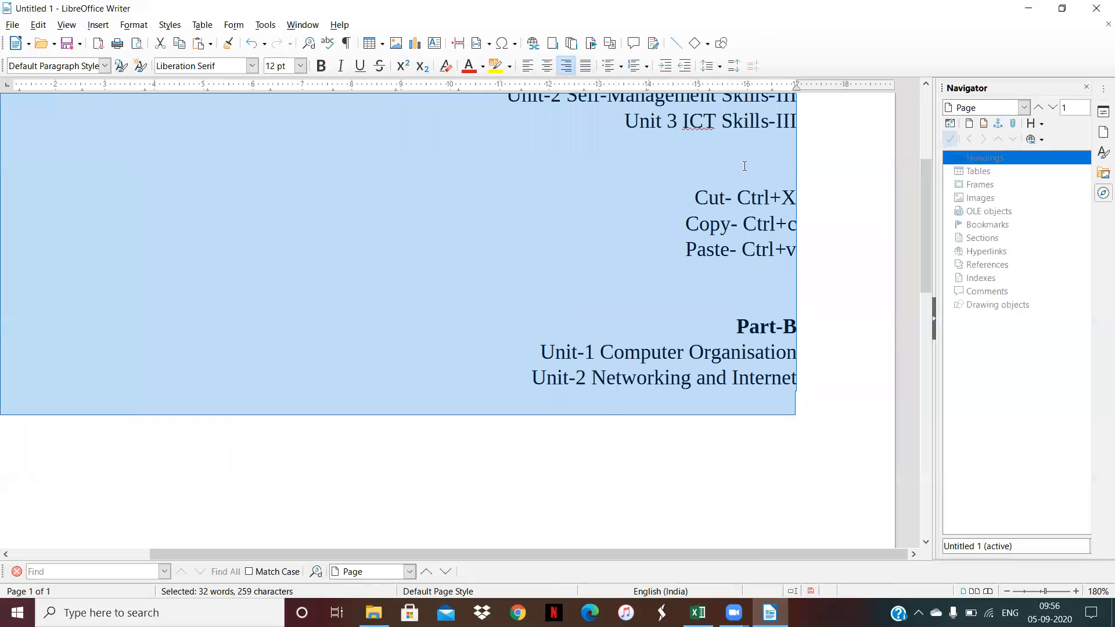
# Apply justified alignment to all the text in the document
pyautogui.click(873, 332)
pyautogui.press('Up')
pyautogui.press('Up')
pyautogui.press('Up')
pyautogui.press('Up')
pyautogui.press('Up')
pyautogui.press('Up')
pyautogui.press('Up')
pyautogui.press('Up')
pyautogui.press('Up')
pyautogui.press('Up')
pyautogui.press('Up')
pyautogui.press('Up')
pyautogui.press('Up')
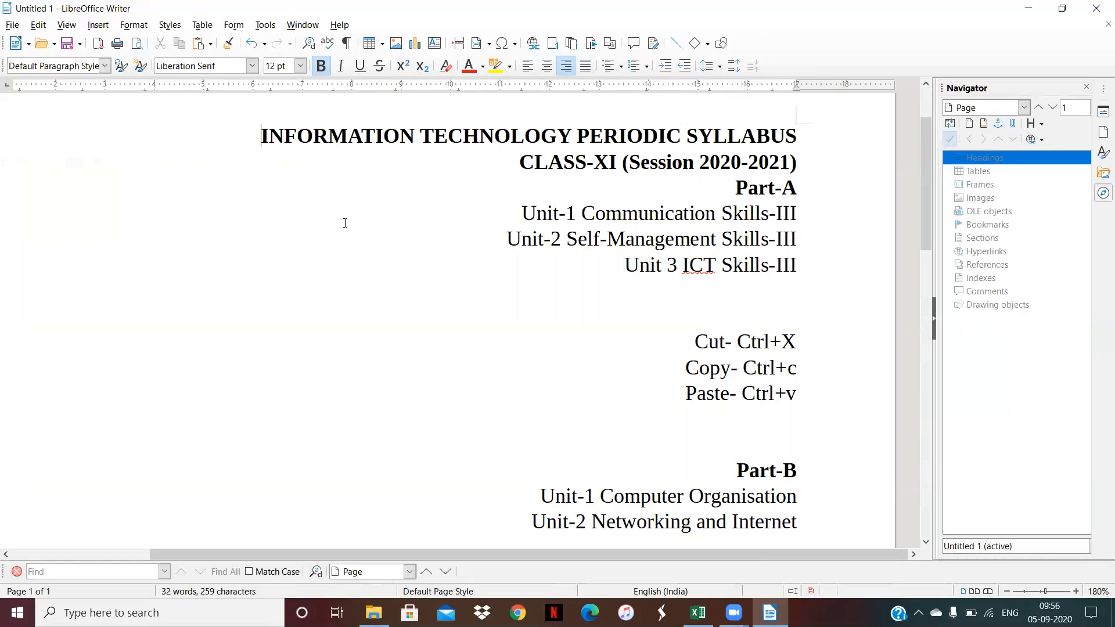
pyautogui.hotkey('ctrl', 'a')
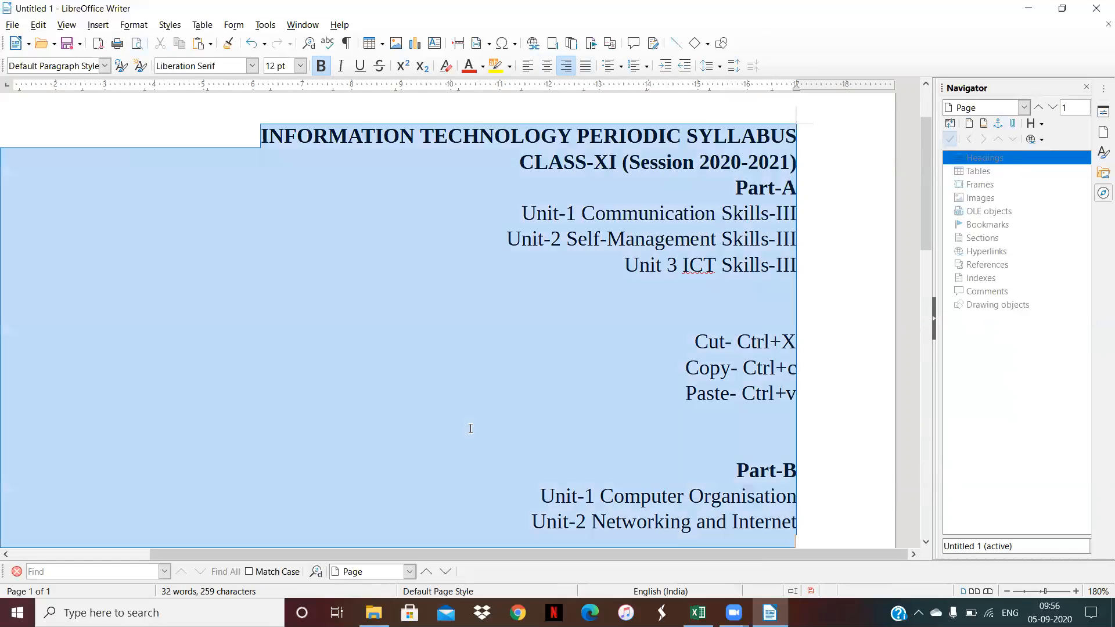
pyautogui.click(585, 67)
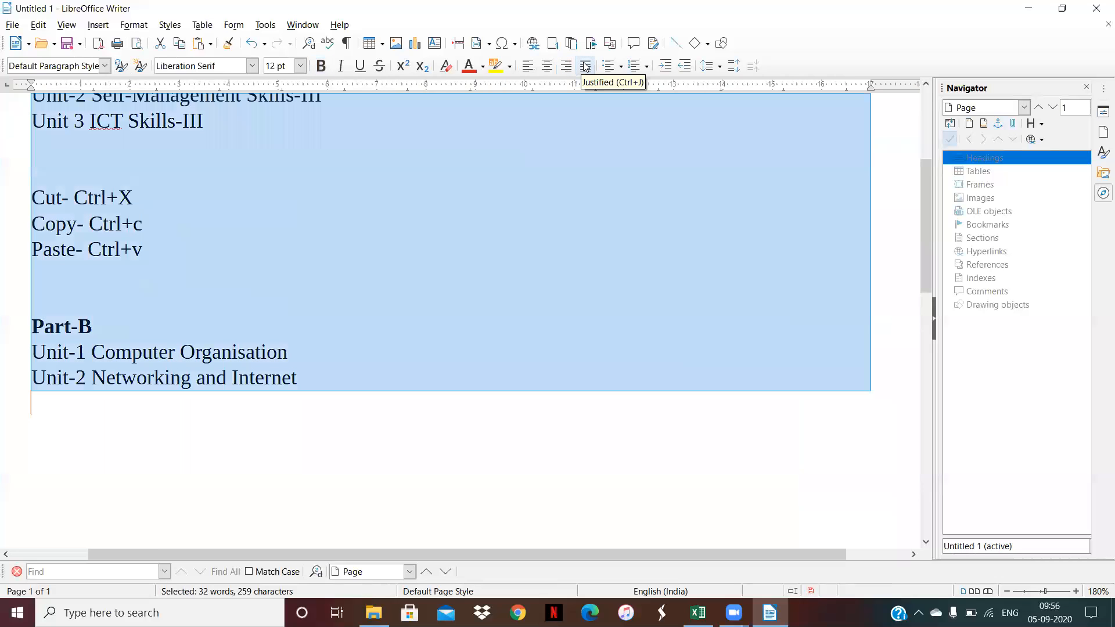
# Copy "Communication Skills-III" from Part-A's Unit-1 line and paste it repeatedly at the end of that line to build a long paragraph
pyautogui.click(432, 432)
pyautogui.press('Up')
pyautogui.press('Up')
pyautogui.press('Up')
pyautogui.press('Up')
pyautogui.press('Up')
pyautogui.press('Up')
pyautogui.press('Up')
pyautogui.press('Up')
pyautogui.press('Up')
pyautogui.press('Up')
pyautogui.press('Up')
pyautogui.press('Up')
pyautogui.press('Up')
pyautogui.press('Up')
pyautogui.press('Up')
pyautogui.press('Up')
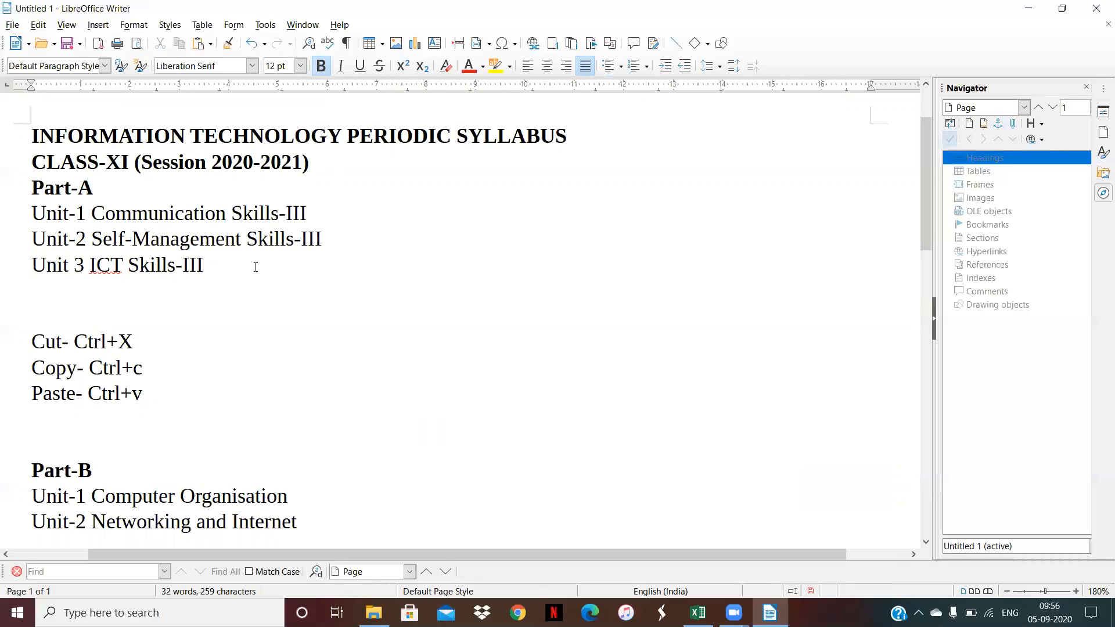
pyautogui.moveTo(307, 214); pyautogui.dragTo(91, 215)
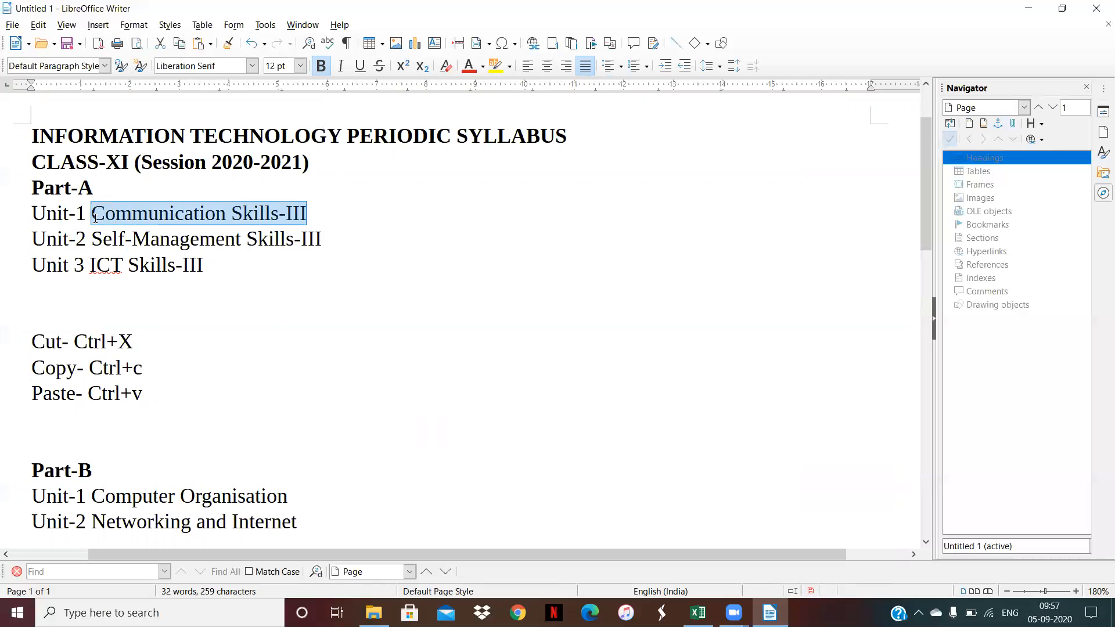
pyautogui.hotkey('ctrl', 'c')
pyautogui.click(314, 215)
pyautogui.hotkey('ctrl', 'v')
pyautogui.hotkey('ctrl', 'v')
pyautogui.hotkey('ctrl', 'v')
pyautogui.hotkey('ctrl', 'v')
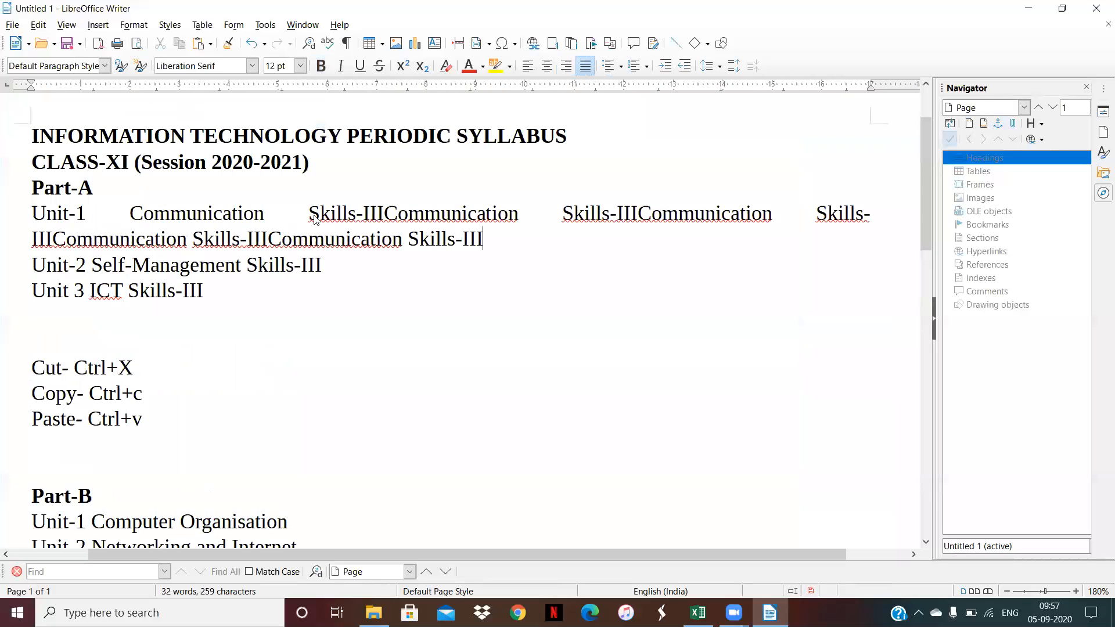
pyautogui.hotkey('ctrl', 'v')
pyautogui.hotkey('ctrl', 'v')
pyautogui.hotkey('ctrl', 'v')
pyautogui.hotkey('ctrl', 'v')
pyautogui.hotkey('ctrl', 'v')
pyautogui.hotkey('ctrl', 'v')
pyautogui.hotkey('ctrl', 'v')
pyautogui.hotkey('ctrl', 'v')
pyautogui.hotkey('ctrl', 'v')
pyautogui.hotkey('ctrl', 'v')
pyautogui.hotkey('ctrl', 'v')
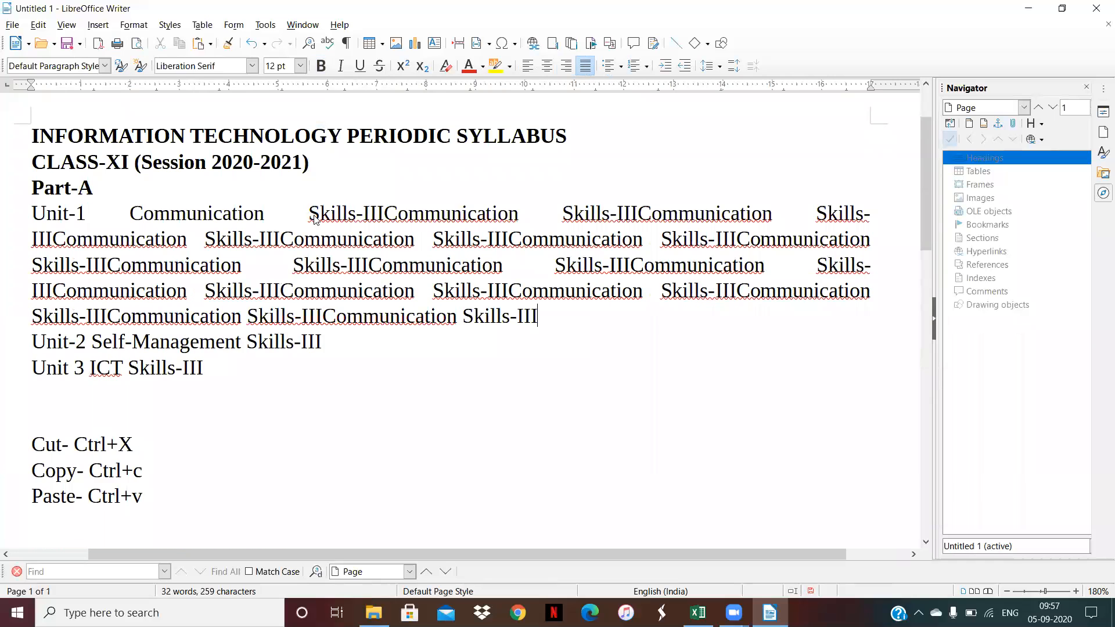
pyautogui.hotkey('ctrl', 'v')
pyautogui.hotkey('ctrl', 'v')
pyautogui.hotkey('ctrl', 'v')
pyautogui.hotkey('ctrl', 'v')
pyautogui.hotkey('ctrl', 'v')
pyautogui.hotkey('ctrl', 'v')
pyautogui.hotkey('ctrl', 'v')
pyautogui.hotkey('ctrl', 'v')
pyautogui.hotkey('ctrl', 'v')
pyautogui.hotkey('ctrl', 'v')
pyautogui.hotkey('ctrl', 'v')
pyautogui.hotkey('ctrl', 'v')
pyautogui.hotkey('ctrl', 'v')
pyautogui.hotkey('ctrl', 'v')
pyautogui.hotkey('ctrl', 'v')
pyautogui.hotkey('ctrl', 'v')
pyautogui.hotkey('ctrl', 'v')
pyautogui.hotkey('ctrl', 'v')
pyautogui.hotkey('ctrl', 'v')
pyautogui.hotkey('ctrl', 'v')
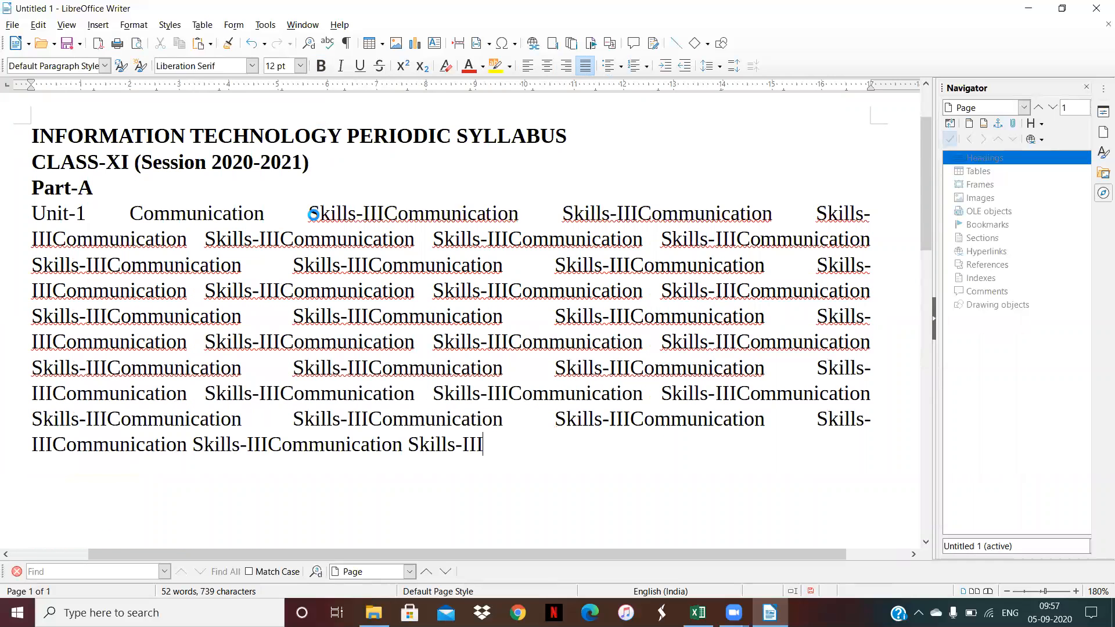
pyautogui.hotkey('ctrl', 'v')
pyautogui.hotkey('ctrl', 'v')
pyautogui.hotkey('ctrl', 'v')
pyautogui.hotkey('ctrl', 'v')
pyautogui.hotkey('ctrl', 'v')
pyautogui.hotkey('ctrl', 'v')
pyautogui.hotkey('ctrl', 'v')
pyautogui.hotkey('ctrl', 'v')
pyautogui.hotkey('ctrl', 'v')
pyautogui.hotkey('ctrl', 'v')
pyautogui.hotkey('ctrl', 'v')
pyautogui.hotkey('ctrl', 'v')
pyautogui.hotkey('ctrl', 'v')
pyautogui.hotkey('ctrl', 'v')
pyautogui.hotkey('ctrl', 'v')
pyautogui.hotkey('ctrl', 'v')
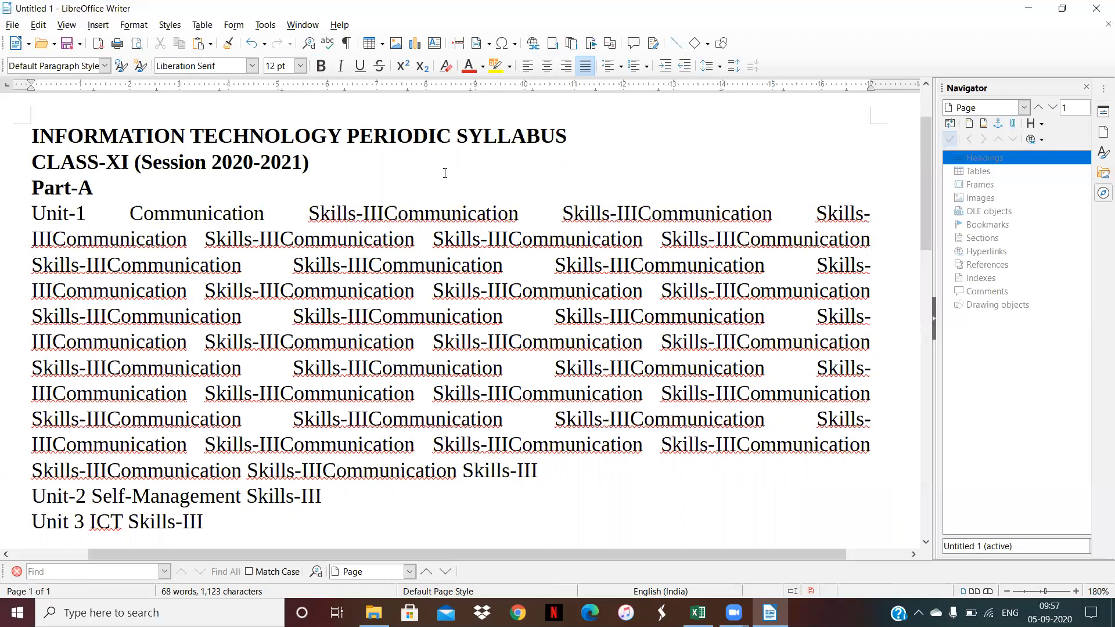
# Undo the repeated "Communication Skills-III" pastes and the whole-document alignment changes, back to the centered headings above left-aligned text
pyautogui.hotkey('ctrl', 'z')
pyautogui.hotkey('ctrl', 'z')
pyautogui.hotkey('ctrl', 'z')
pyautogui.hotkey('ctrl', 'z')
pyautogui.hotkey('ctrl', 'z')
pyautogui.hotkey('ctrl', 'z')
pyautogui.hotkey('ctrl', 'z')
pyautogui.hotkey('ctrl', 'z')
pyautogui.hotkey('ctrl', 'z')
pyautogui.hotkey('ctrl', 'z')
pyautogui.hotkey('ctrl', 'z')
pyautogui.hotkey('ctrl', 'z')
pyautogui.hotkey('ctrl', 'z')
pyautogui.hotkey('ctrl', 'z')
pyautogui.hotkey('ctrl', 'z')
pyautogui.hotkey('ctrl', 'z')
pyautogui.hotkey('ctrl', 'z')
pyautogui.hotkey('ctrl', 'z')
pyautogui.hotkey('ctrl', 'z')
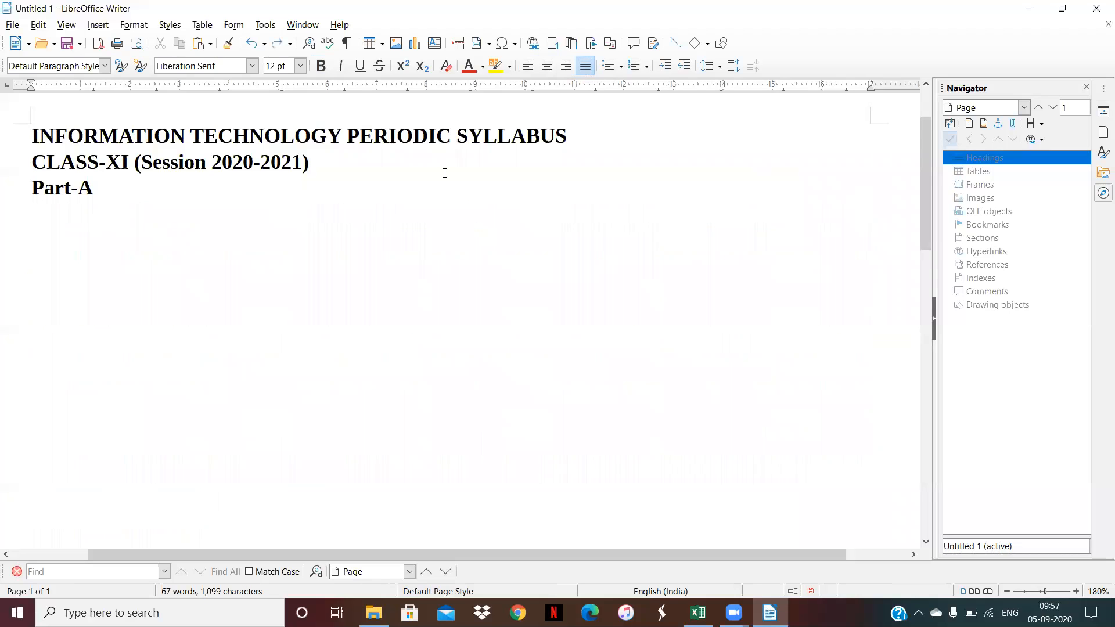
pyautogui.hotkey('ctrl', 'z')
pyautogui.hotkey('ctrl', 'z')
pyautogui.hotkey('ctrl', 'z')
pyautogui.hotkey('ctrl', 'z')
pyautogui.hotkey('ctrl', 'z')
pyautogui.hotkey('ctrl', 'z')
pyautogui.hotkey('ctrl', 'z')
pyautogui.hotkey('ctrl', 'z')
pyautogui.hotkey('ctrl', 'z')
pyautogui.hotkey('ctrl', 'z')
# Align the title line "INFORMATION TECHNOLOGY PERIODIC SYLLABUS" to the right
pyautogui.press('Up')
pyautogui.press('Up')
pyautogui.press('Up')
pyautogui.press('Up')
pyautogui.press('Up')
pyautogui.press('Up')
pyautogui.press('Up')
pyautogui.press('Up')
pyautogui.press('Up')
pyautogui.press('Up')
pyautogui.press('Up')
pyautogui.press('Up')
pyautogui.press('Up')
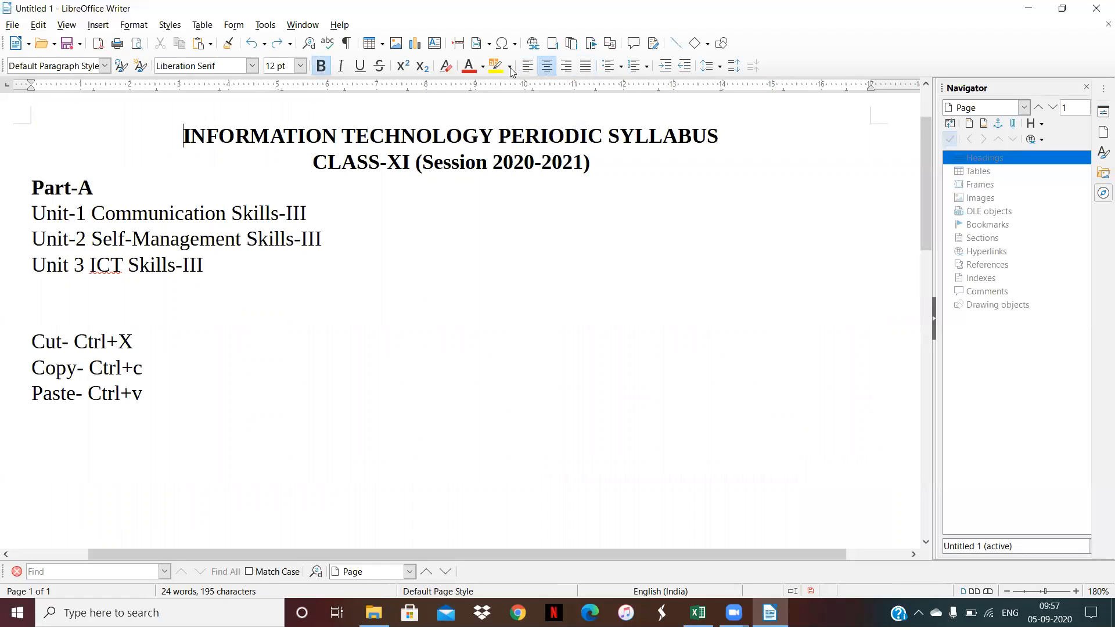
pyautogui.click(566, 67)
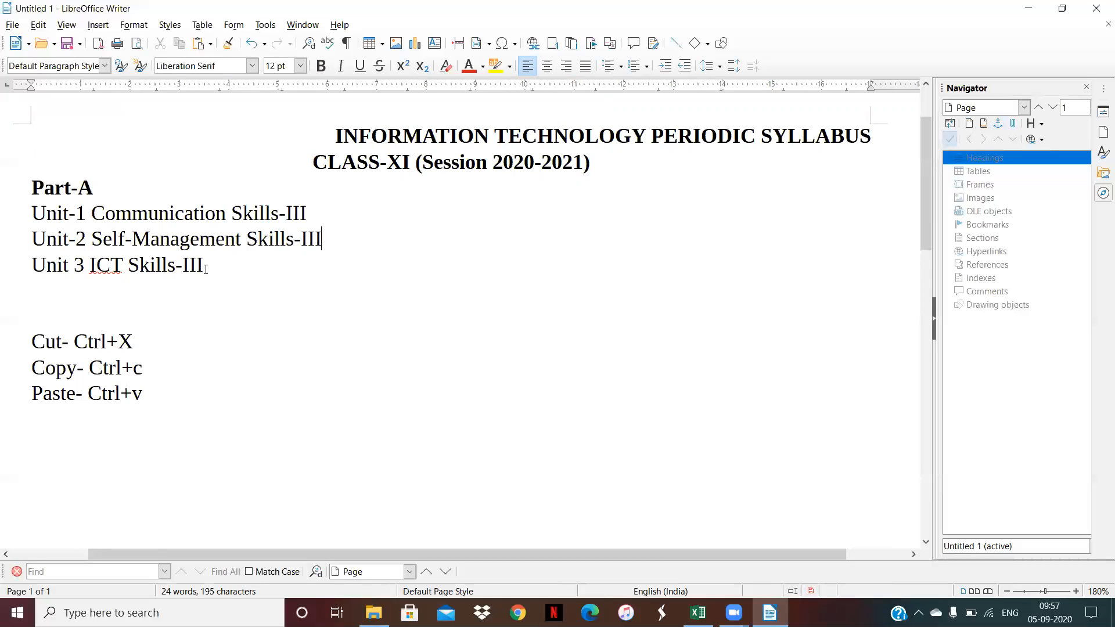
# Enlarge the three Unit lines under Part-A to 22 pt, and reduce them to 13 pt
pyautogui.moveTo(205, 266); pyautogui.dragTo(15, 206)
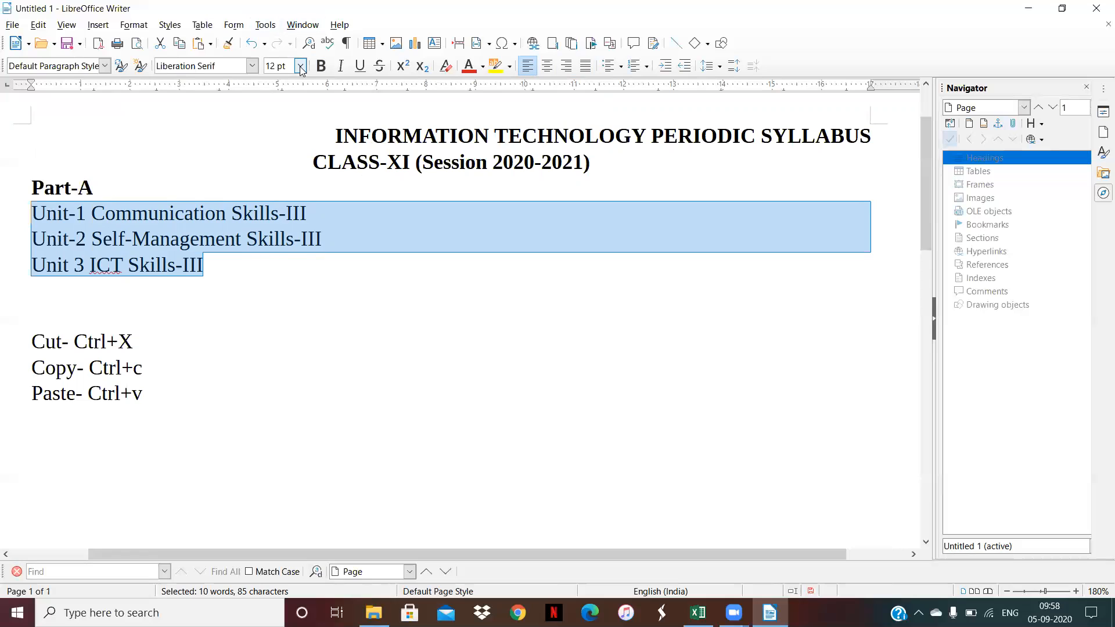
pyautogui.click(301, 67)
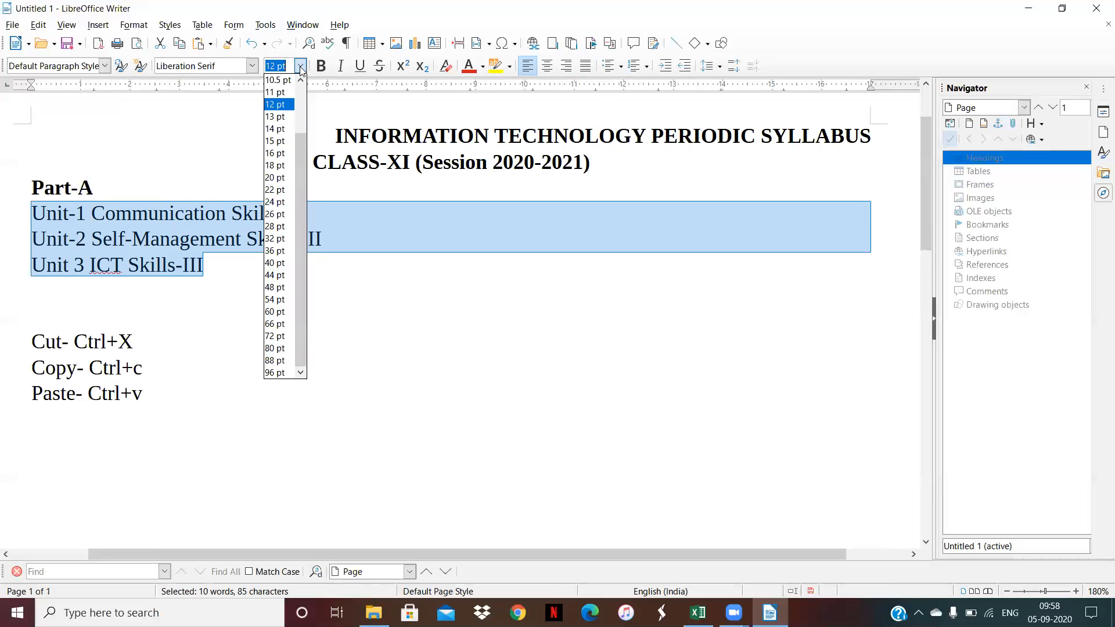
pyautogui.click(277, 190)
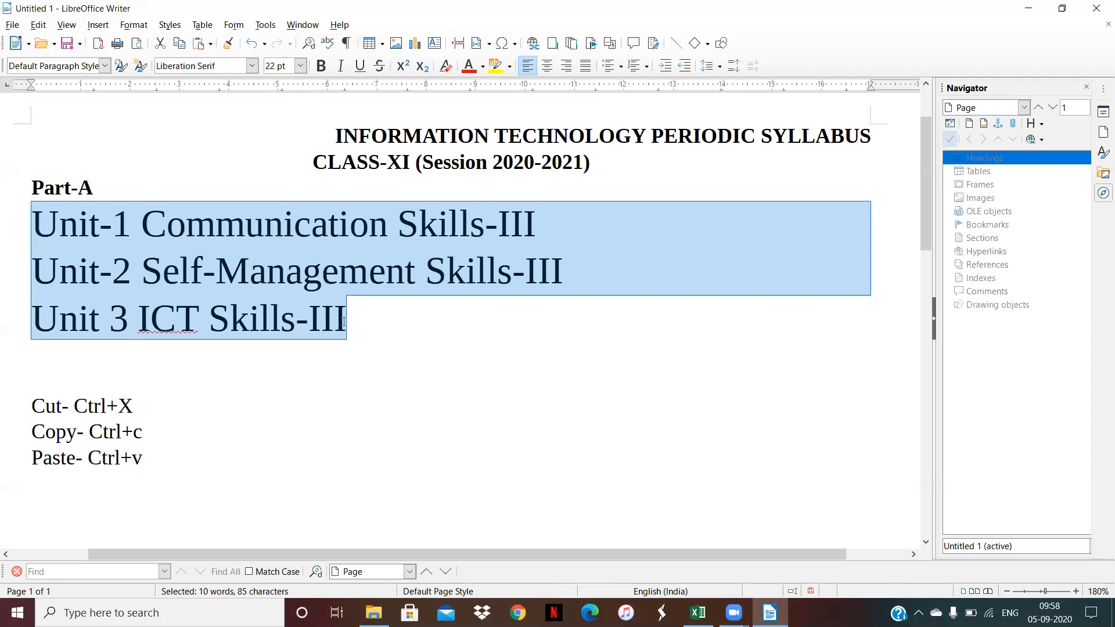
pyautogui.click(299, 66)
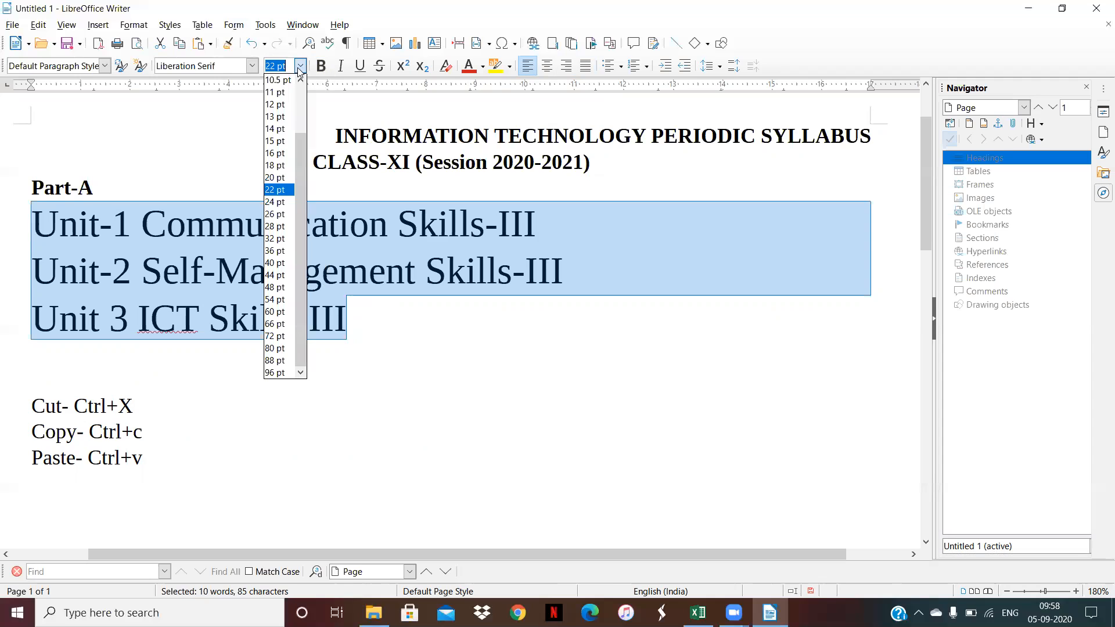
pyautogui.click(275, 117)
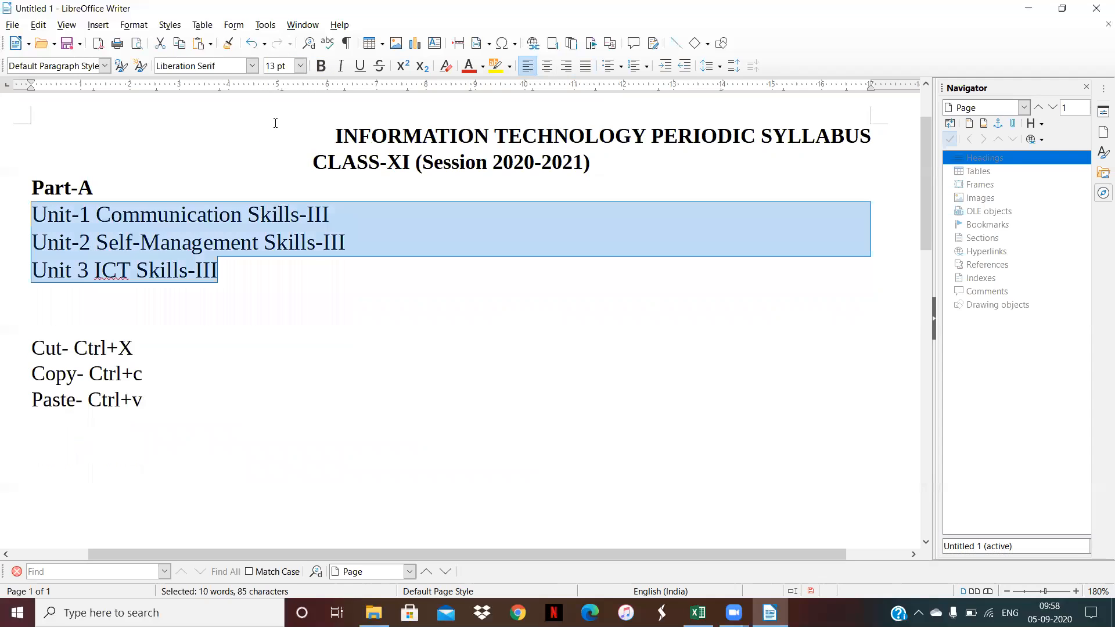
pyautogui.click(223, 291)
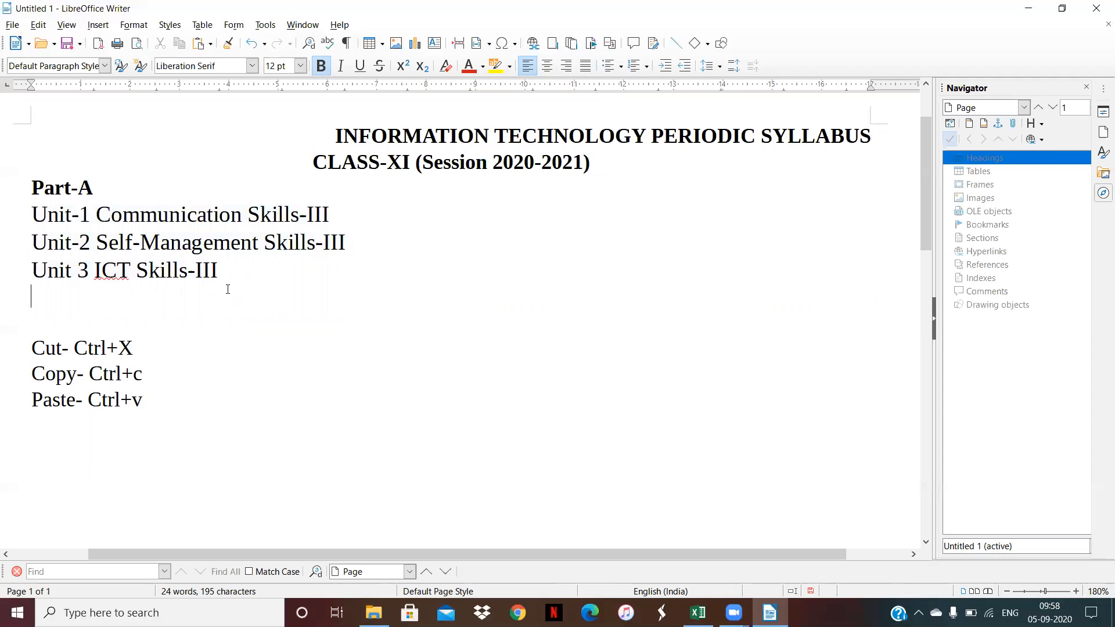
# Apply the Malgun Gothic font to the text from Part-A through the Unit 3 line
pyautogui.moveTo(231, 265); pyautogui.dragTo(25, 189)
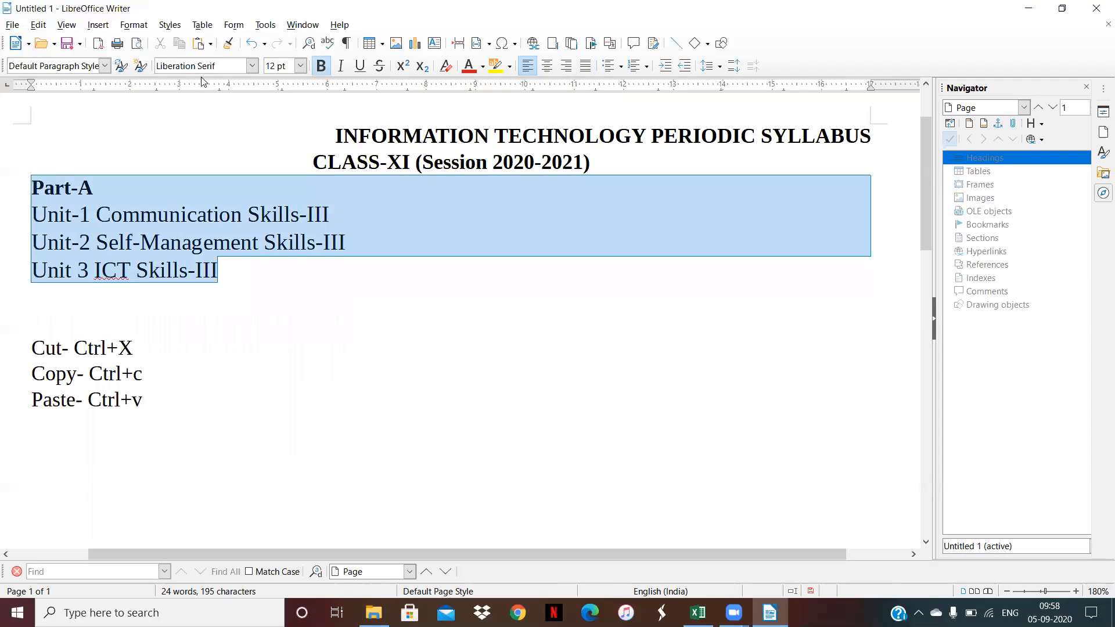
pyautogui.click(251, 68)
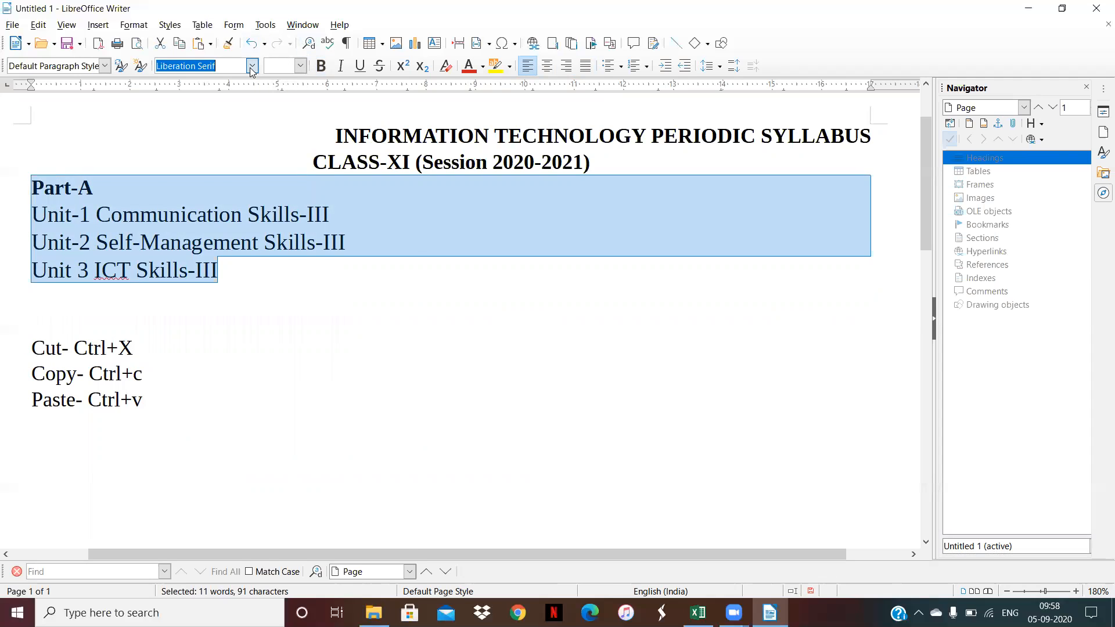
pyautogui.click(251, 67)
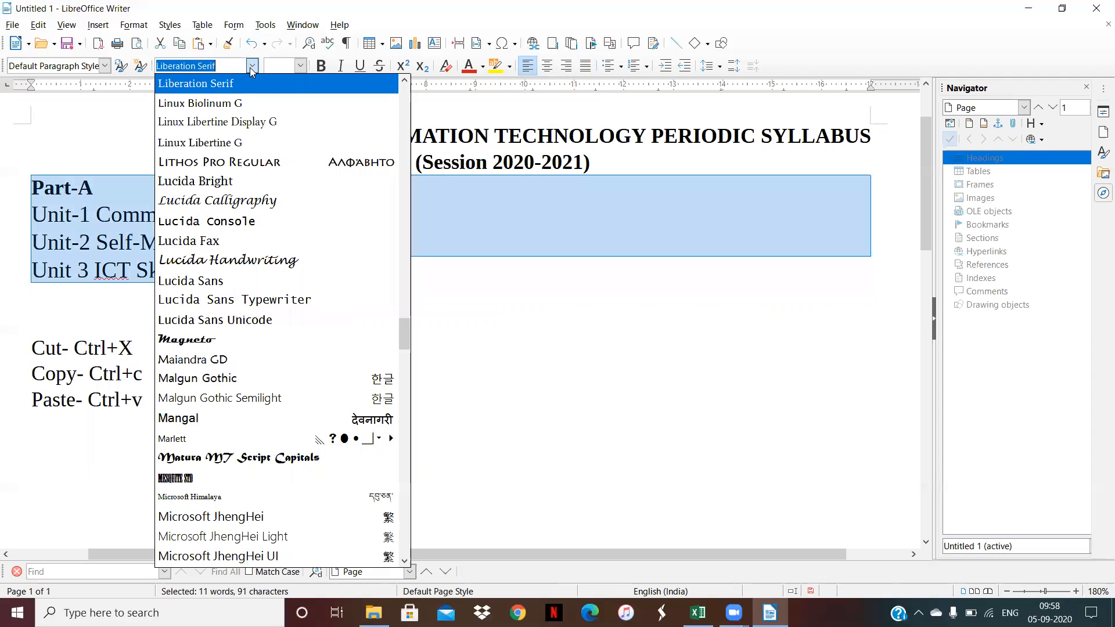
pyautogui.click(231, 380)
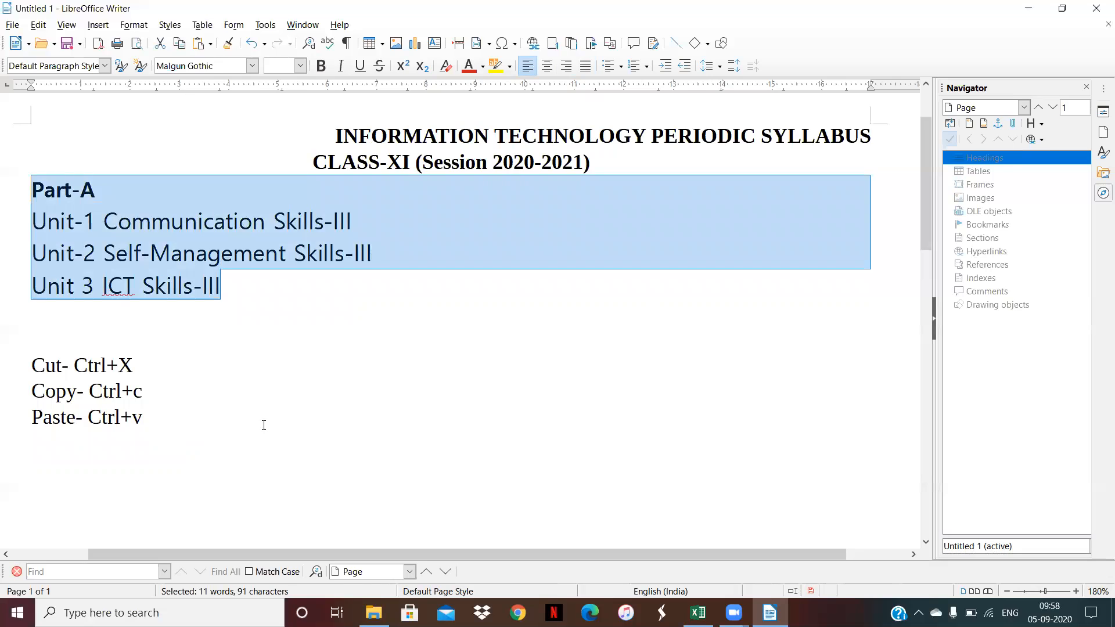
pyautogui.click(263, 426)
# Change the font of the Part-A heading and its three Unit lines to Amiri
pyautogui.moveTo(226, 291); pyautogui.dragTo(30, 187)
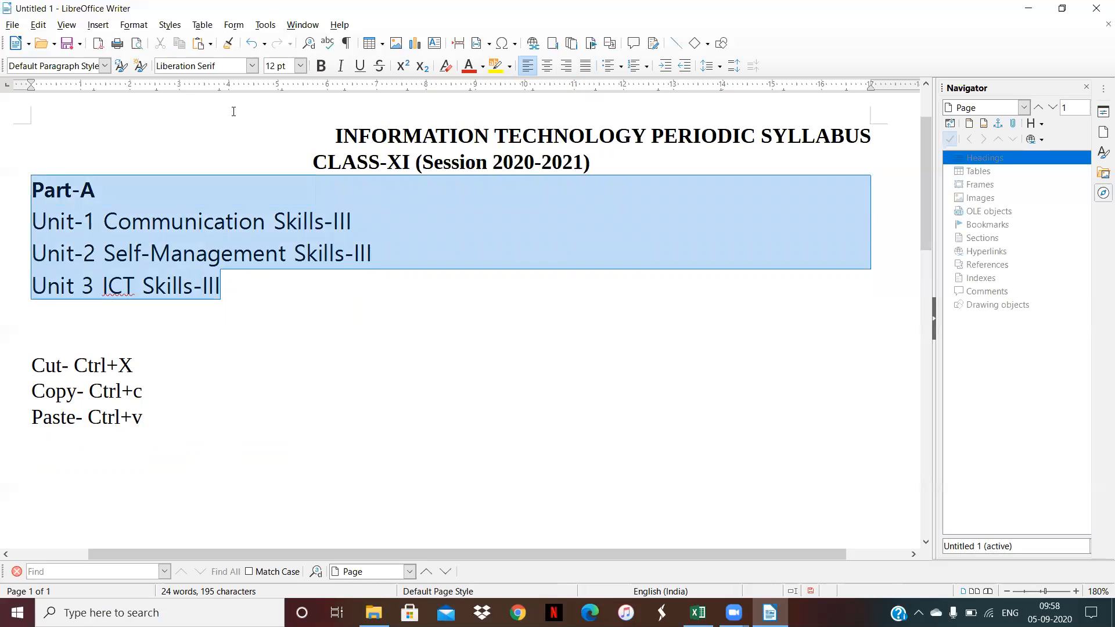
pyautogui.click(252, 66)
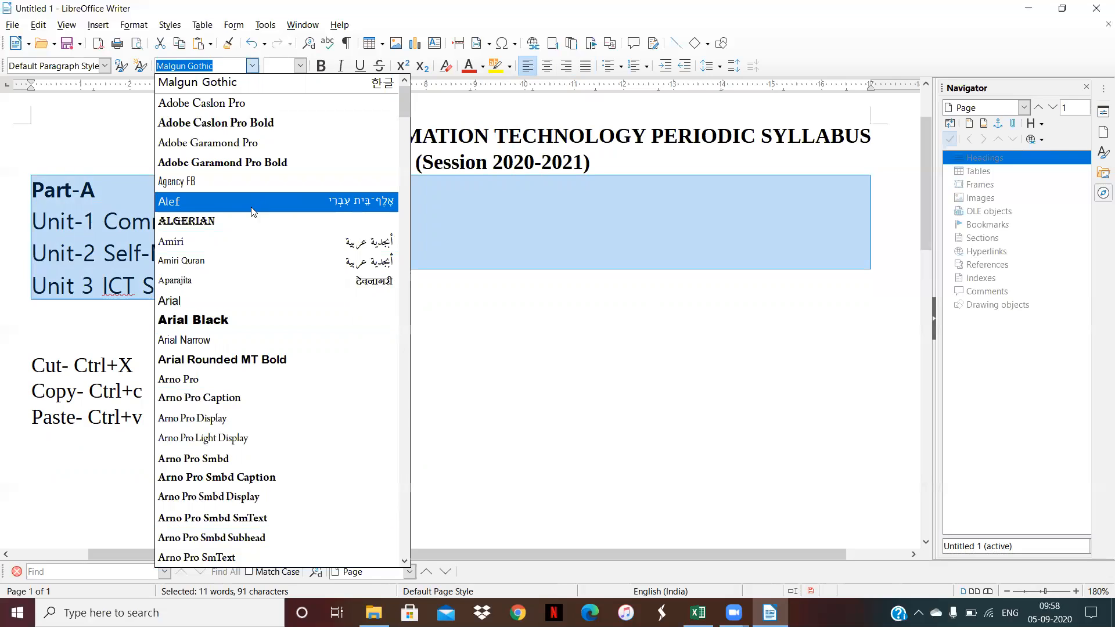
pyautogui.click(225, 241)
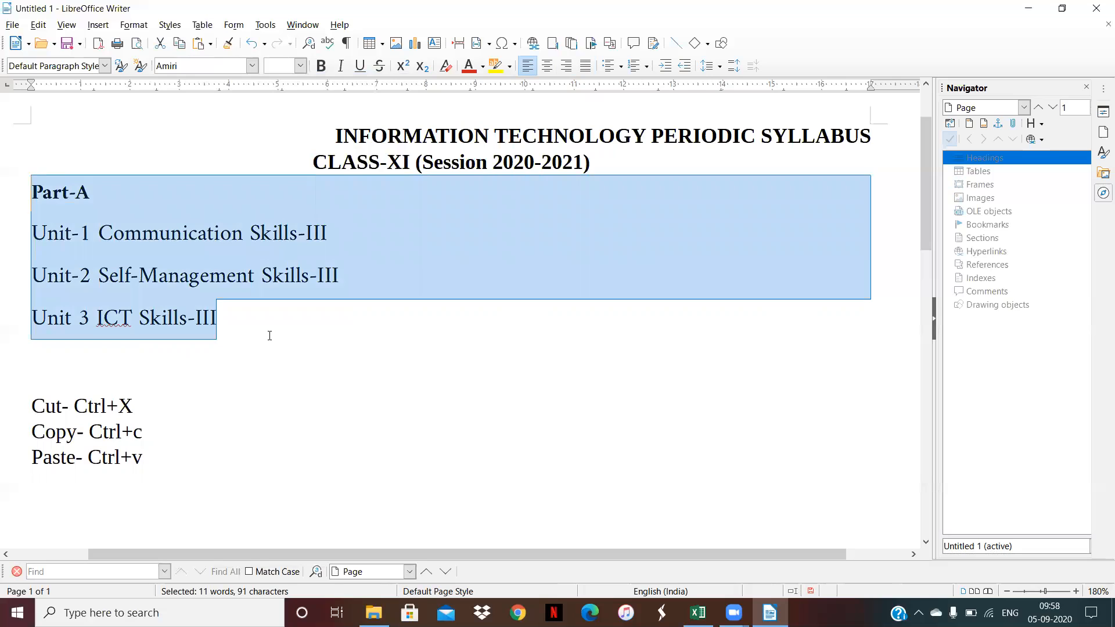
pyautogui.click(270, 336)
# Set the font of the lines from the CLASS-XI heading through Unit 3 to Arno Pro Caption
pyautogui.moveTo(241, 314); pyautogui.dragTo(17, 166)
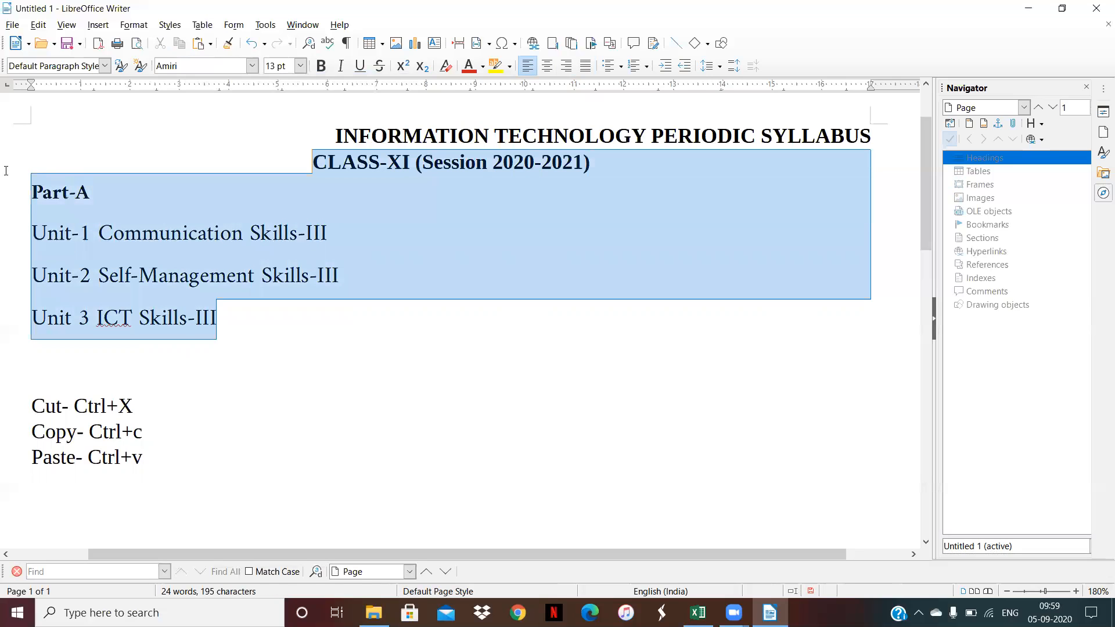
pyautogui.click(252, 65)
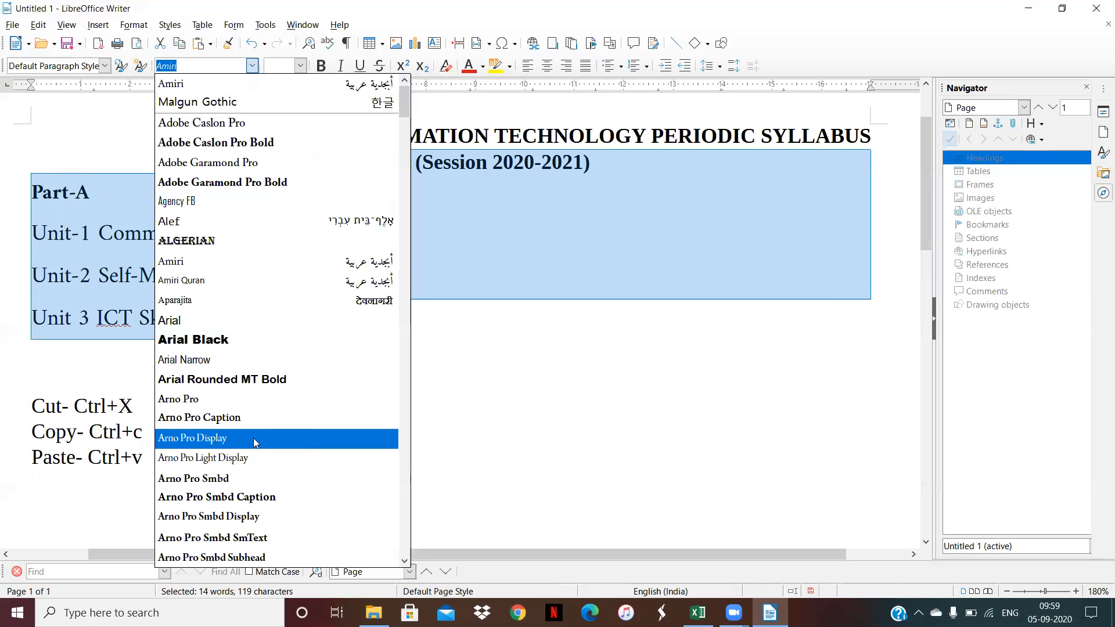
pyautogui.click(251, 418)
pyautogui.click(352, 365)
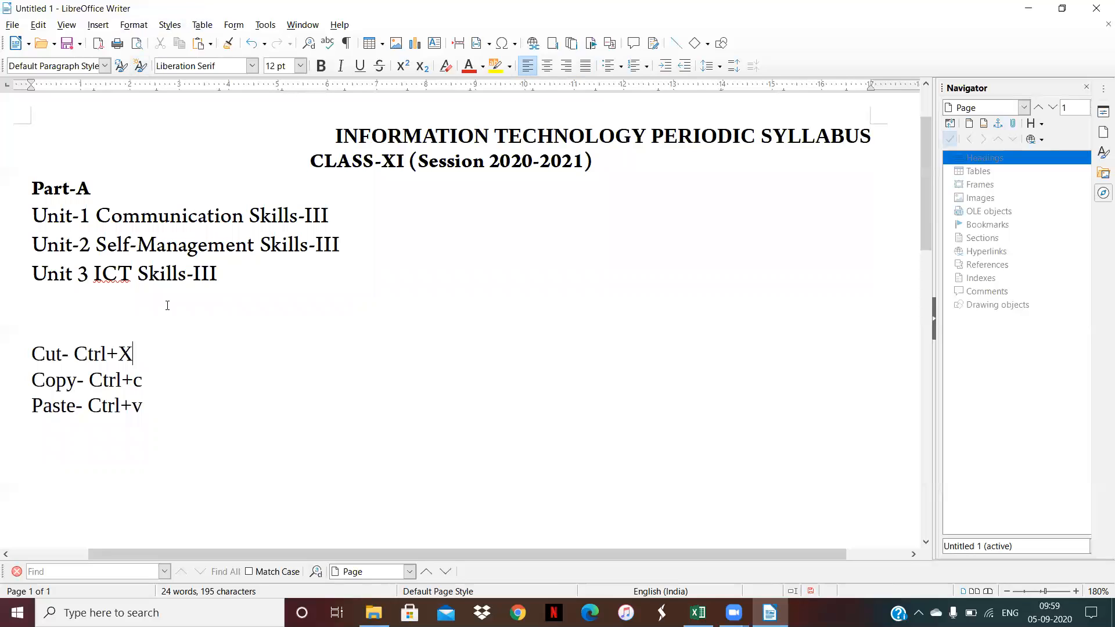
# Format the Cut, Copy and Paste lines and the blank line above them as Yu Gothic UI Semibold, 18 pt, through the Character dialog
pyautogui.moveTo(150, 402); pyautogui.dragTo(31, 327)
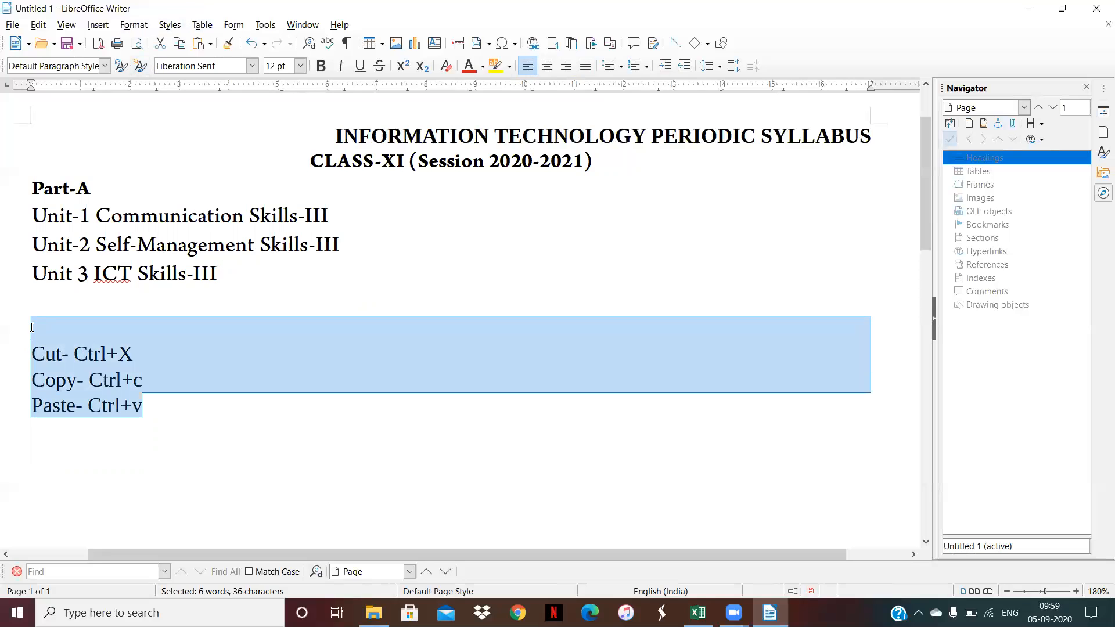
pyautogui.click(133, 26)
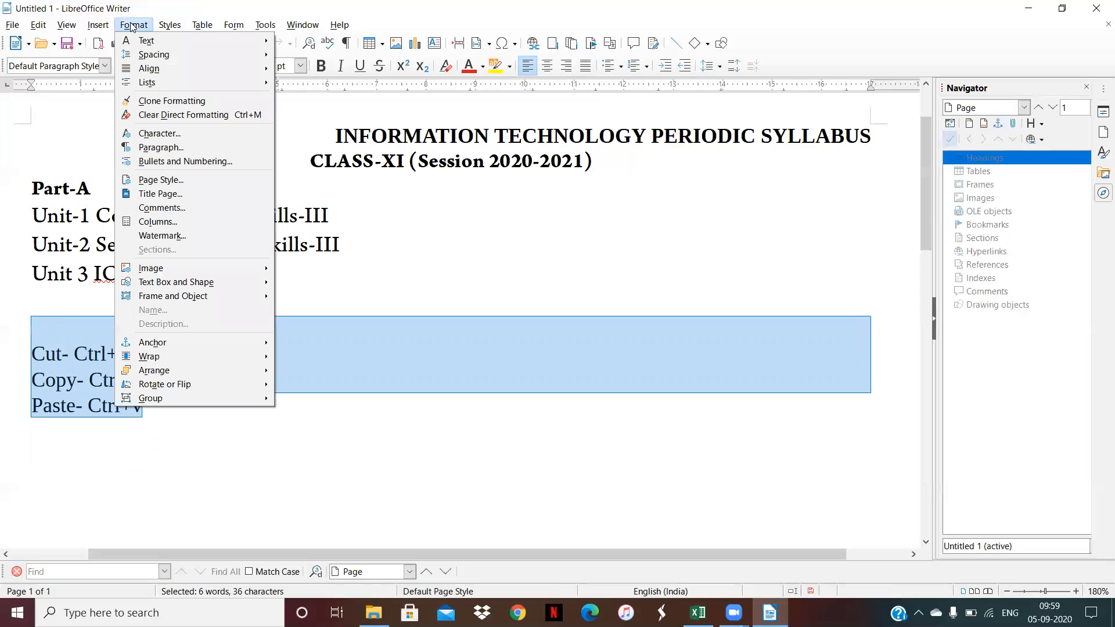
pyautogui.click(172, 139)
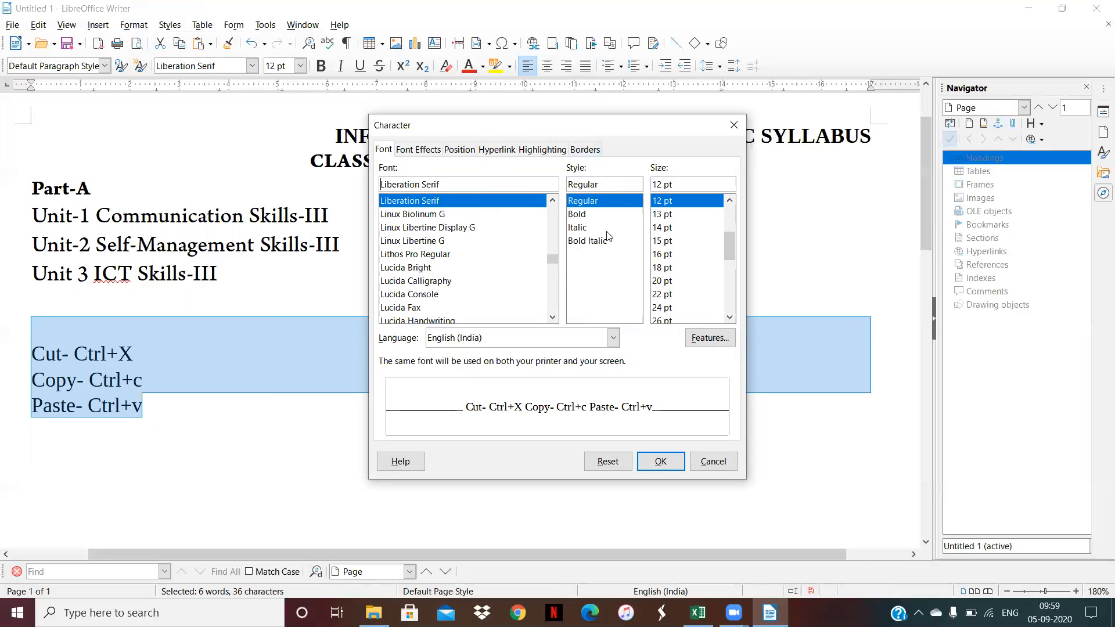
pyautogui.click(663, 269)
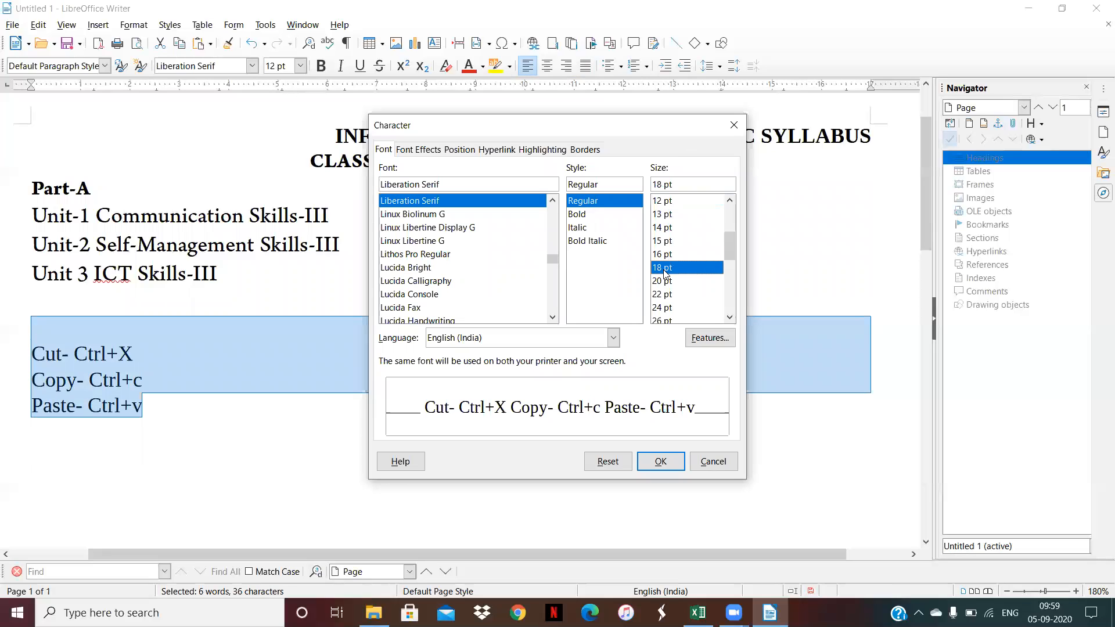
pyautogui.click(409, 309)
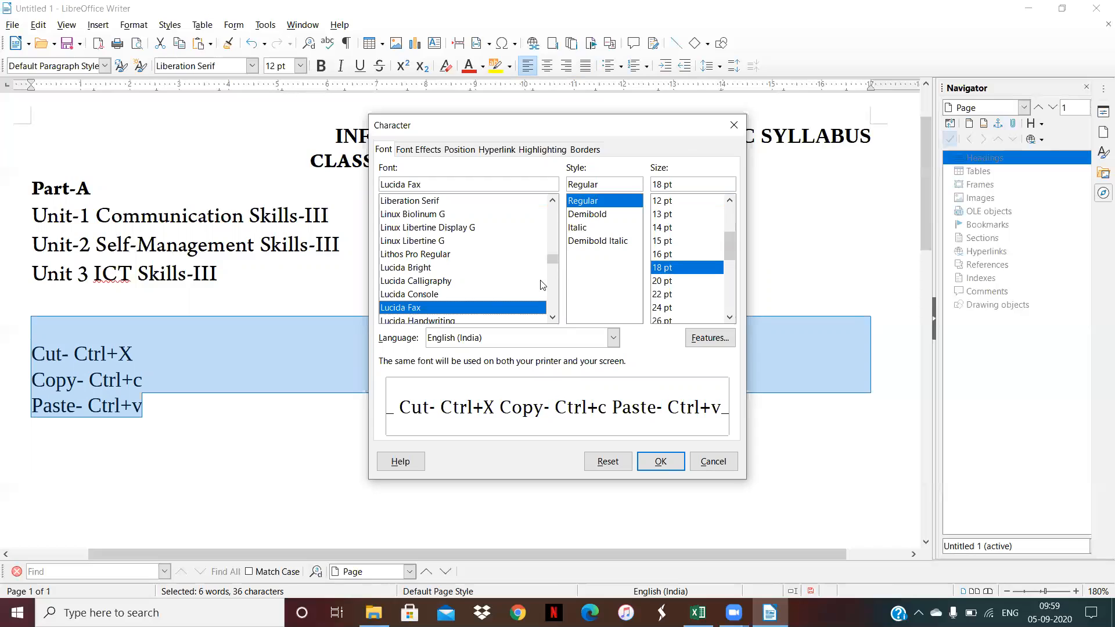
pyautogui.moveTo(552, 266); pyautogui.dragTo(545, 297)
pyautogui.click(440, 296)
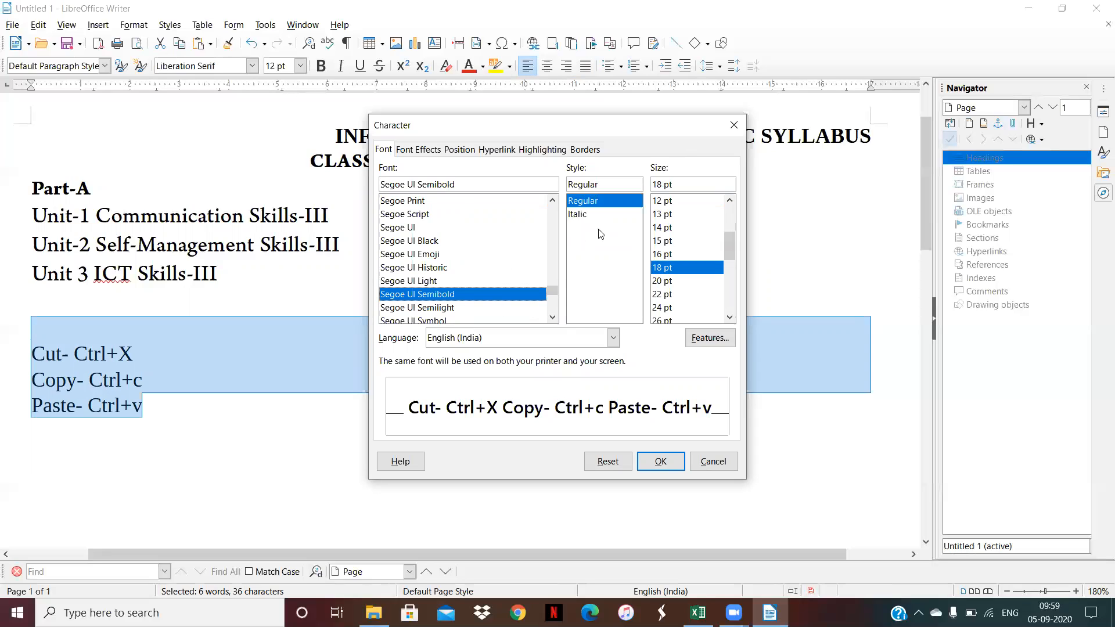
pyautogui.moveTo(553, 292); pyautogui.dragTo(551, 311)
pyautogui.click(443, 299)
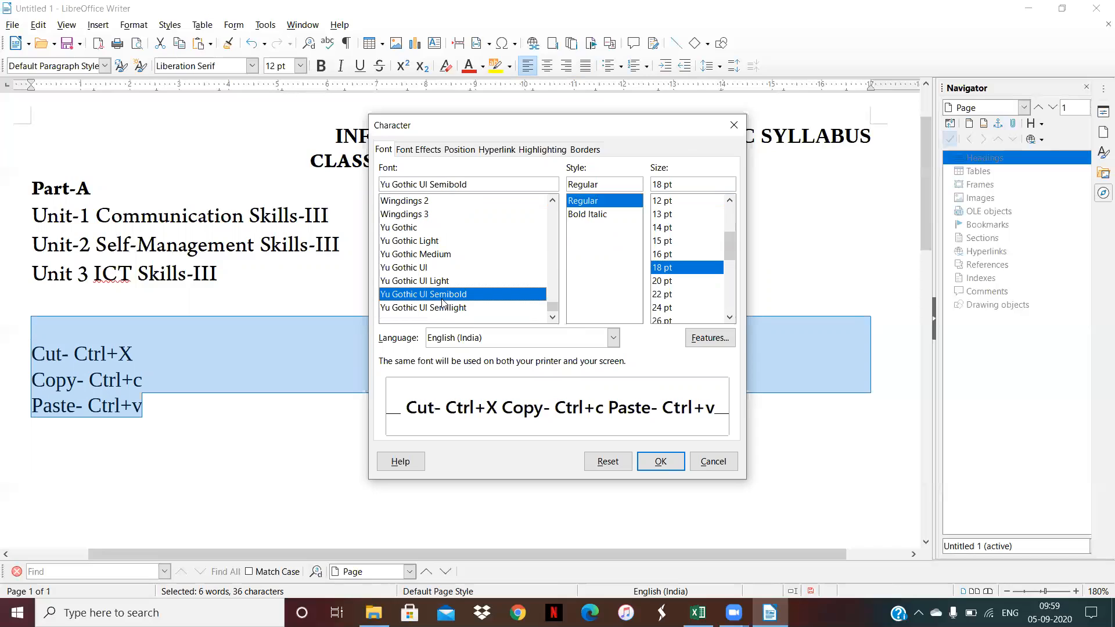
pyautogui.click(662, 465)
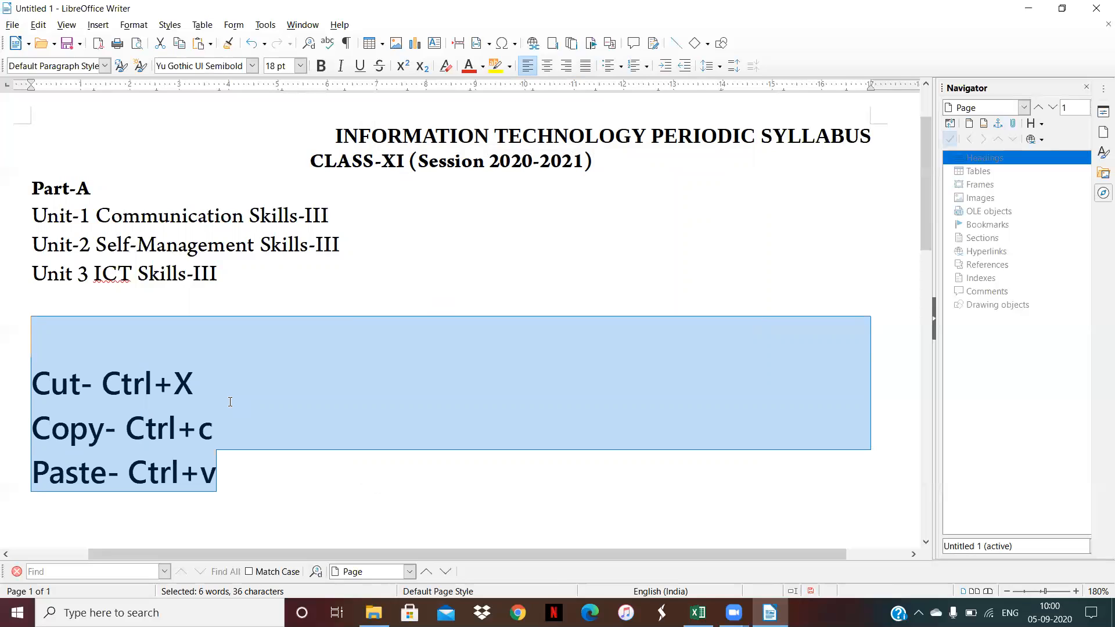
pyautogui.click(233, 469)
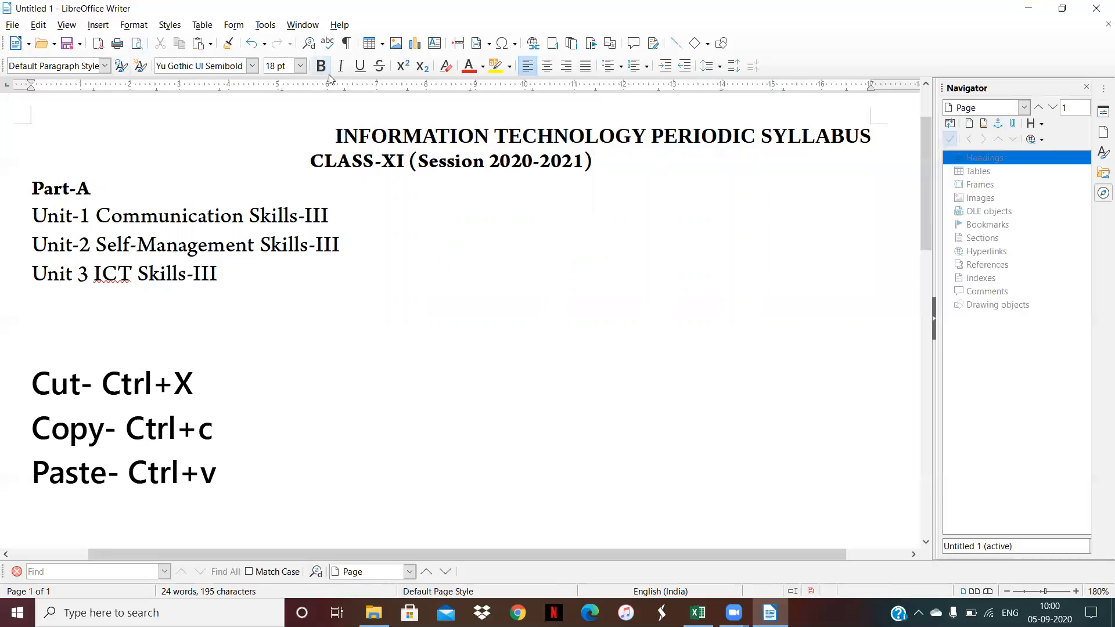
# Review the font, style and size options in the Character dialog and close it without changes
pyautogui.click(132, 27)
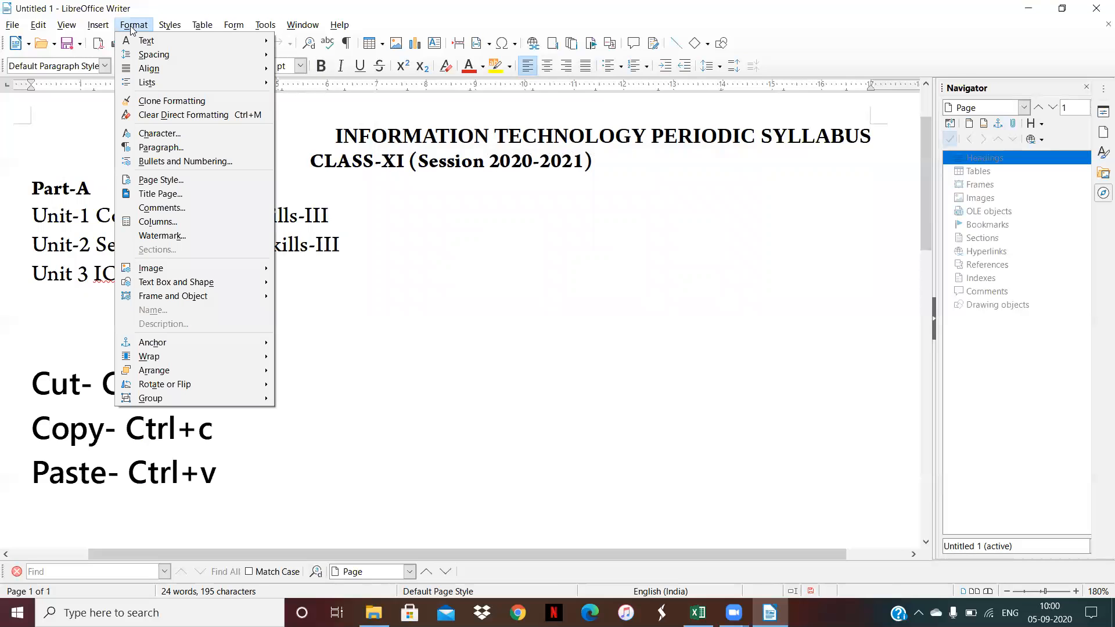
pyautogui.click(160, 133)
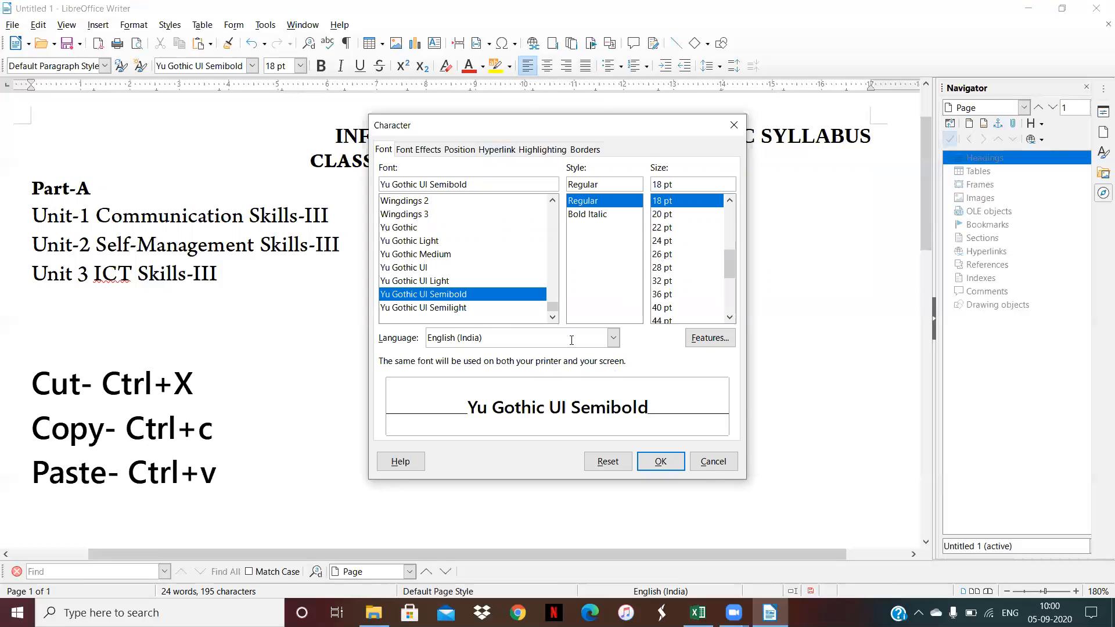
pyautogui.click(734, 125)
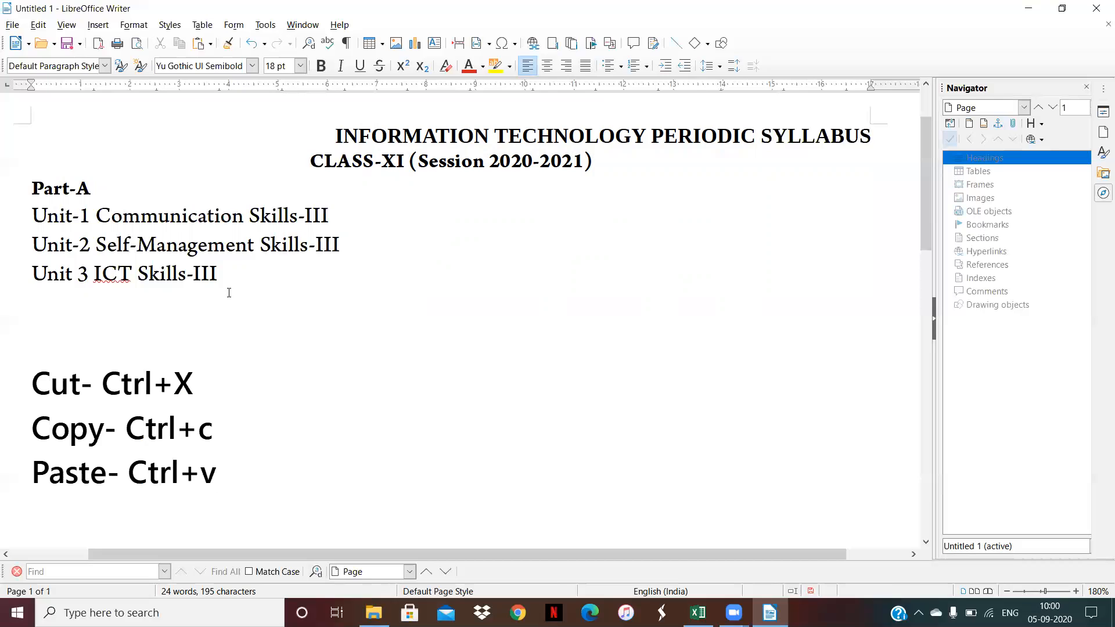
pyautogui.click(228, 273)
pyautogui.hotkey('ctrl', 'a')
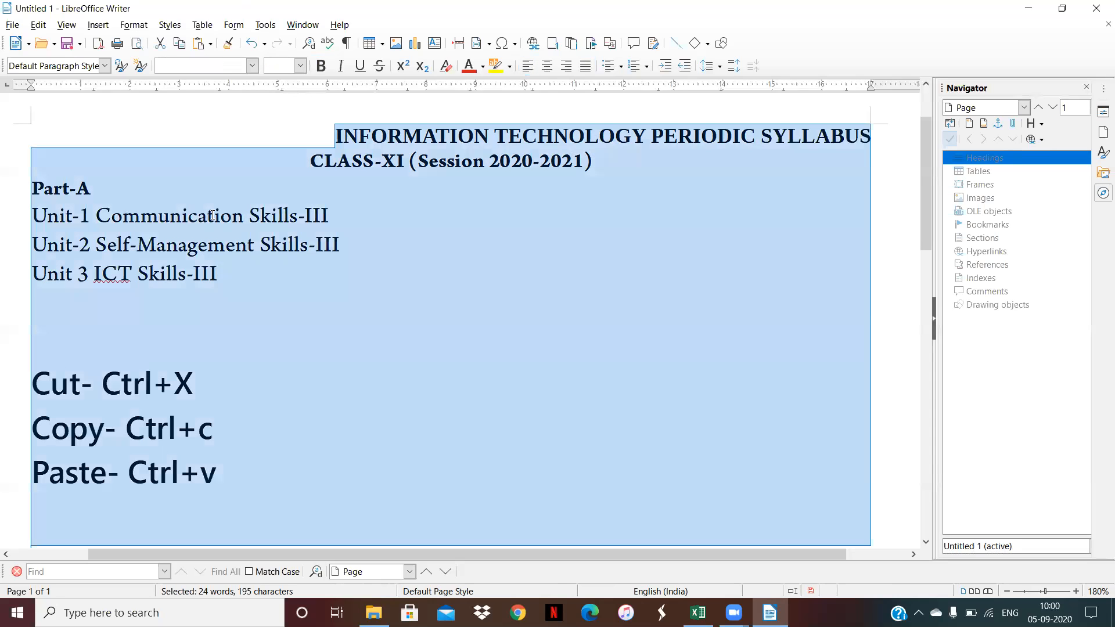
pyautogui.click(134, 27)
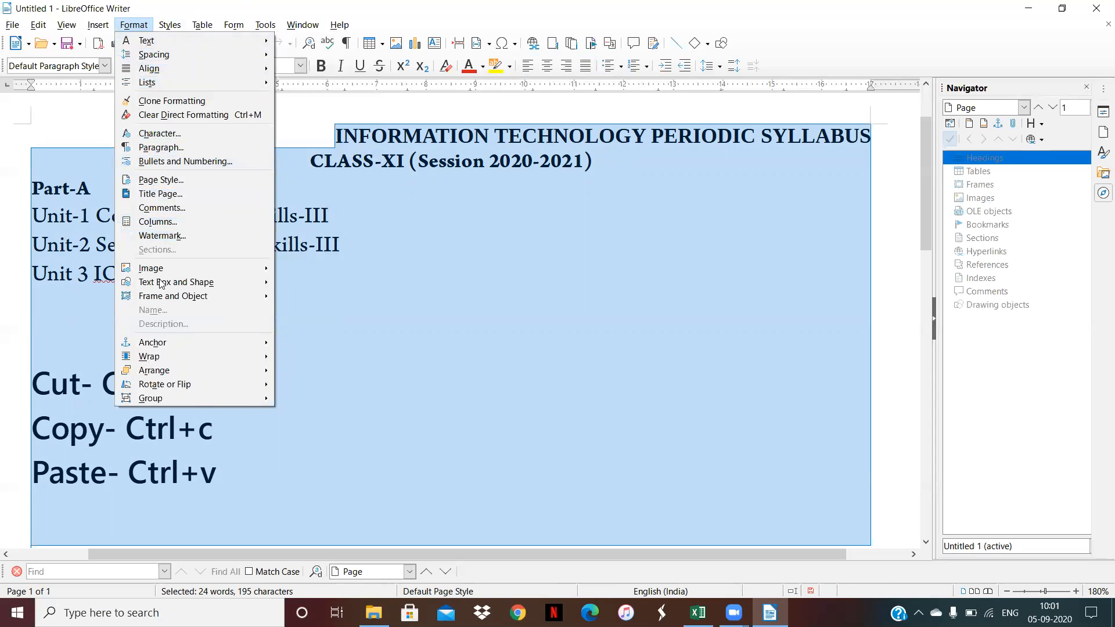
pyautogui.moveTo(160, 282)
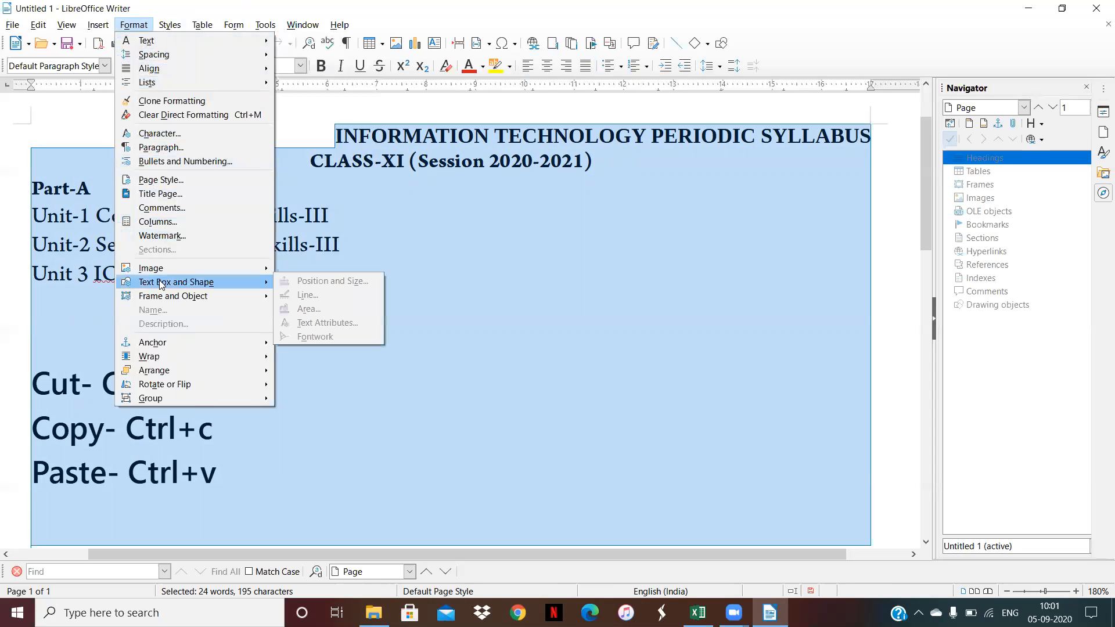
pyautogui.click(425, 341)
pyautogui.click(231, 271)
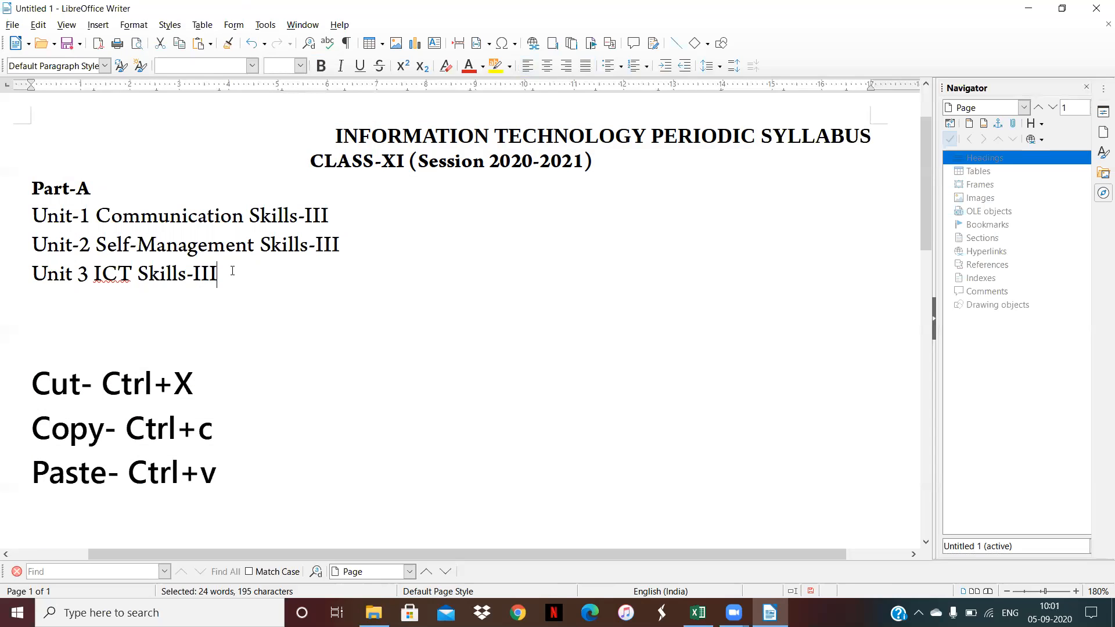
# Examine the Font, Font Effects and Position settings in the Character dialog for the three Unit lines and close it without changes
pyautogui.moveTo(217, 271); pyautogui.dragTo(31, 230)
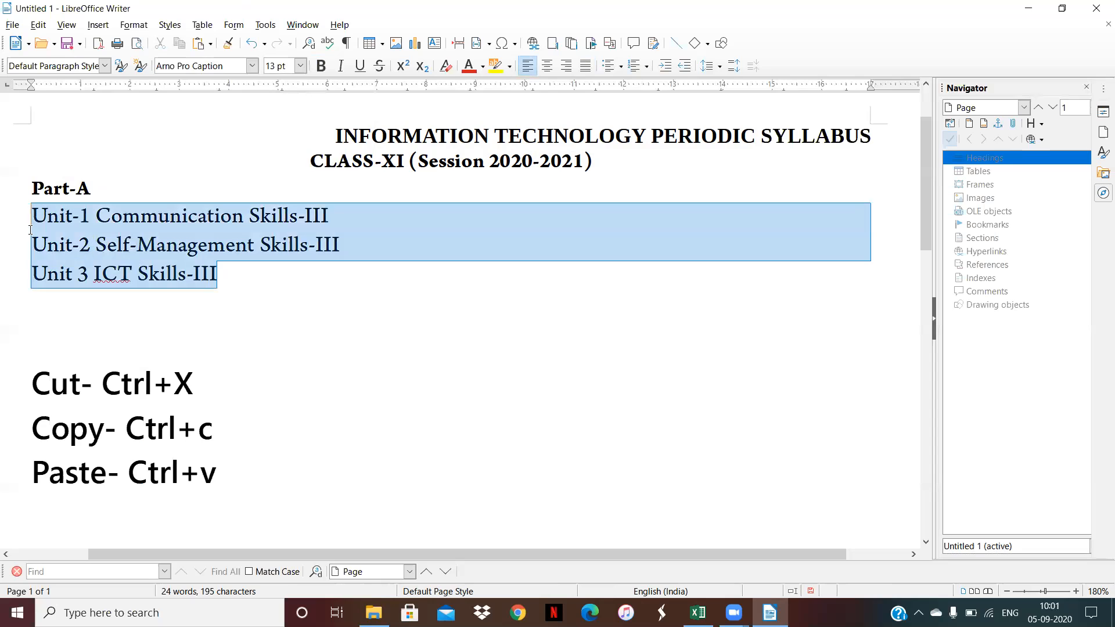
pyautogui.click(133, 25)
pyautogui.moveTo(150, 46)
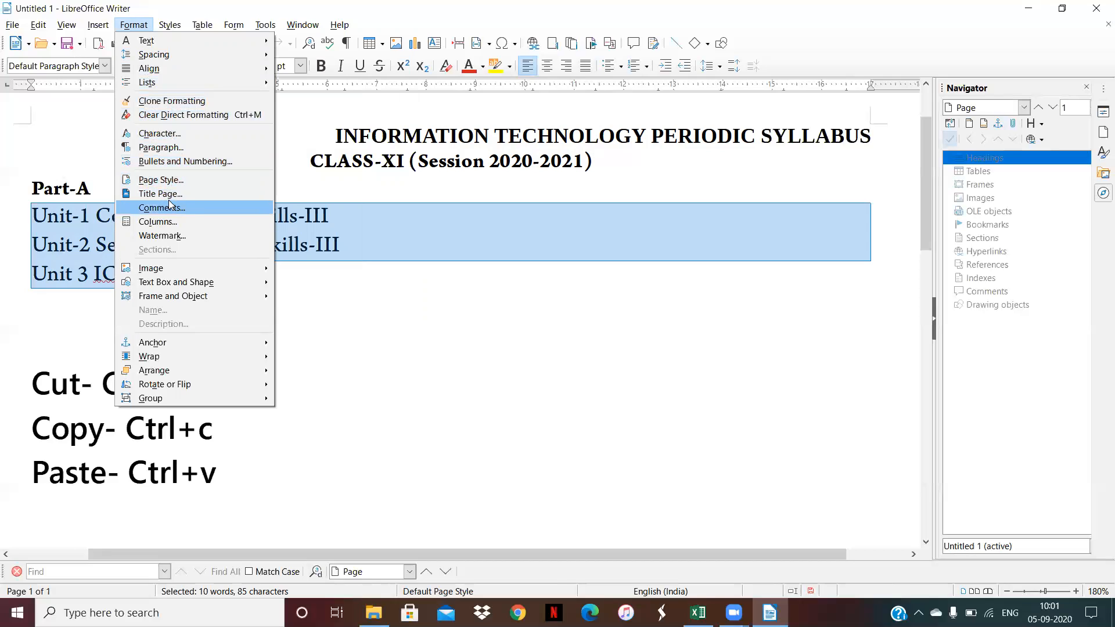
pyautogui.click(168, 135)
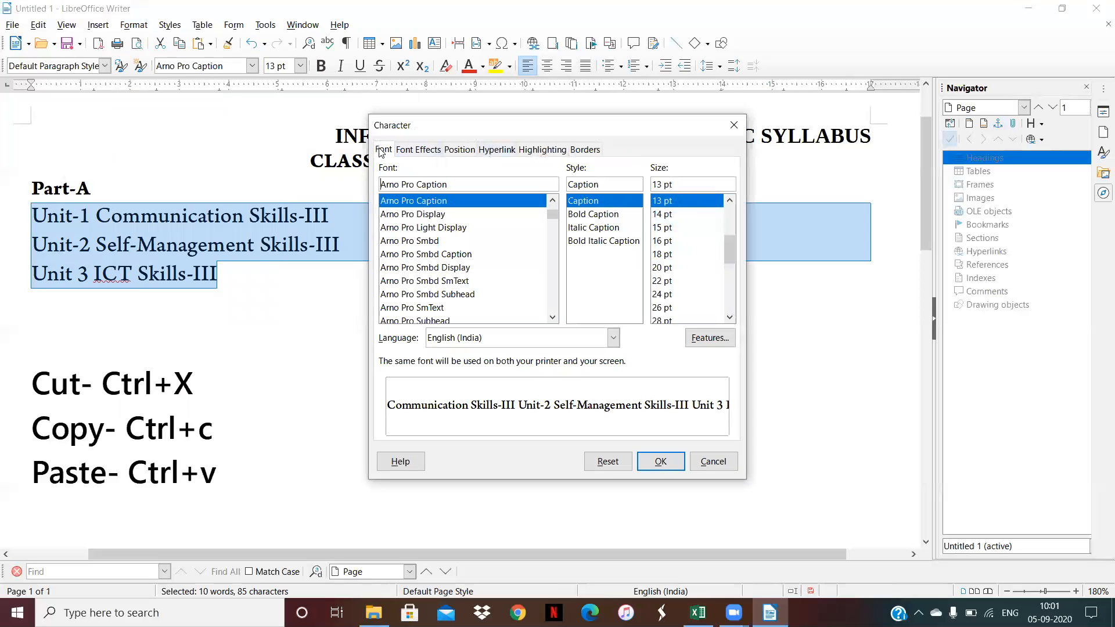
pyautogui.click(416, 149)
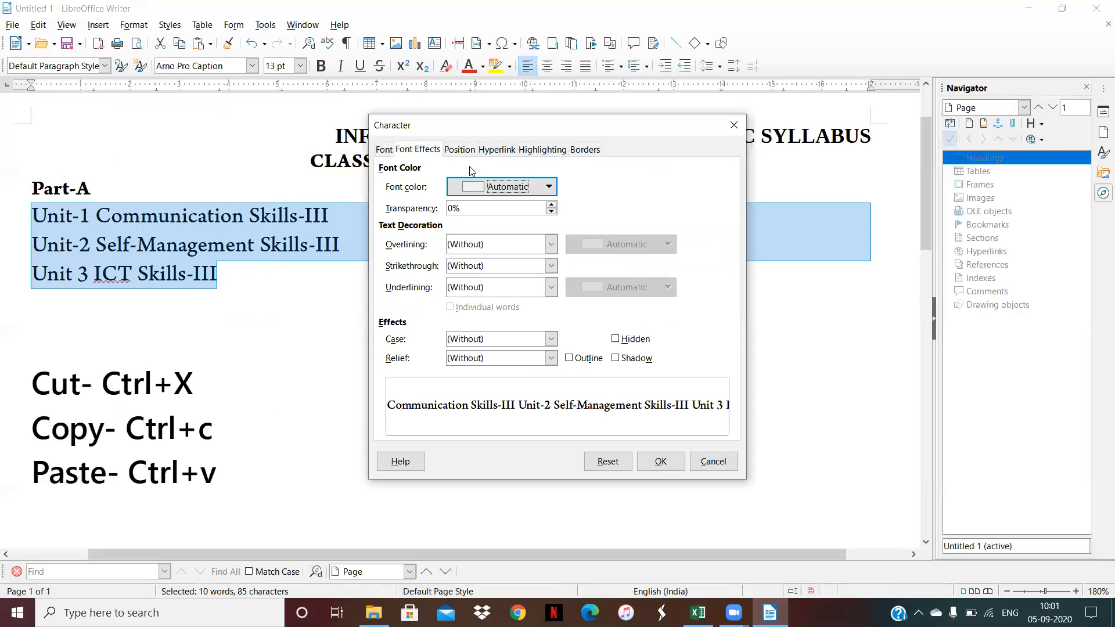
pyautogui.click(465, 150)
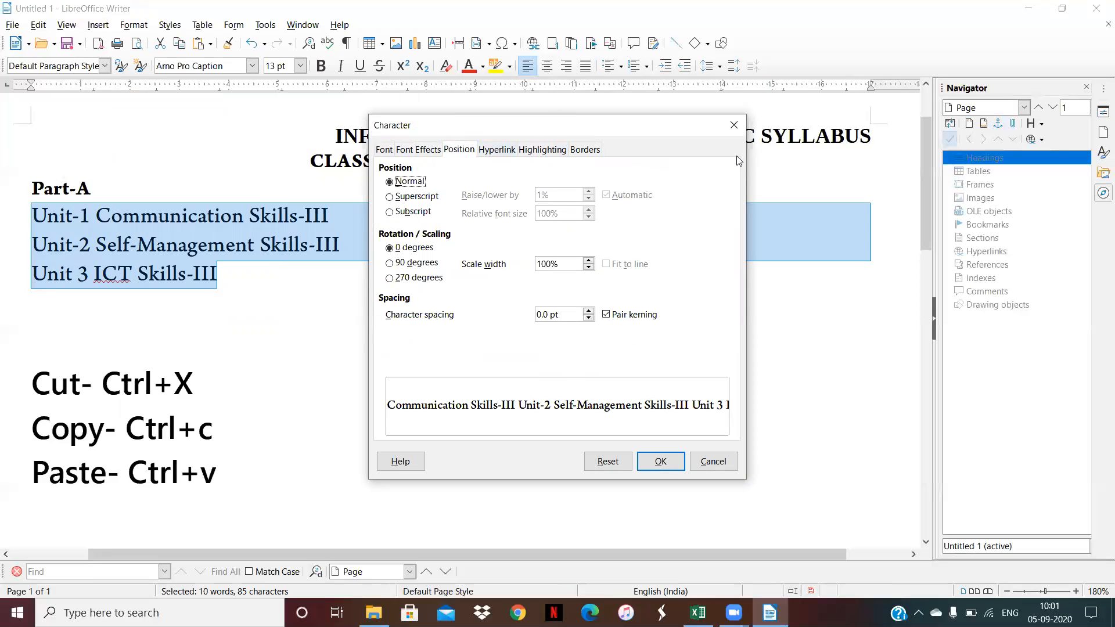
pyautogui.click(732, 134)
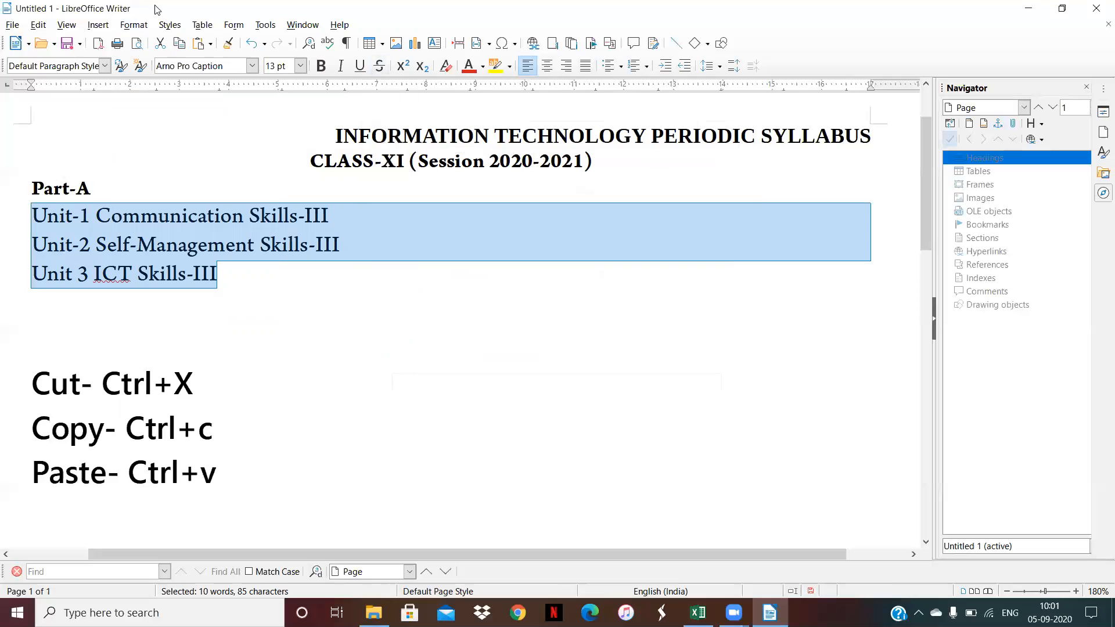
pyautogui.click(133, 26)
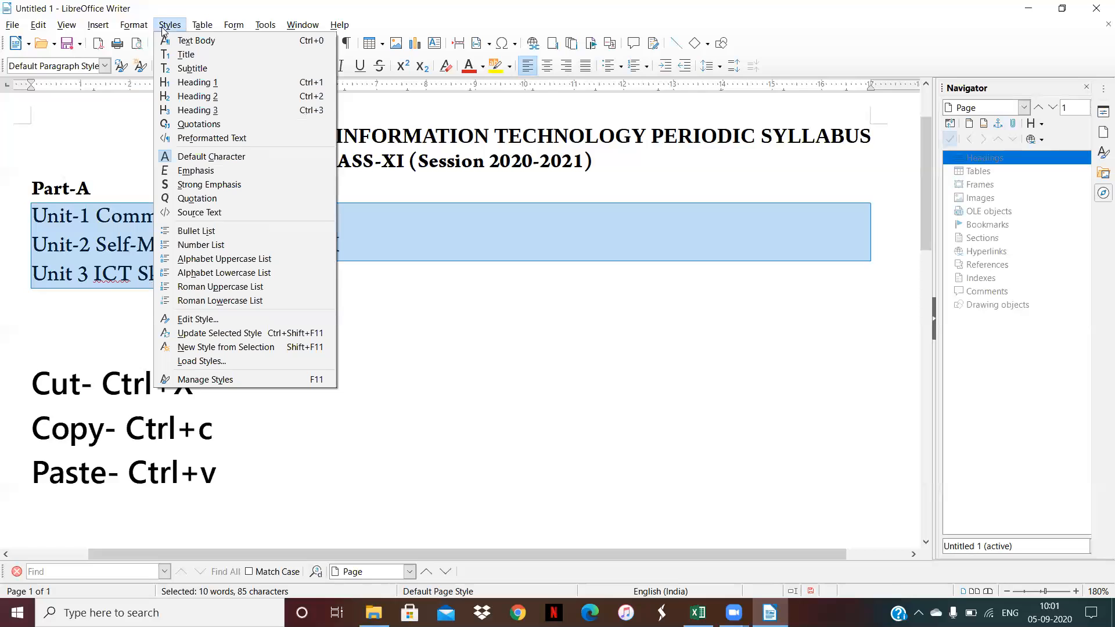
pyautogui.moveTo(127, 27)
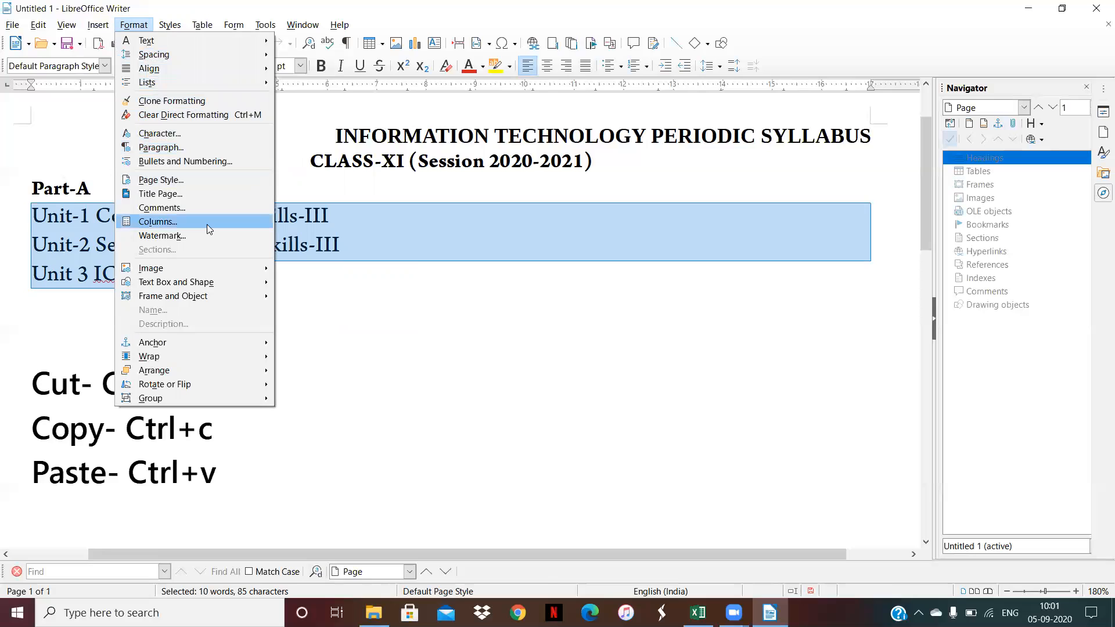
pyautogui.moveTo(227, 267)
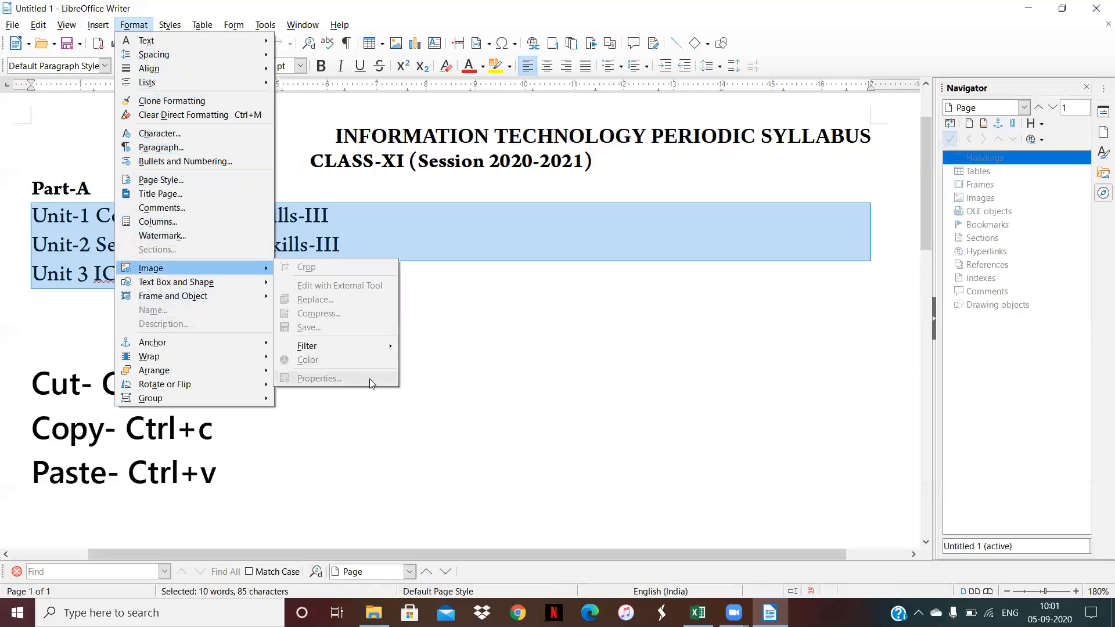
pyautogui.click(486, 347)
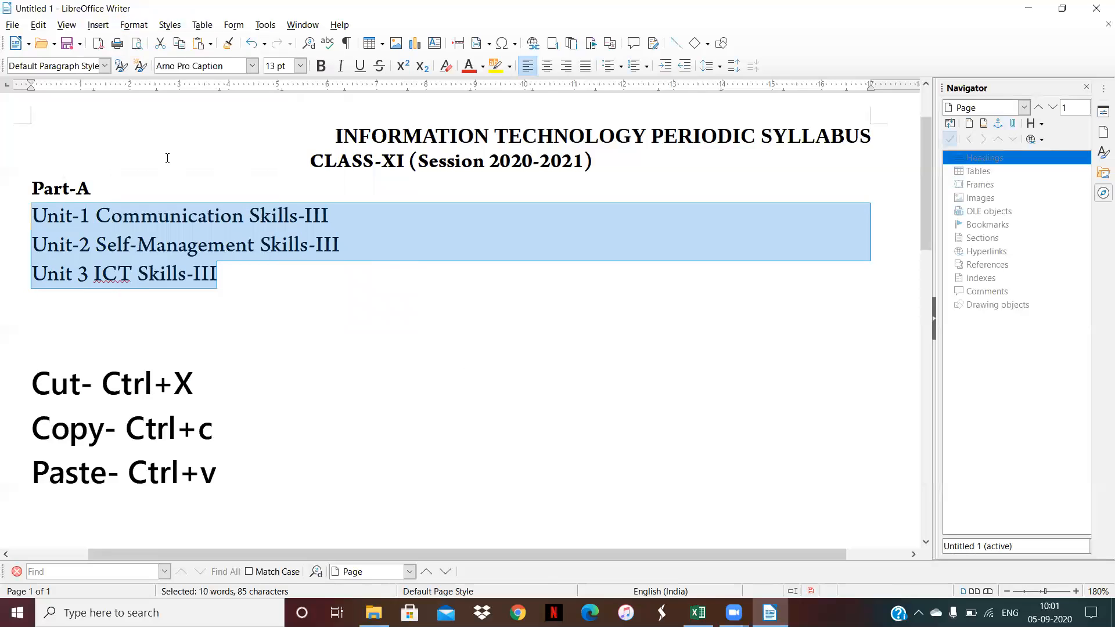
pyautogui.click(320, 337)
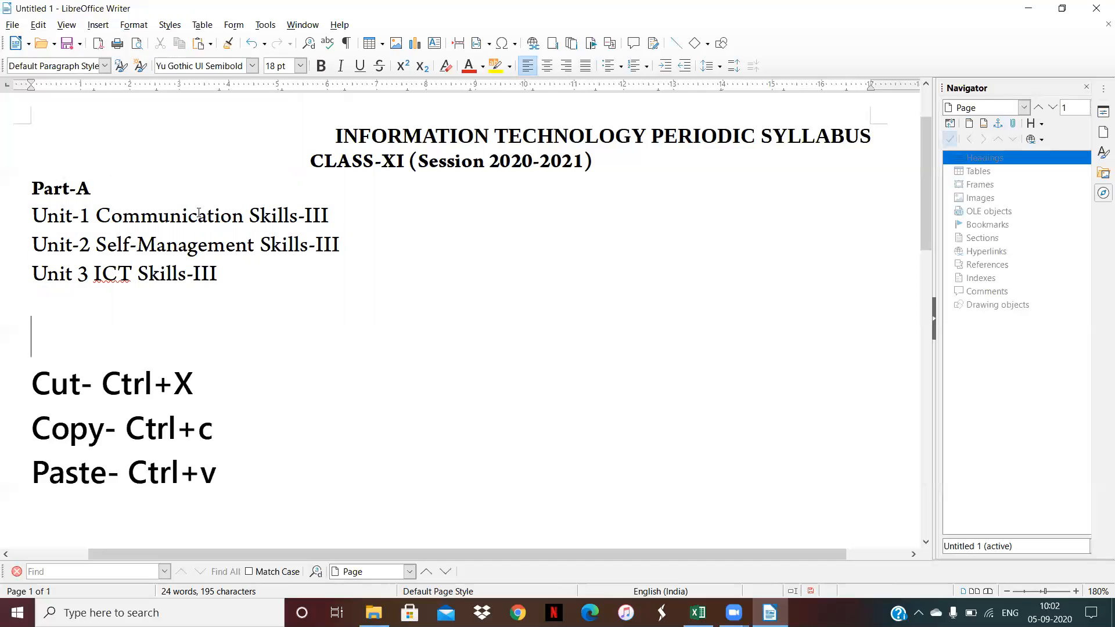
pyautogui.click(134, 28)
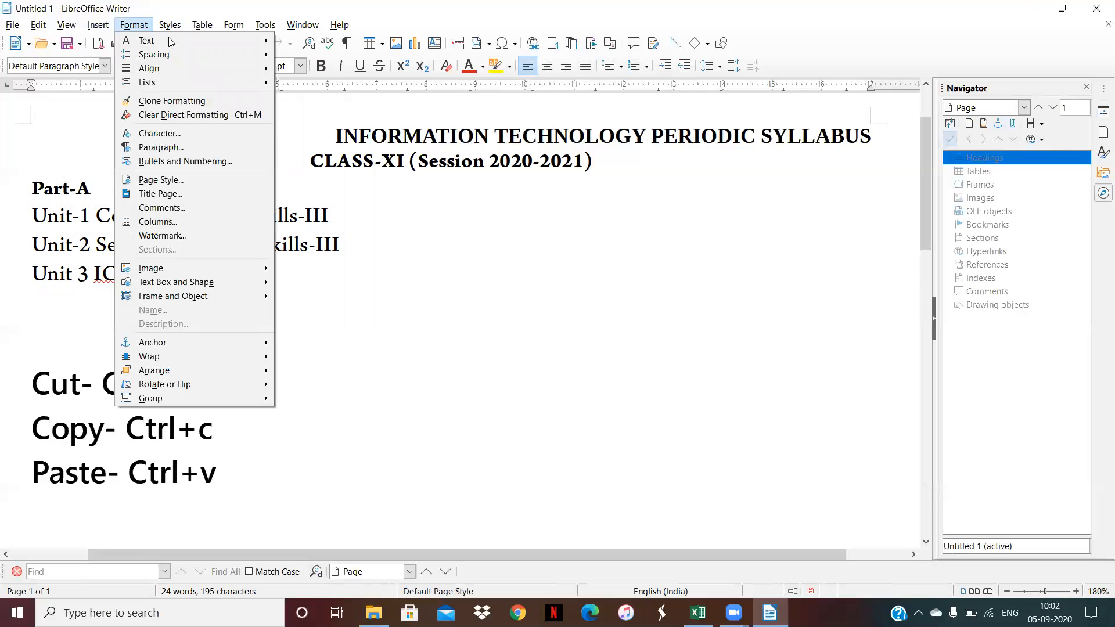
pyautogui.click(314, 240)
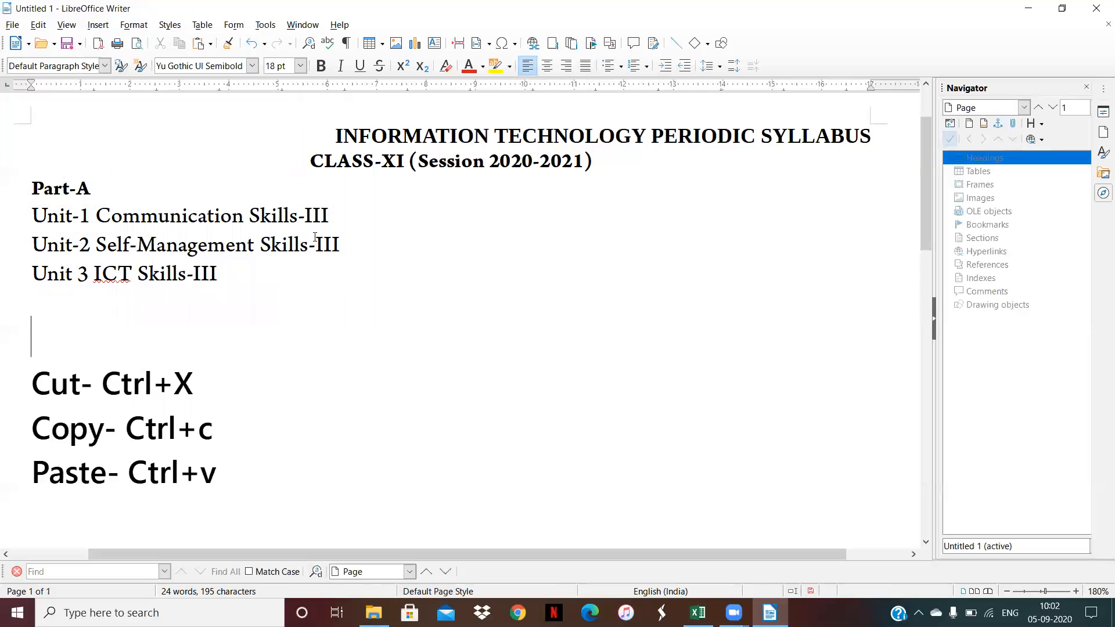
# Convert all the text in the document to UPPERCASE and return to the first line
pyautogui.hotkey('ctrl', 'a')
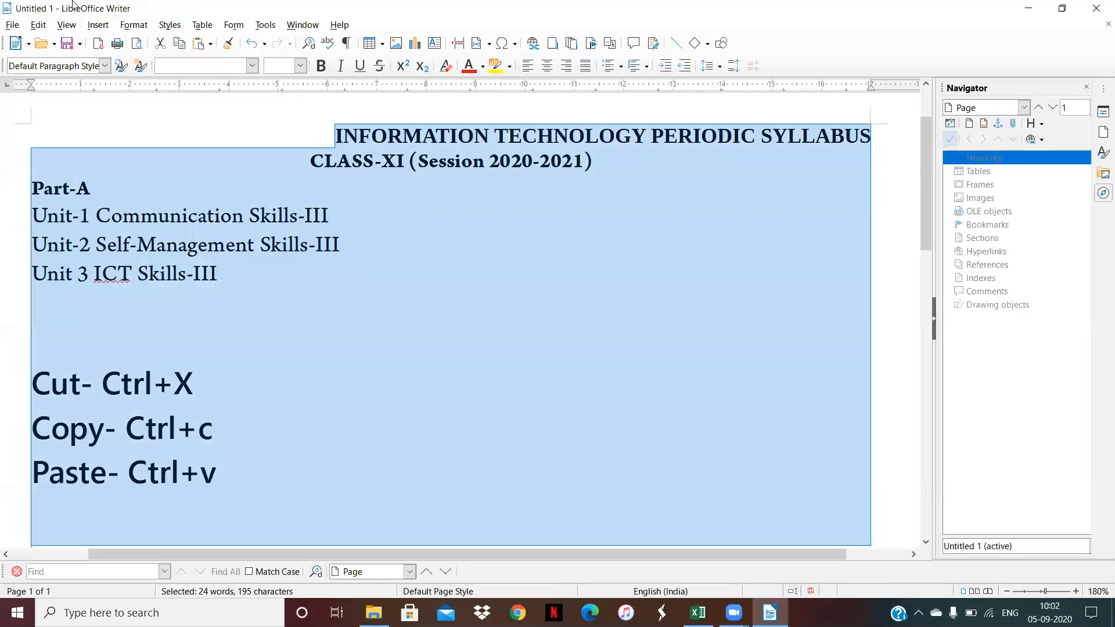
pyautogui.click(129, 25)
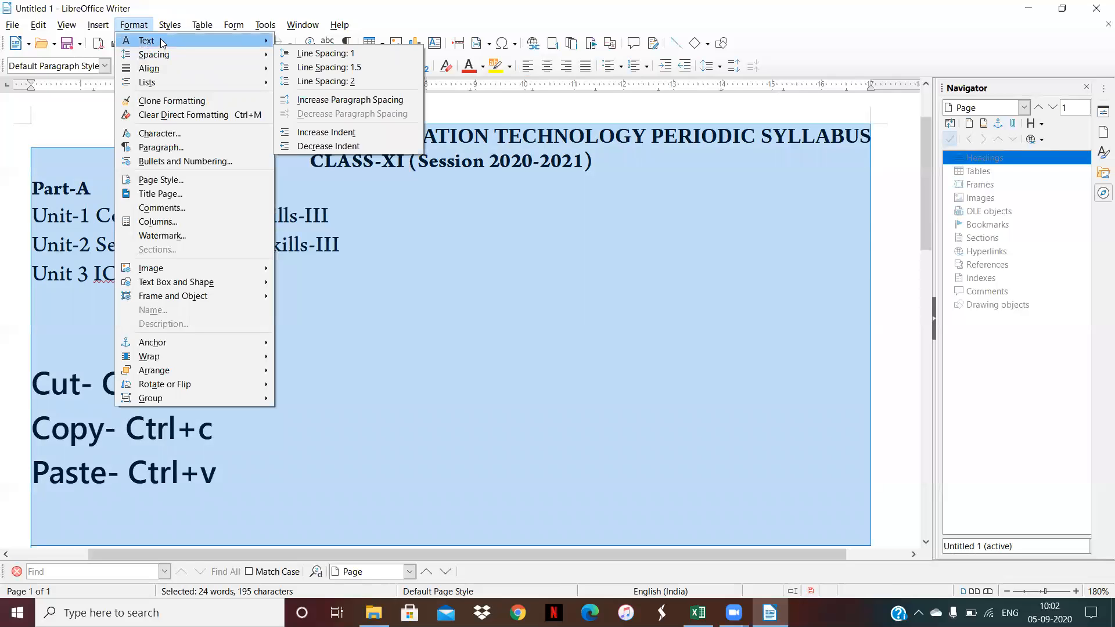
pyautogui.moveTo(163, 43)
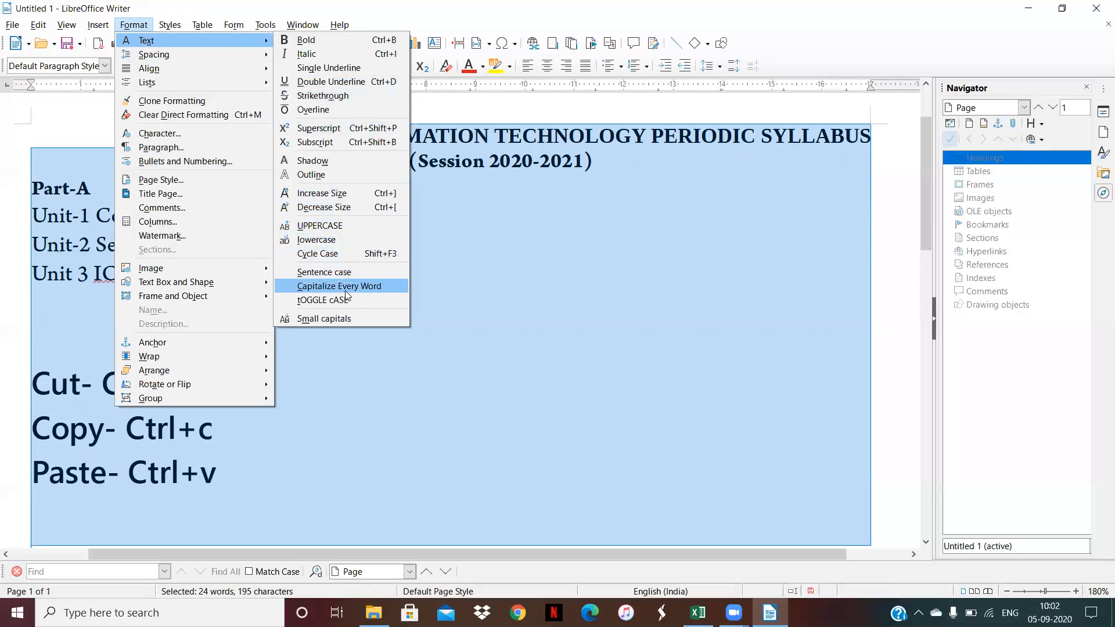
pyautogui.click(342, 226)
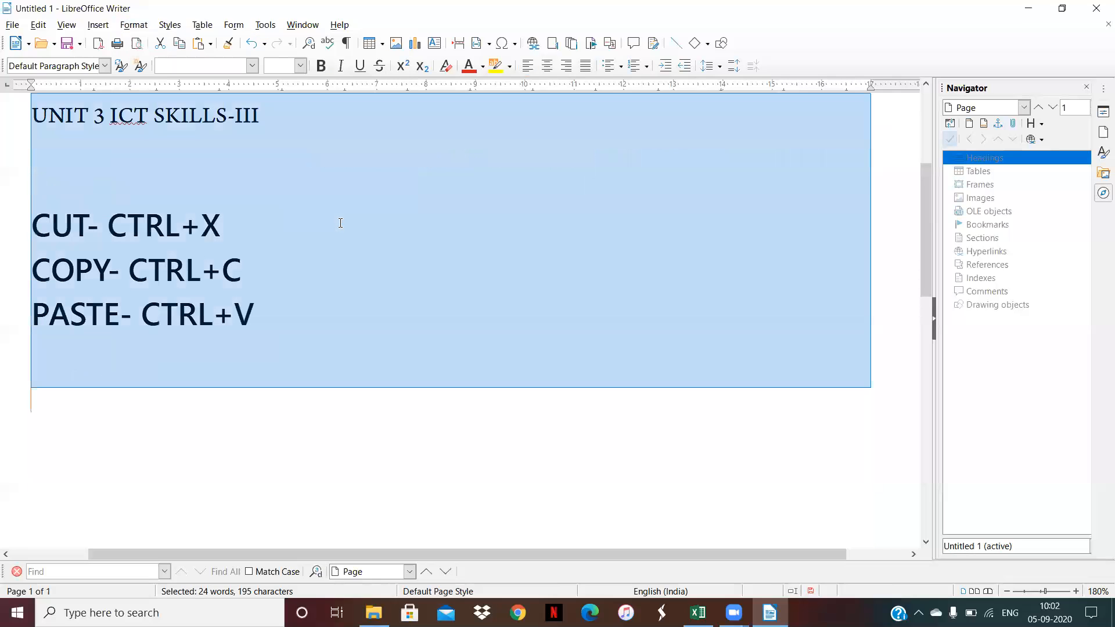
pyautogui.click(317, 315)
pyautogui.press('Up')
pyautogui.press('Up')
pyautogui.press('Up')
pyautogui.press('Up')
pyautogui.press('Up')
pyautogui.press('Up')
pyautogui.press('Up')
pyautogui.press('Up')
pyautogui.press('Up')
pyautogui.press('Up')
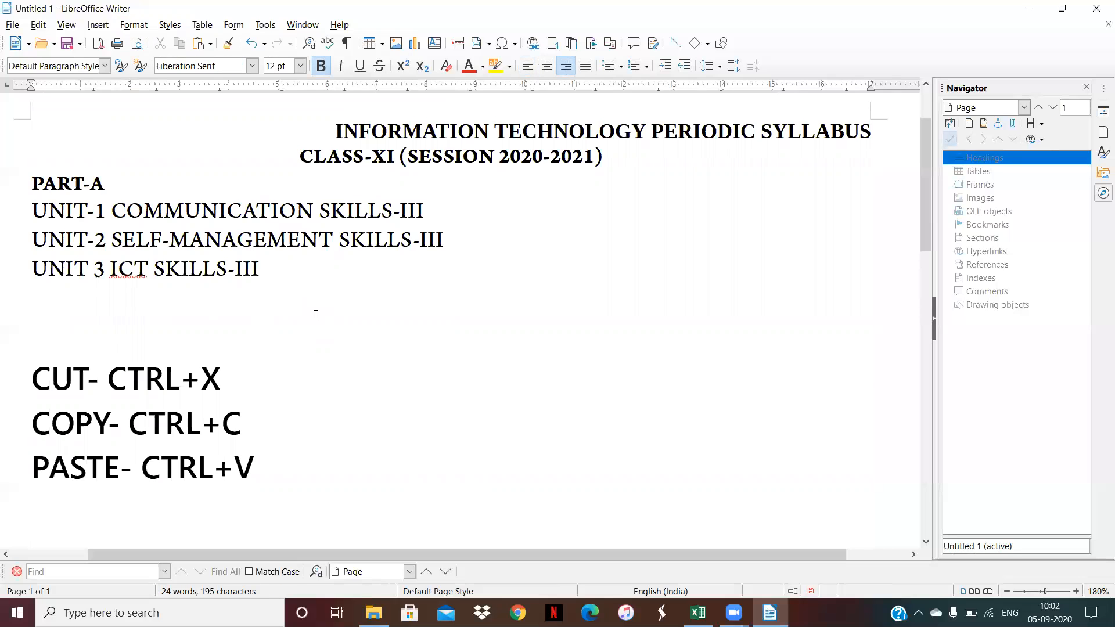
# Apply Cycle Case to the whole document so every word is capitalized, and return to the first line
pyautogui.hotkey('ctrl', 'a')
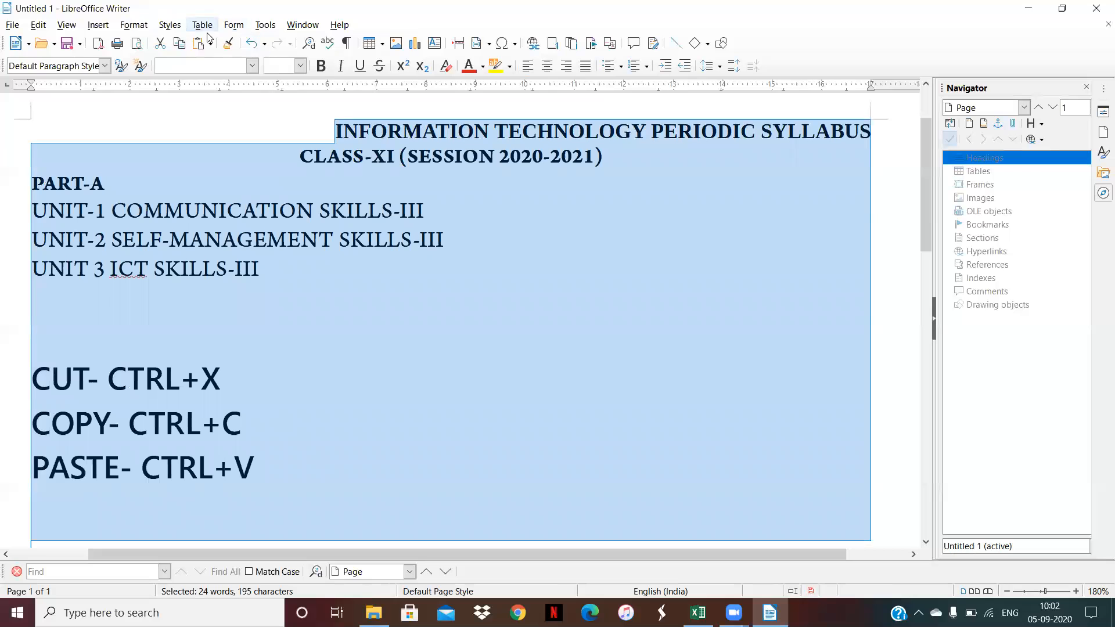
pyautogui.click(134, 25)
pyautogui.moveTo(139, 26)
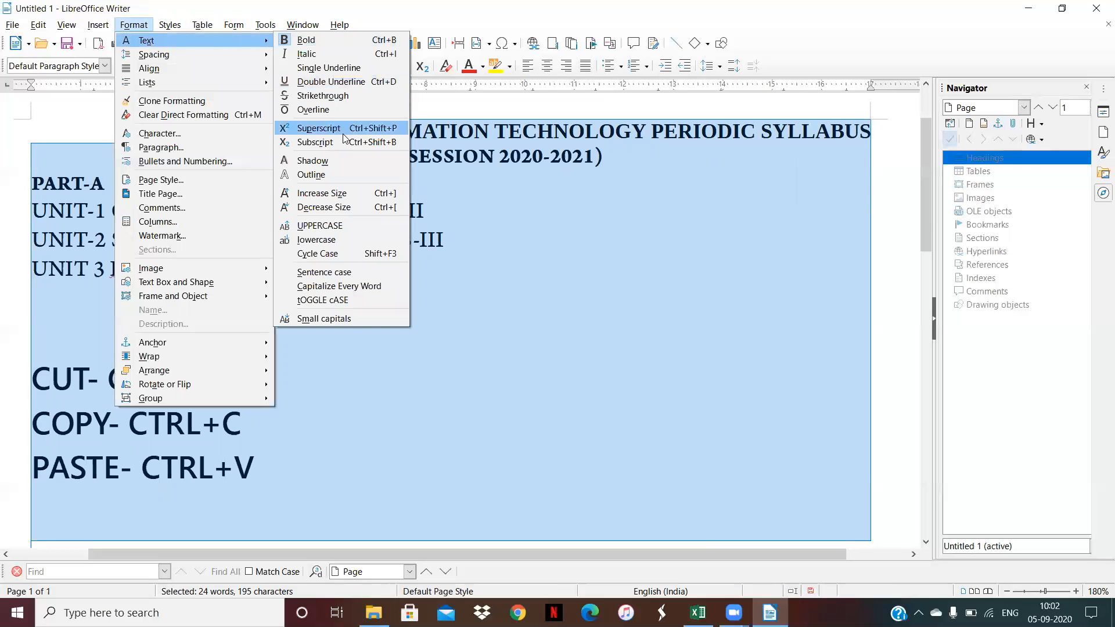
pyautogui.click(329, 254)
pyautogui.click(306, 266)
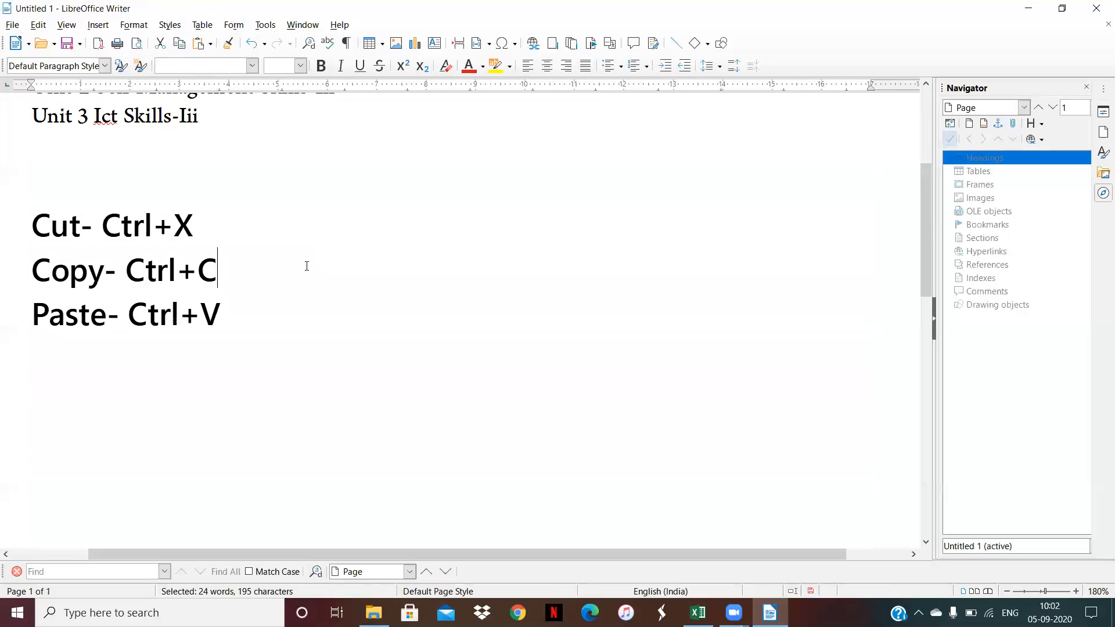
pyautogui.press('Up')
pyautogui.press('Up')
pyautogui.press('Up')
pyautogui.press('Up')
pyautogui.press('Up')
pyautogui.press('Up')
pyautogui.press('Up')
pyautogui.press('Up')
pyautogui.press('Up')
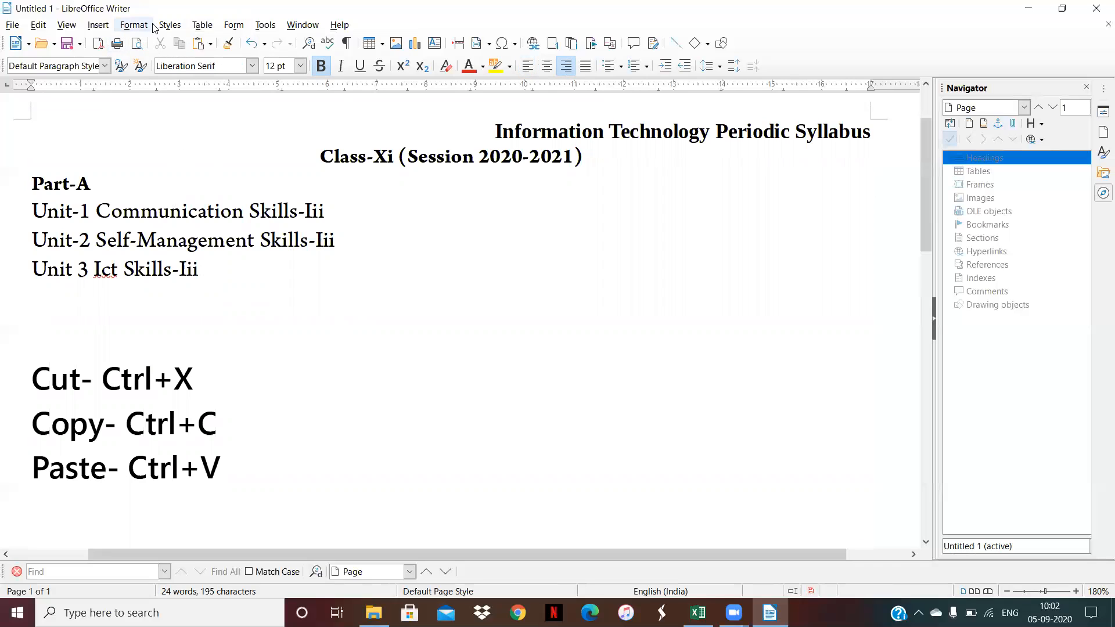
pyautogui.click(134, 25)
pyautogui.moveTo(169, 25)
pyautogui.moveTo(134, 25)
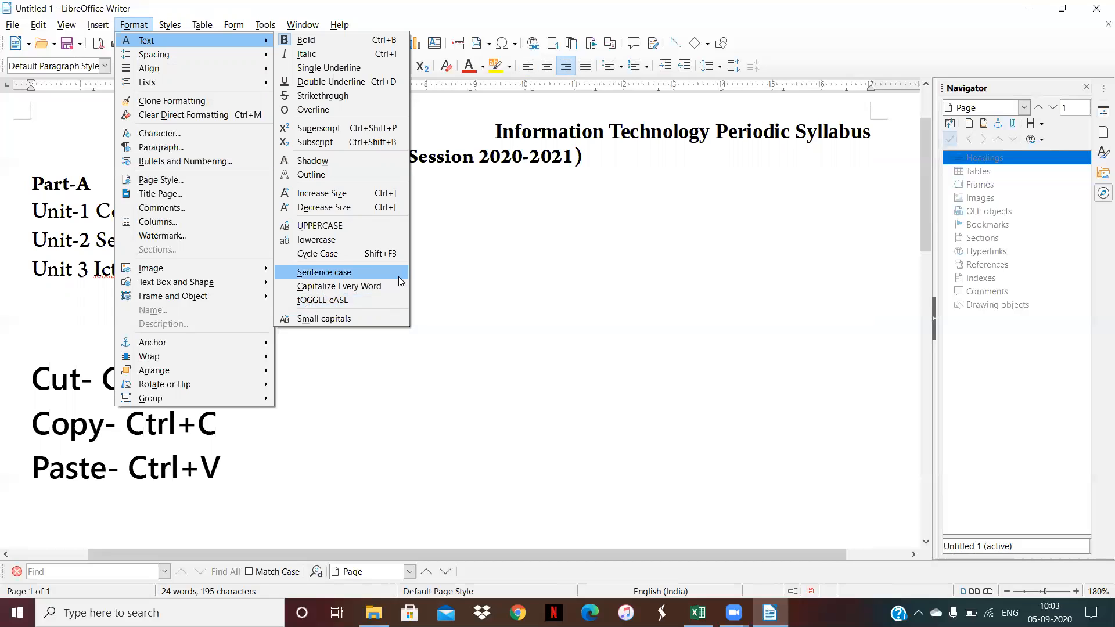
pyautogui.click(520, 305)
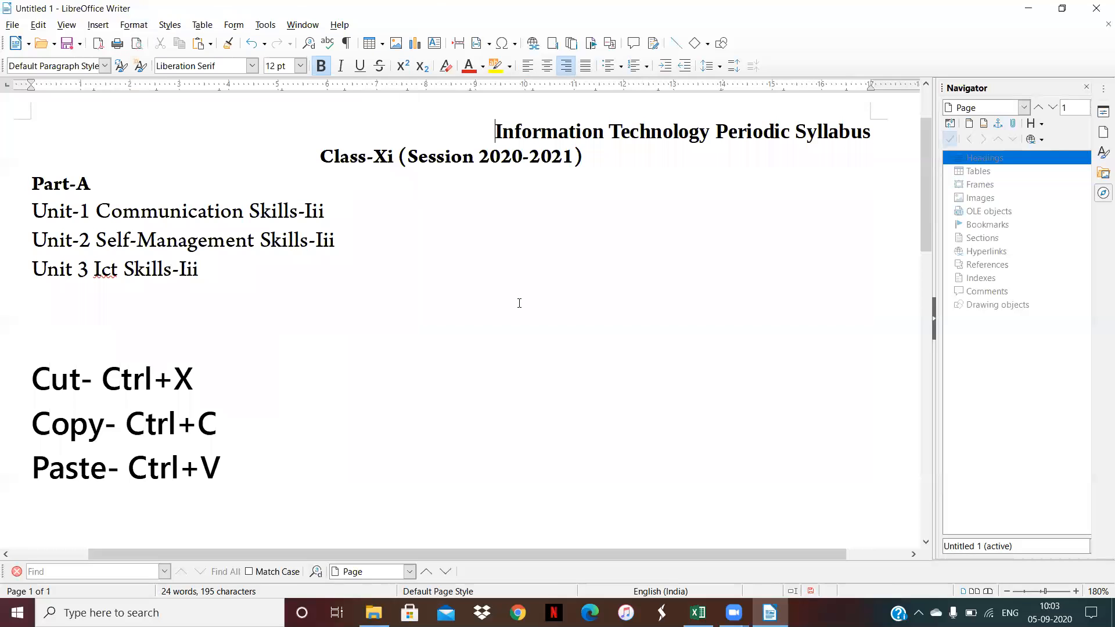